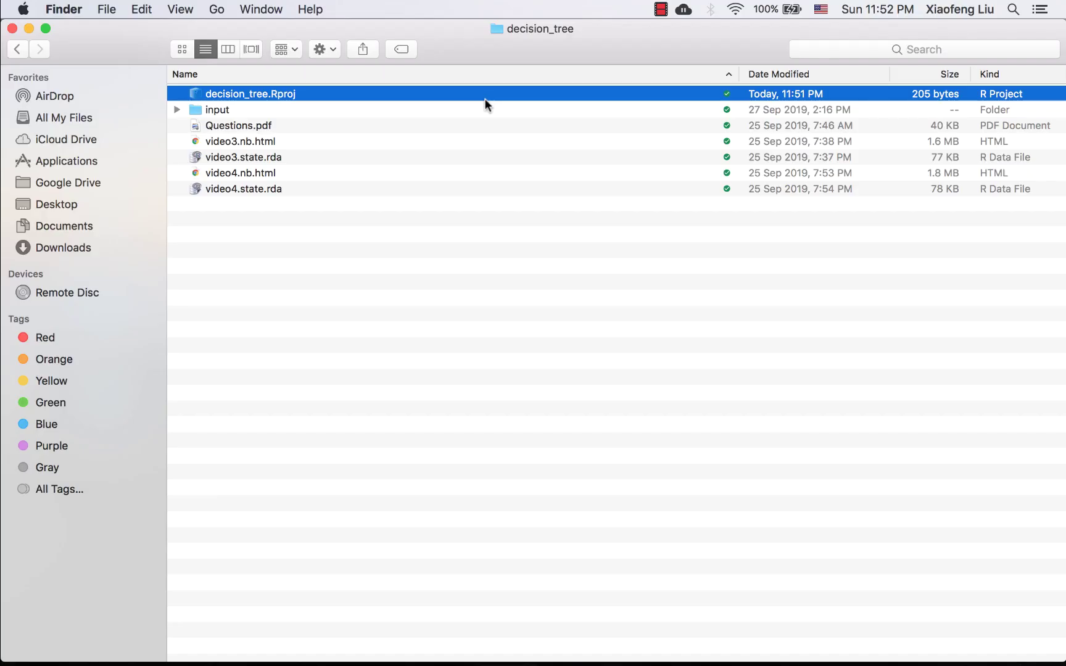
Open decision_tree.Rproj in RStudio and start Radiant in the browser from Addins.
{"action": "double_click", "coordinate": [484, 95]}
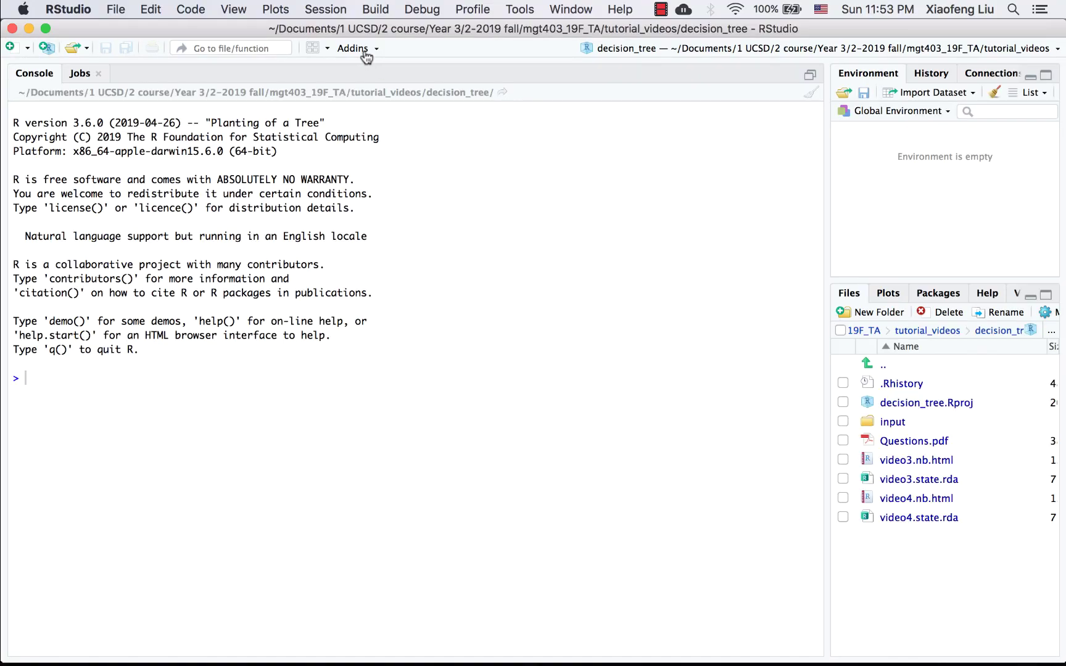
{"action": "left_click", "coordinate": [367, 55]}
{"action": "left_click", "coordinate": [382, 284]}
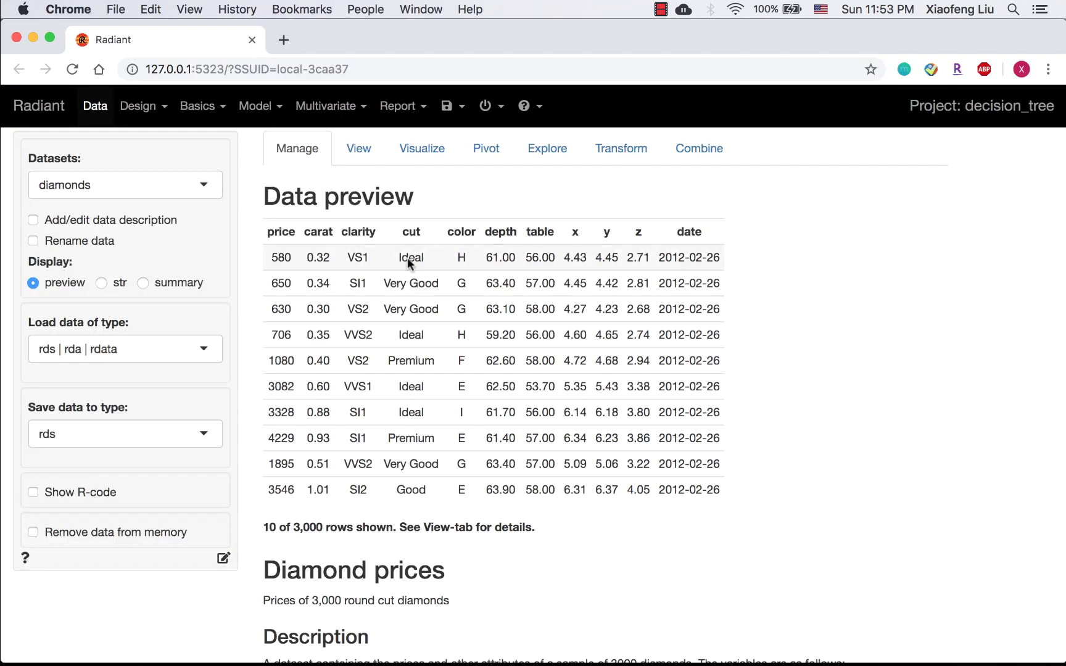
Reload the Radiant session and go to Model > Decision analysis.
{"action": "left_click", "coordinate": [490, 106]}
{"action": "left_click", "coordinate": [497, 172]}
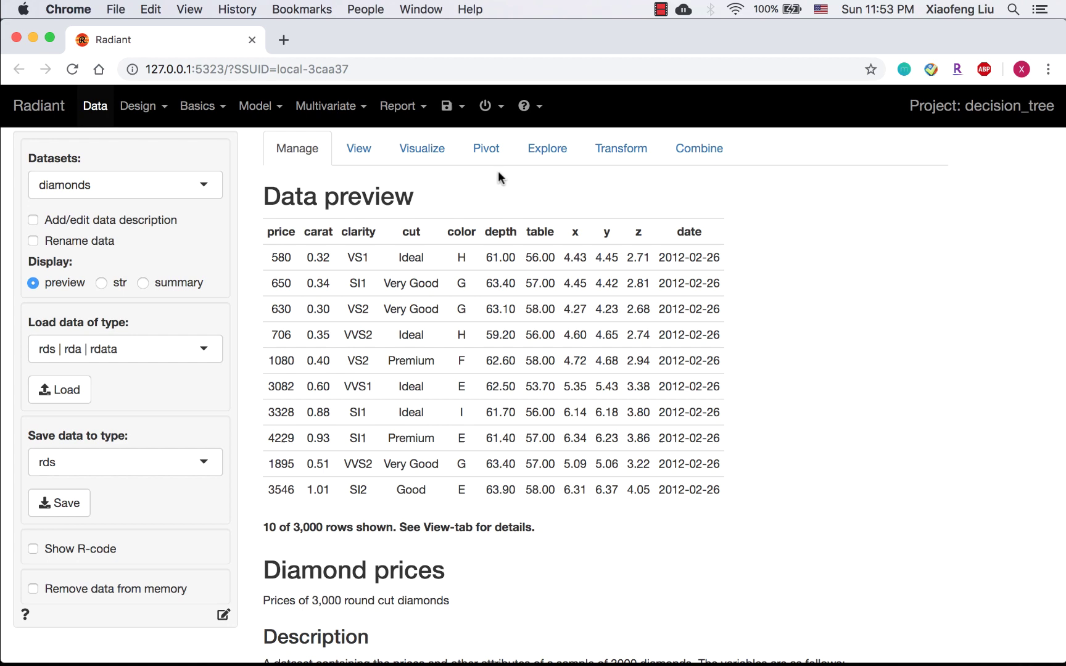
{"action": "left_click", "coordinate": [259, 107]}
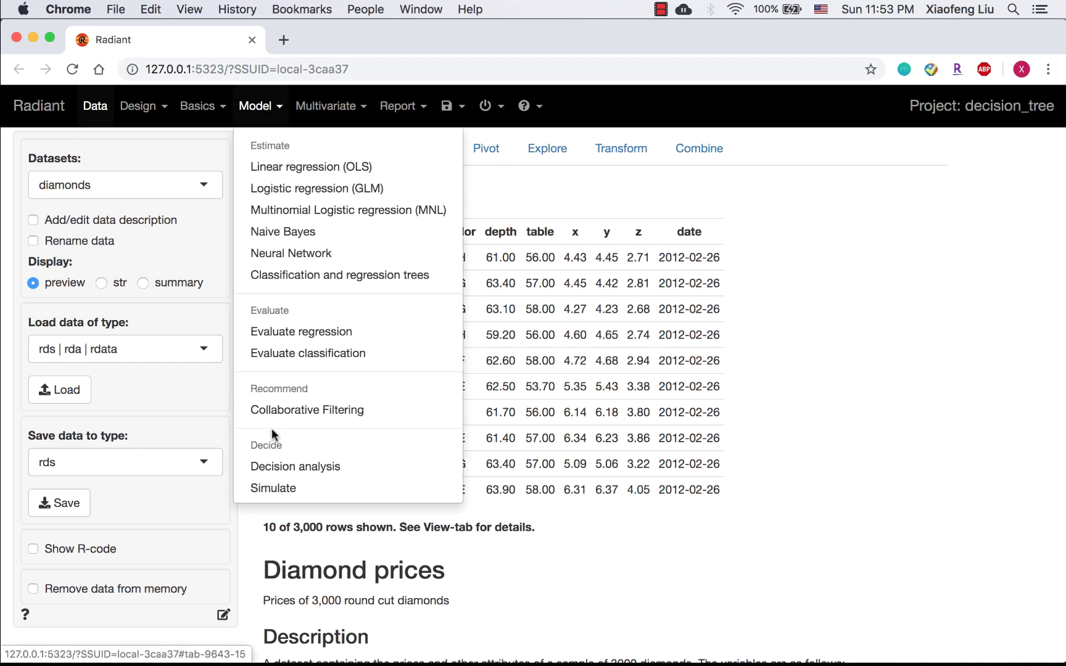
{"action": "left_click", "coordinate": [273, 464]}
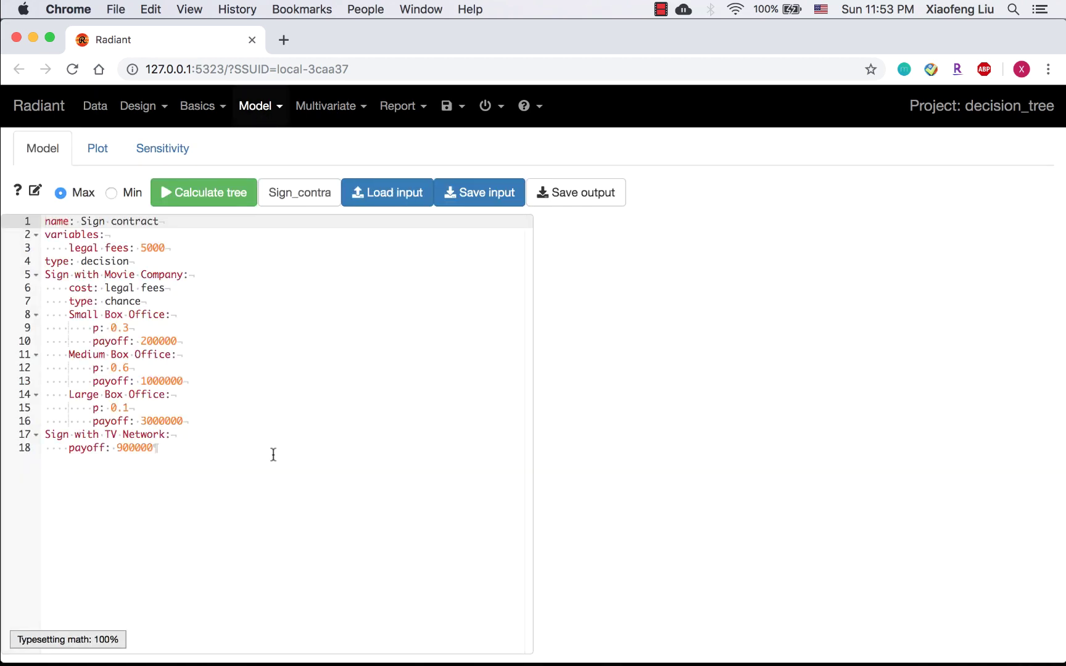
Empty the existing tree input and rename the tree to video3_tree1.
{"action": "left_click", "coordinate": [211, 407]}
{"action": "key", "text": "super+a"}
{"action": "key", "text": "BackSpace"}
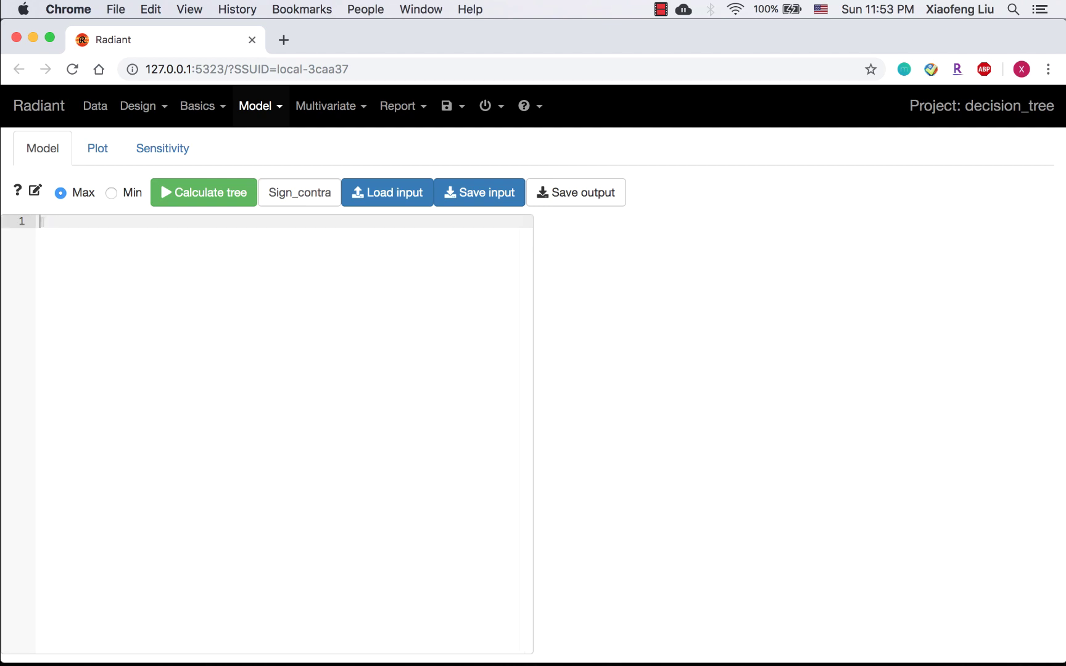
{"action": "double_click", "coordinate": [298, 193]}
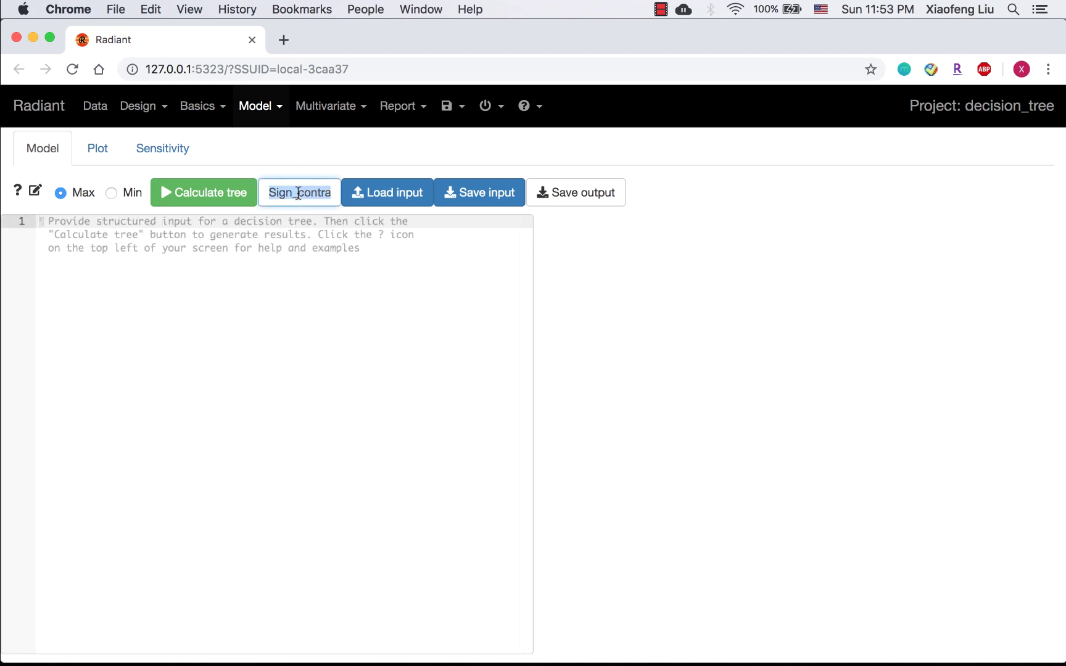
{"action": "type", "text": "vide"}
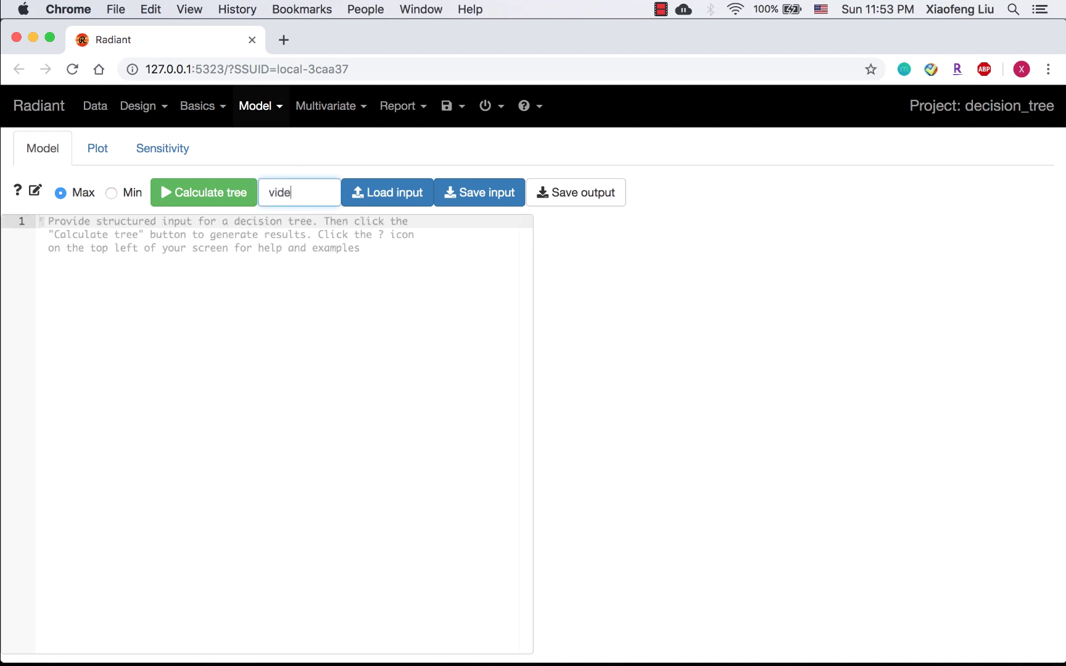
{"action": "type", "text": "o3_tree1"}
Rename the tree video3_tree and start the input with 'name: sign contract' and legal fees 5000.
{"action": "key", "text": "BackSpace"}
{"action": "left_click", "coordinate": [276, 247]}
{"action": "type", "text": "name"}
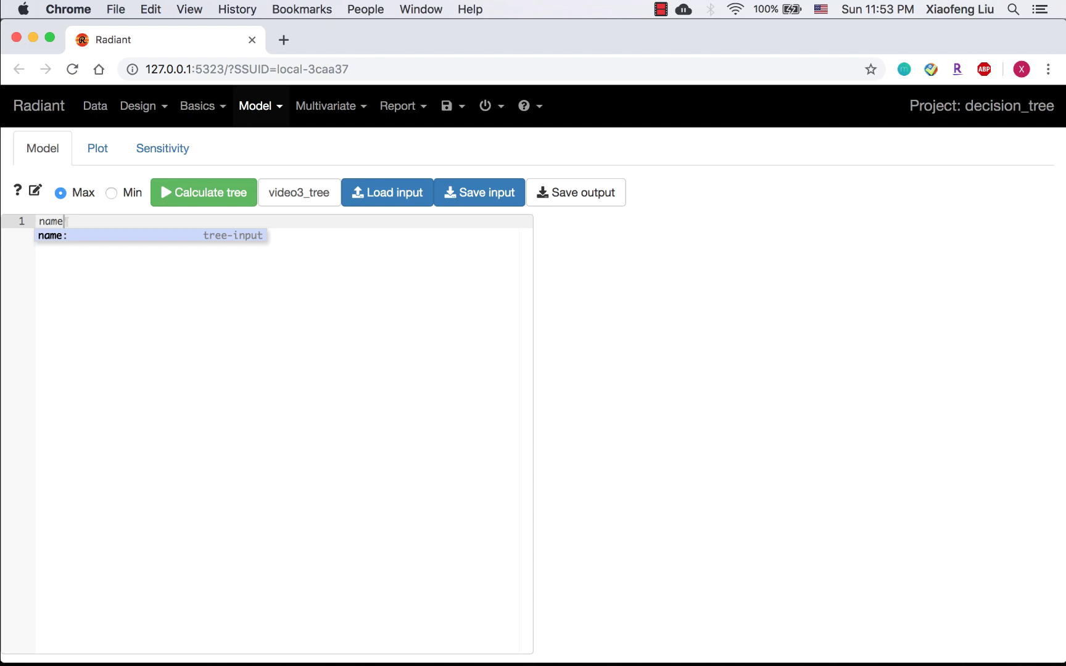
{"action": "type", "text": ": sign contract"}
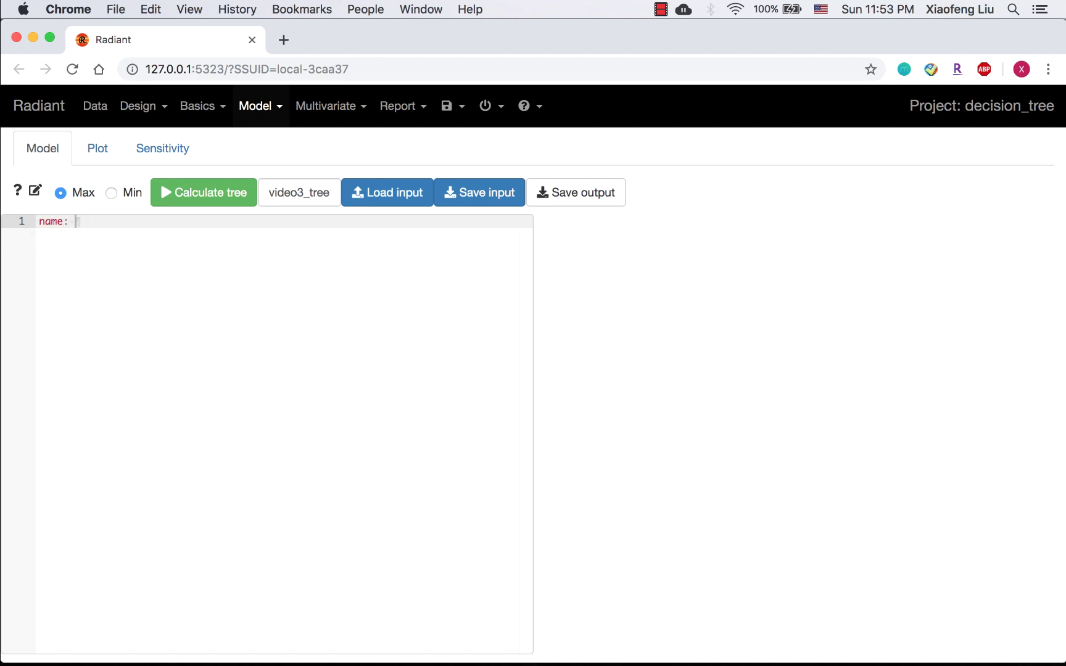
{"action": "key", "text": "Return"}
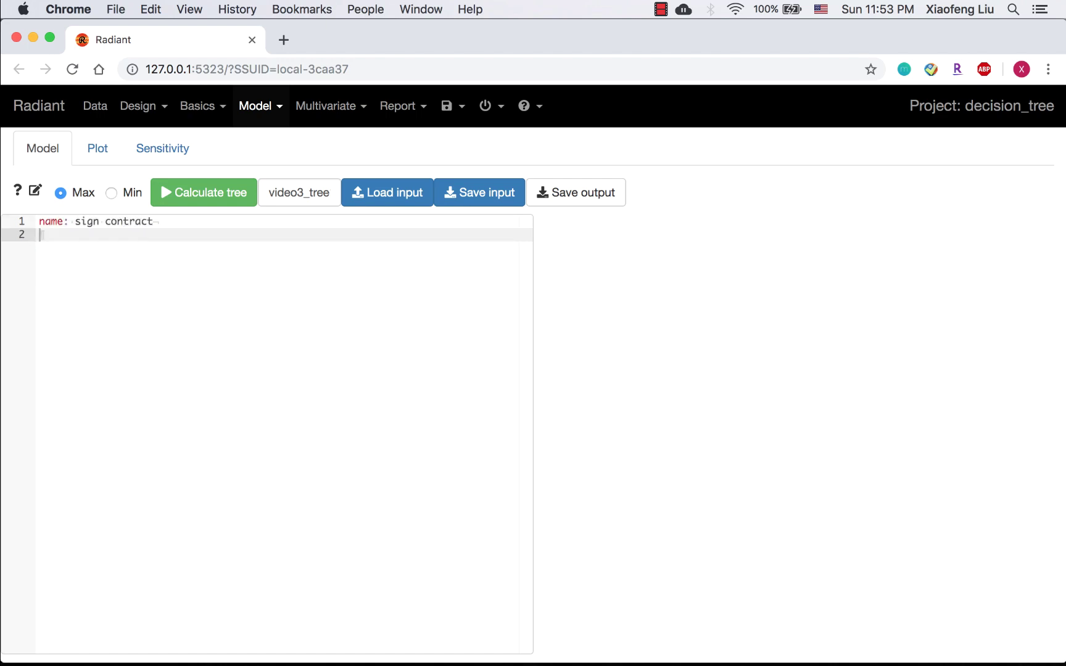
{"action": "type", "text": "var"}
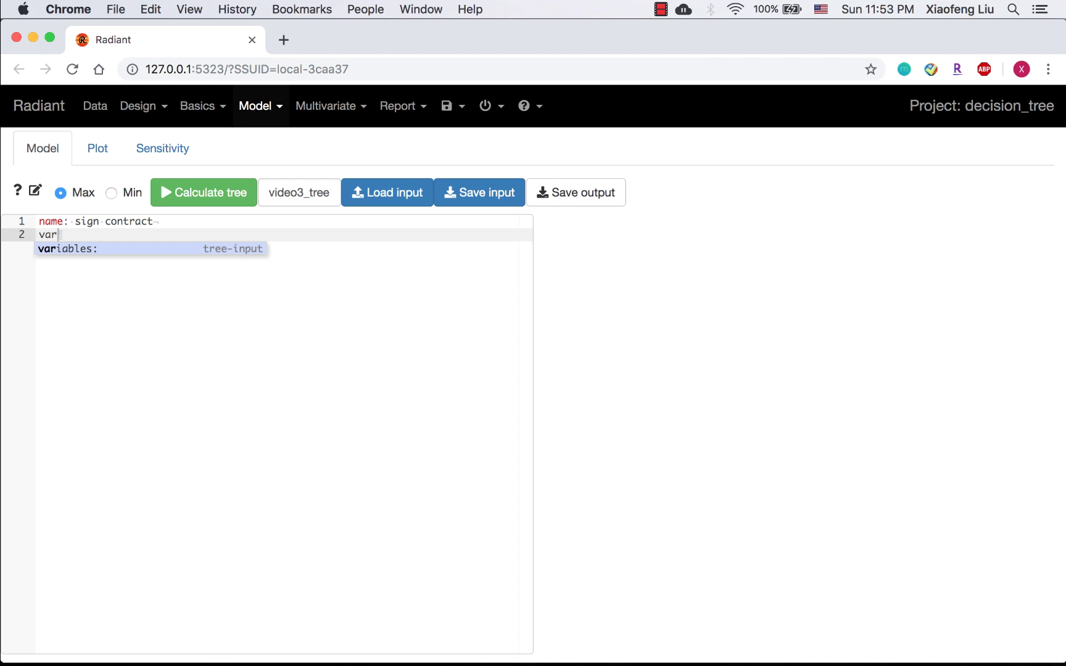
{"action": "key", "text": "Return"}
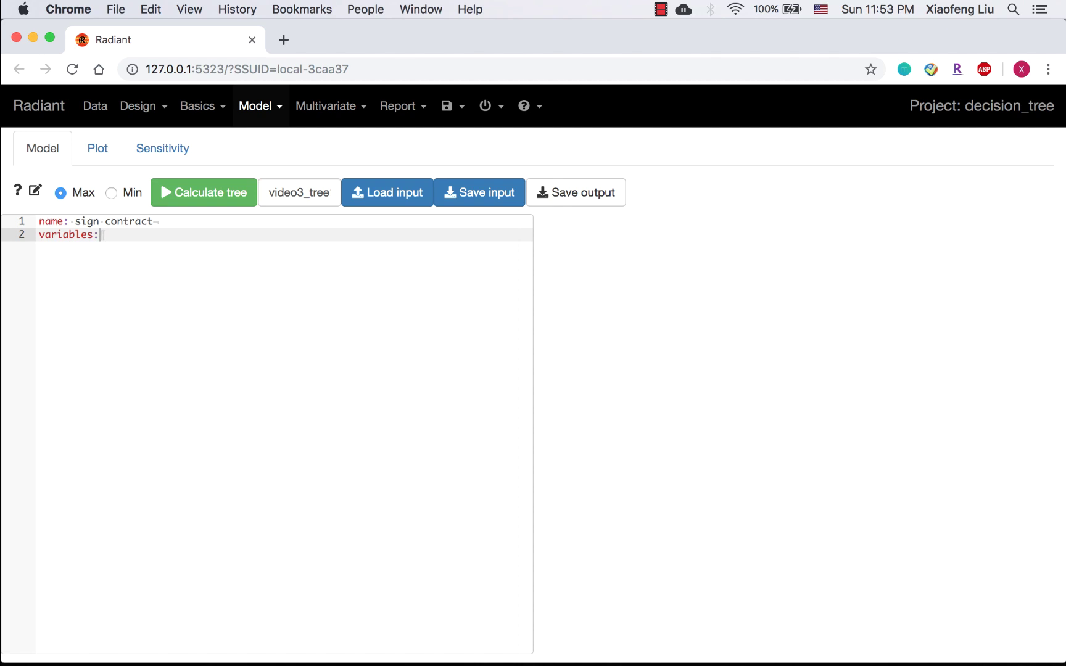
{"action": "key", "text": "Return"}
{"action": "key", "text": "Tab"}
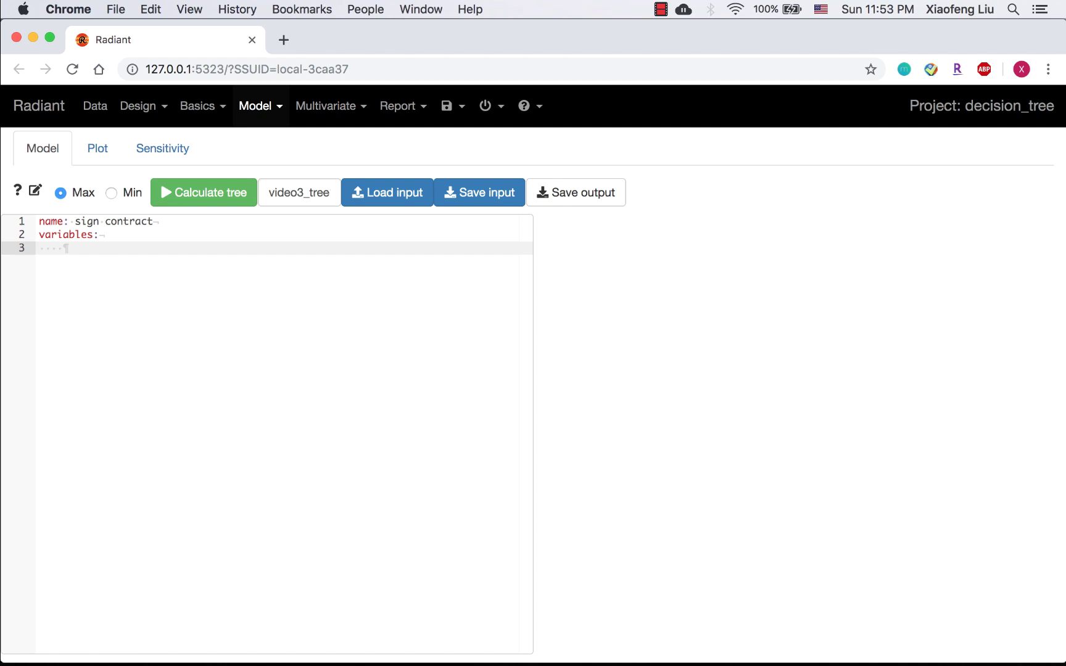
{"action": "type", "text": "legal fees: 5000"}
{"action": "key", "text": "Return"}
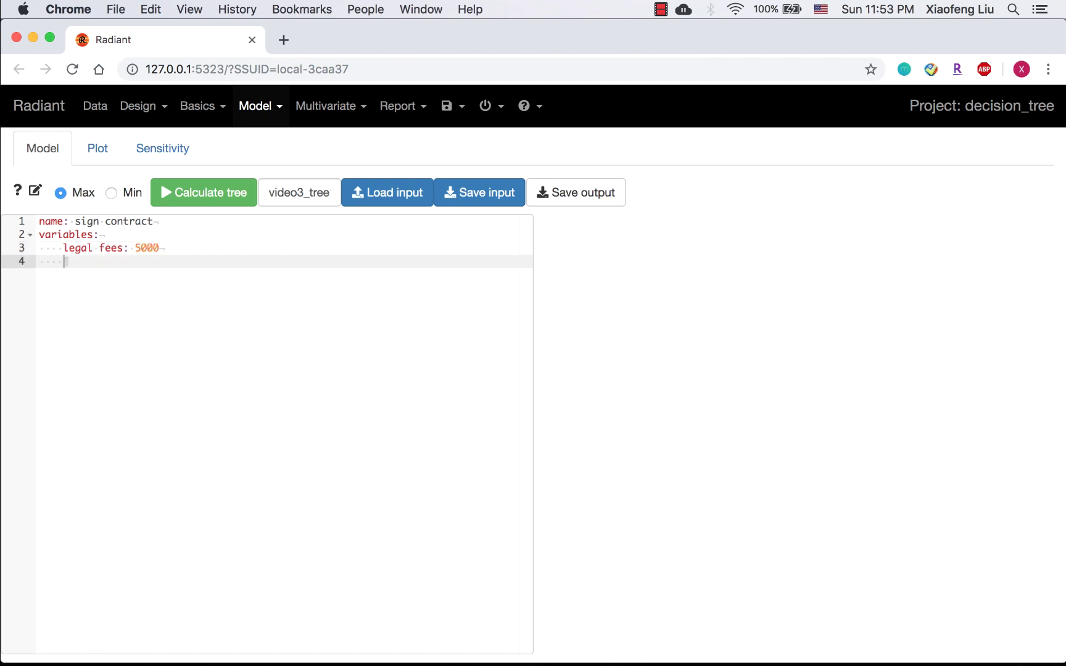
Make the root a decision with movie company (cost: legal fees) and TV network branches.
{"action": "key", "text": "BackSpace"}
{"action": "type", "text": "type"}
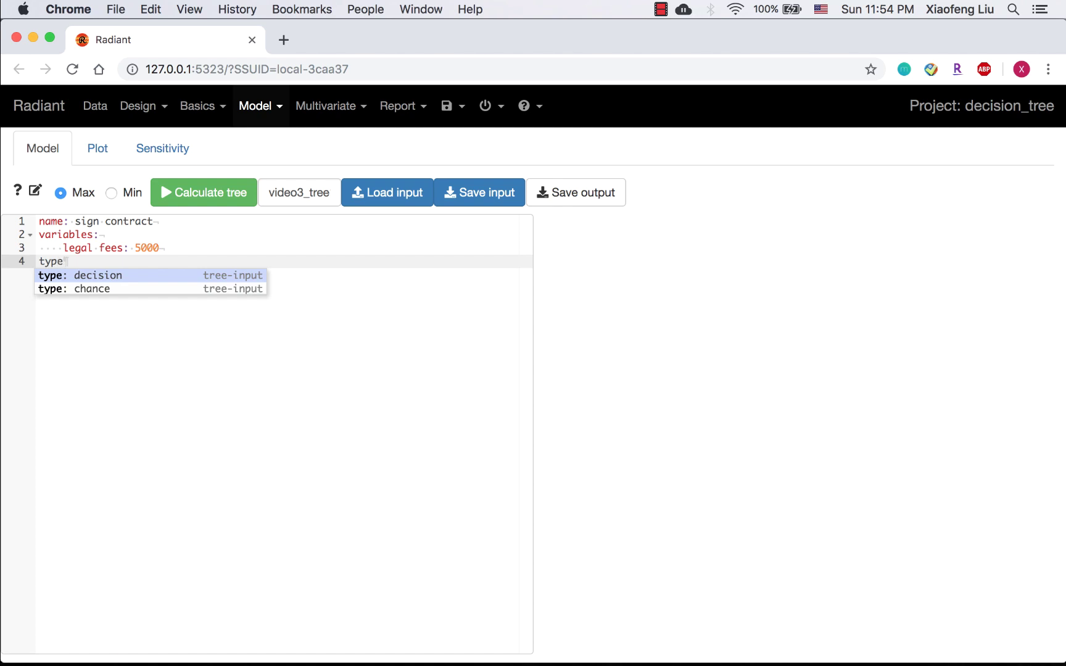
{"action": "key", "text": "Return"}
{"action": "key", "text": "Return"}
{"action": "type", "text": "s"}
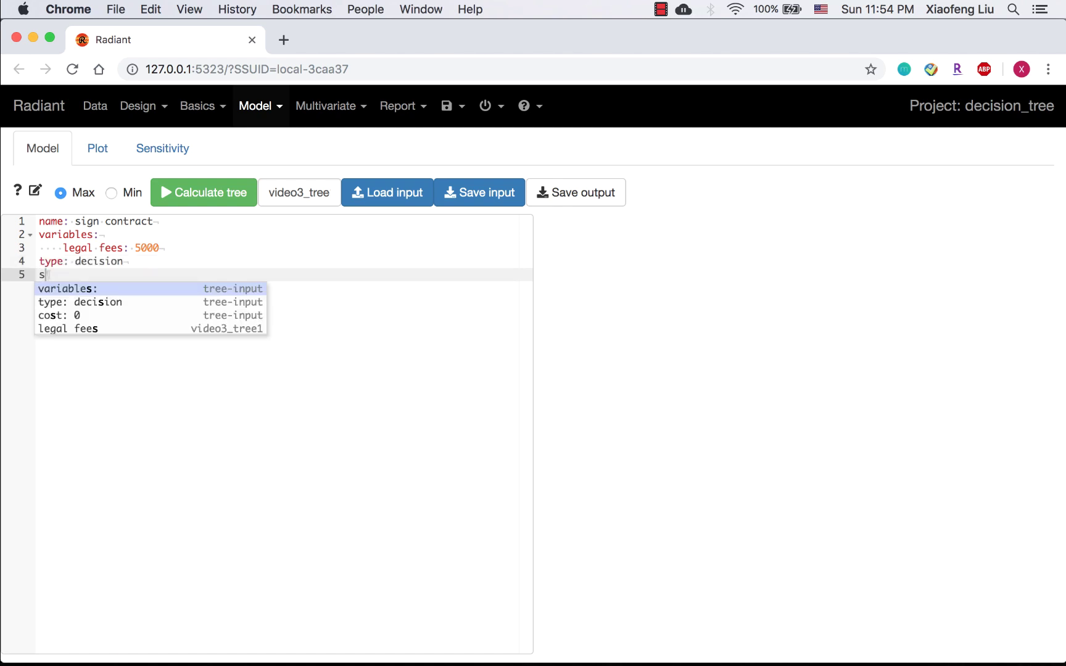
{"action": "type", "text": "ign wi"}
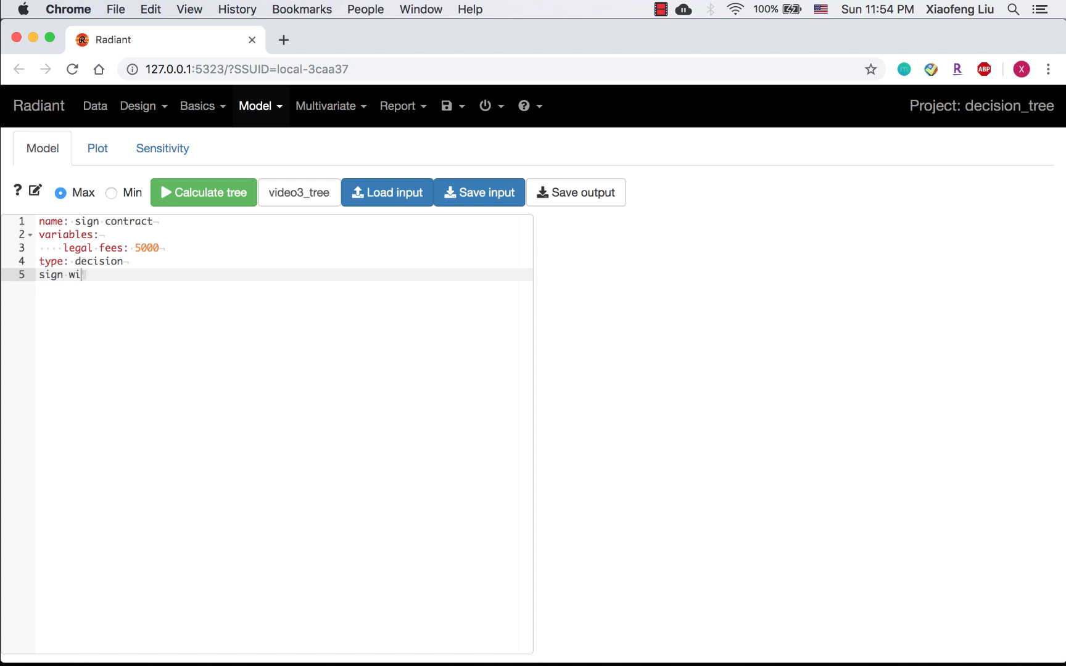
{"action": "type", "text": "th movie company:"}
{"action": "key", "text": "Return"}
{"action": "key", "text": "Return"}
{"action": "type", "text": "sign with TV"}
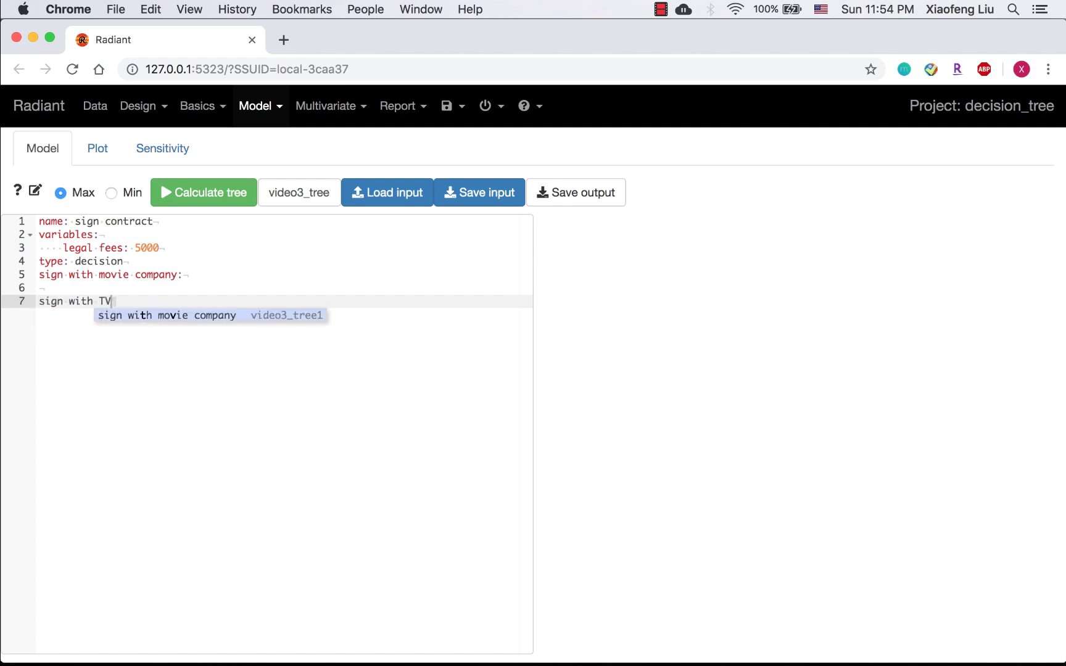
{"action": "type", "text": " network:"}
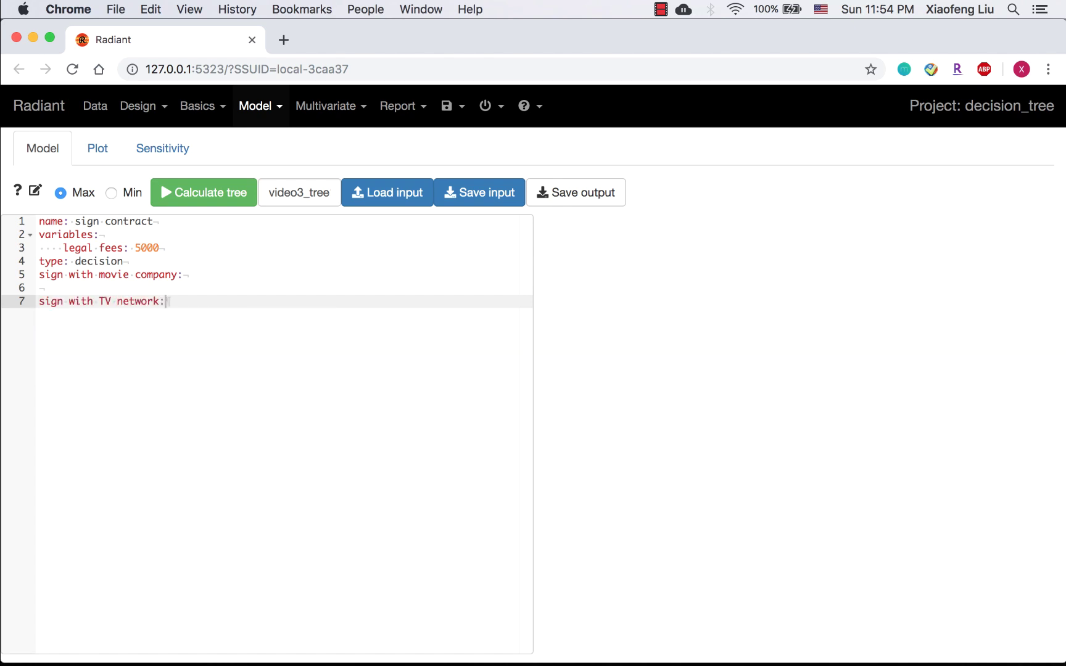
{"action": "key", "text": "Return"}
{"action": "left_click", "coordinate": [39, 287]}
{"action": "key", "text": "Tab"}
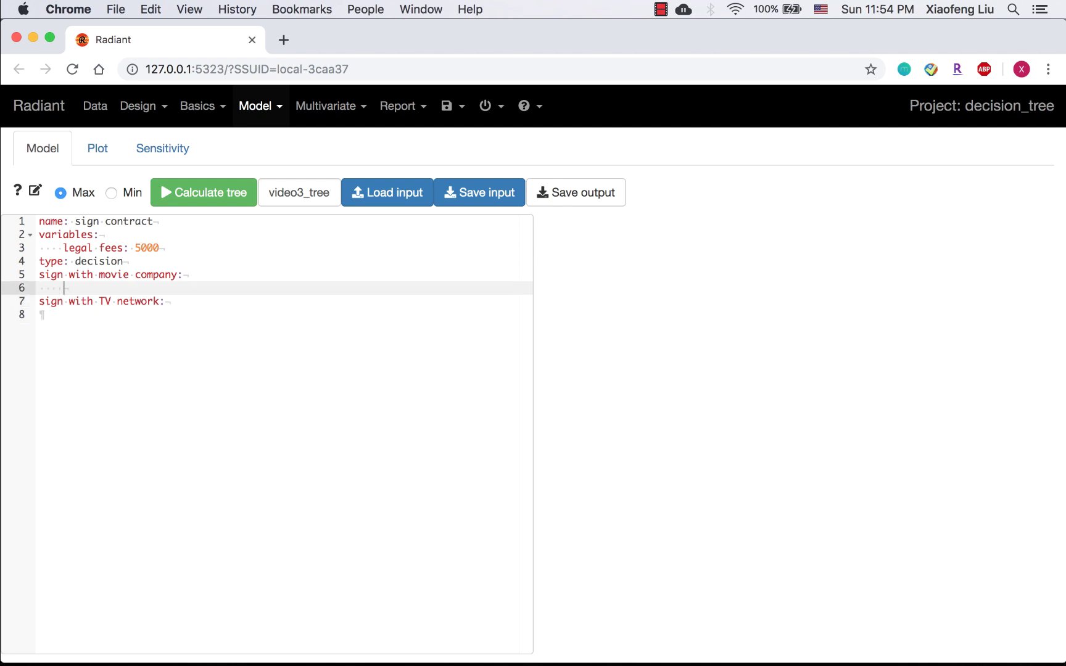
{"action": "type", "text": "cost: "}
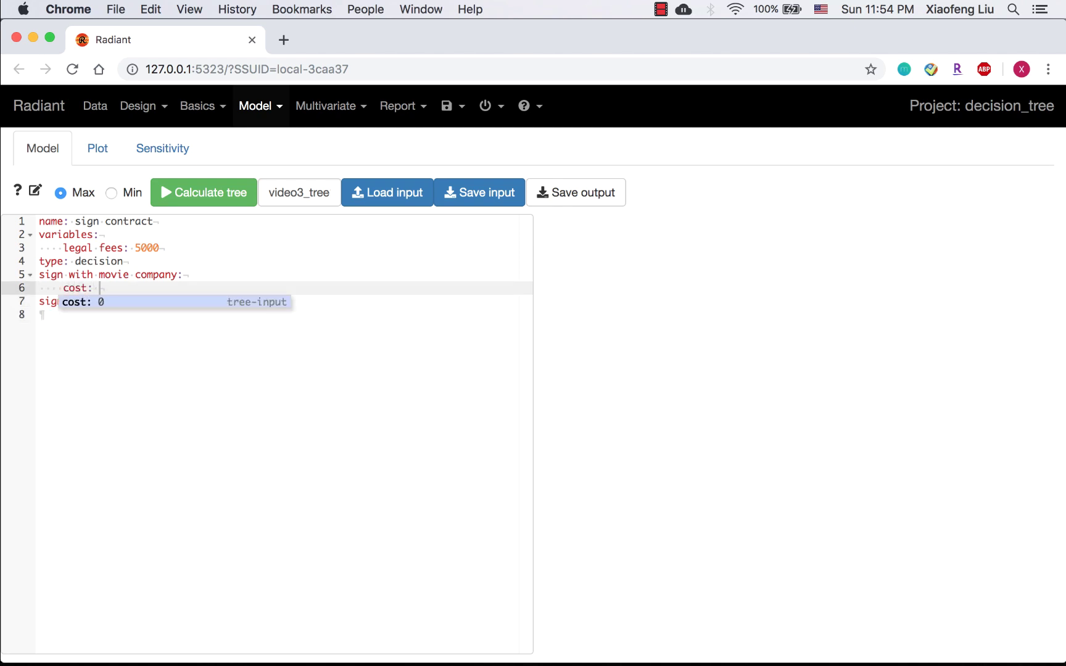
{"action": "type", "text": "legal fe"}
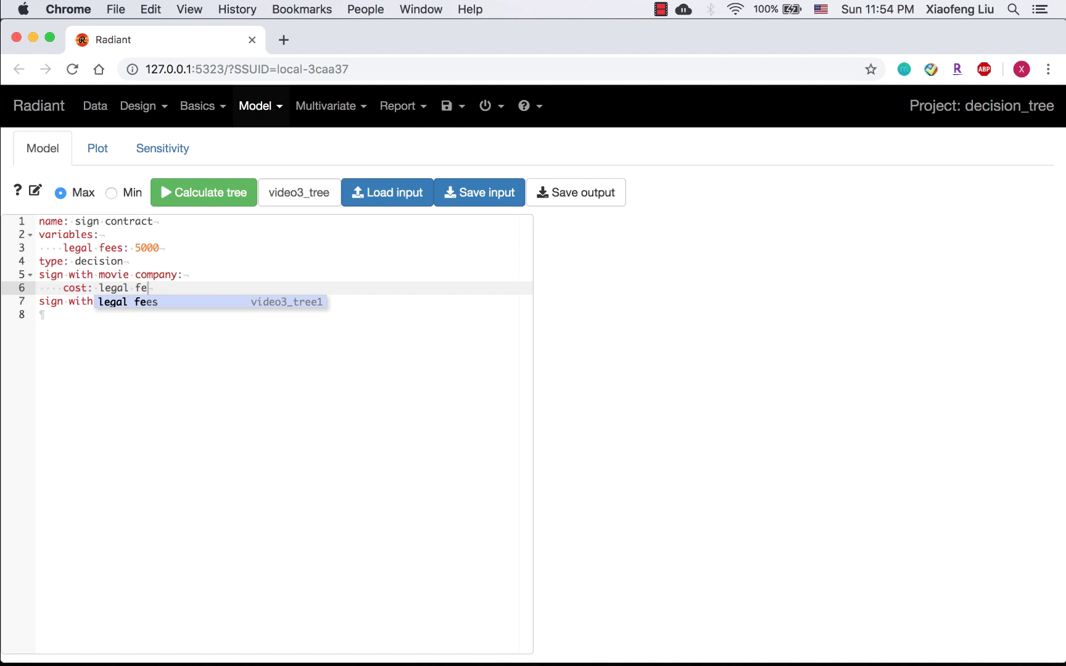
{"action": "type", "text": "es"}
{"action": "key", "text": "Return"}
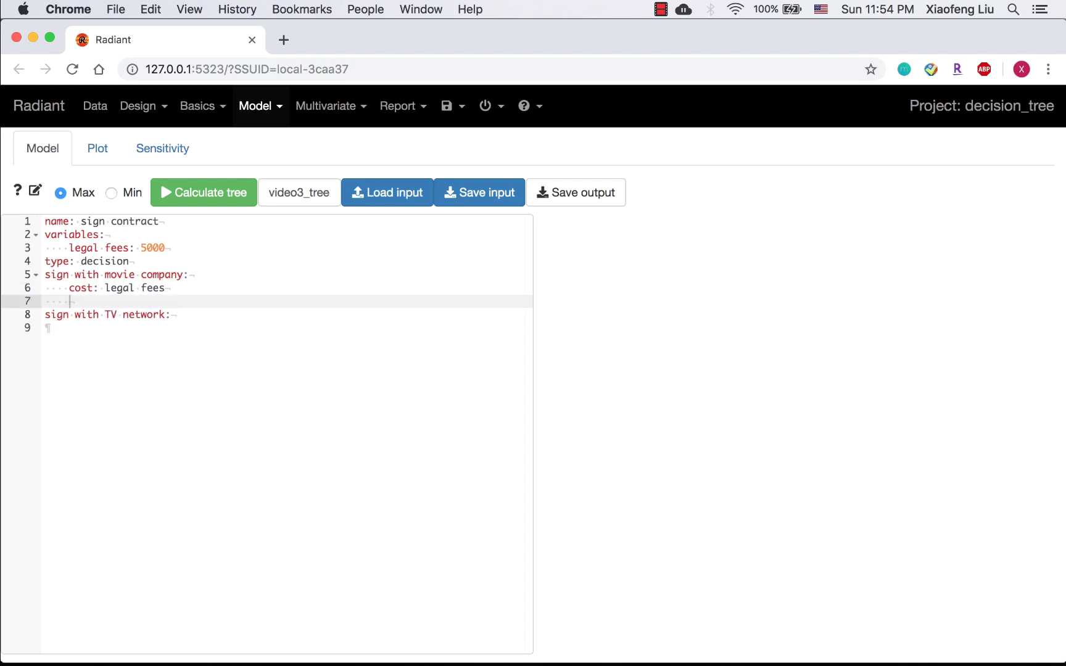
Make the movie company branch a chance node with small, medium and large box office outcomes.
{"action": "type", "text": "type"}
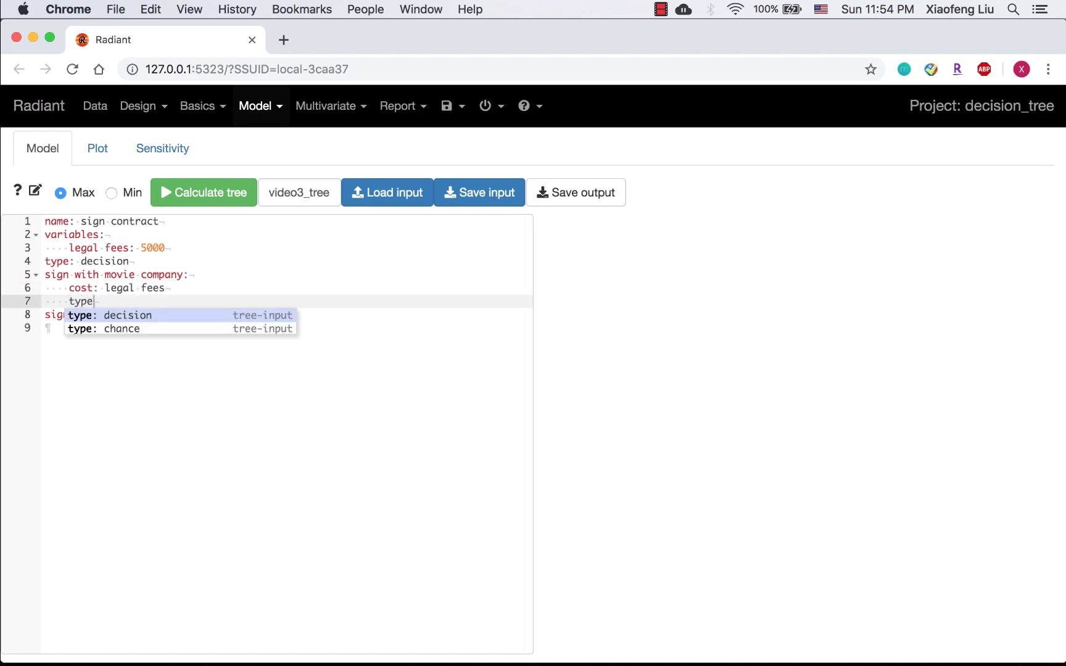
{"action": "key", "text": "Down"}
{"action": "key", "text": "Return"}
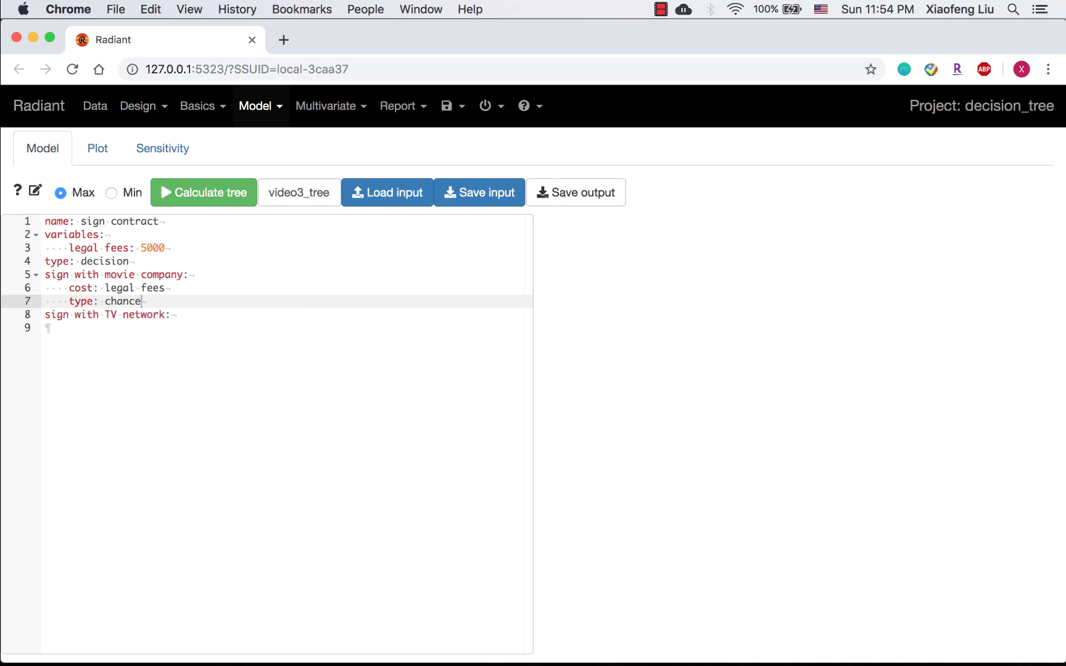
{"action": "key", "text": "Return"}
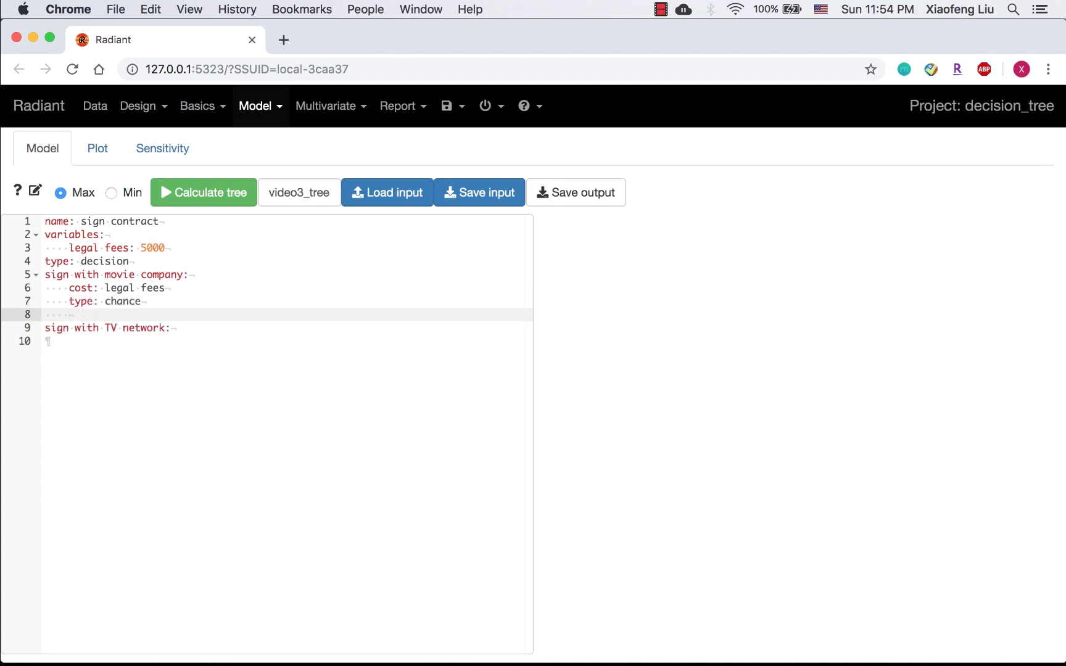
{"action": "type", "text": "small box office:"}
{"action": "key", "text": "Return"}
{"action": "key", "text": "Return"}
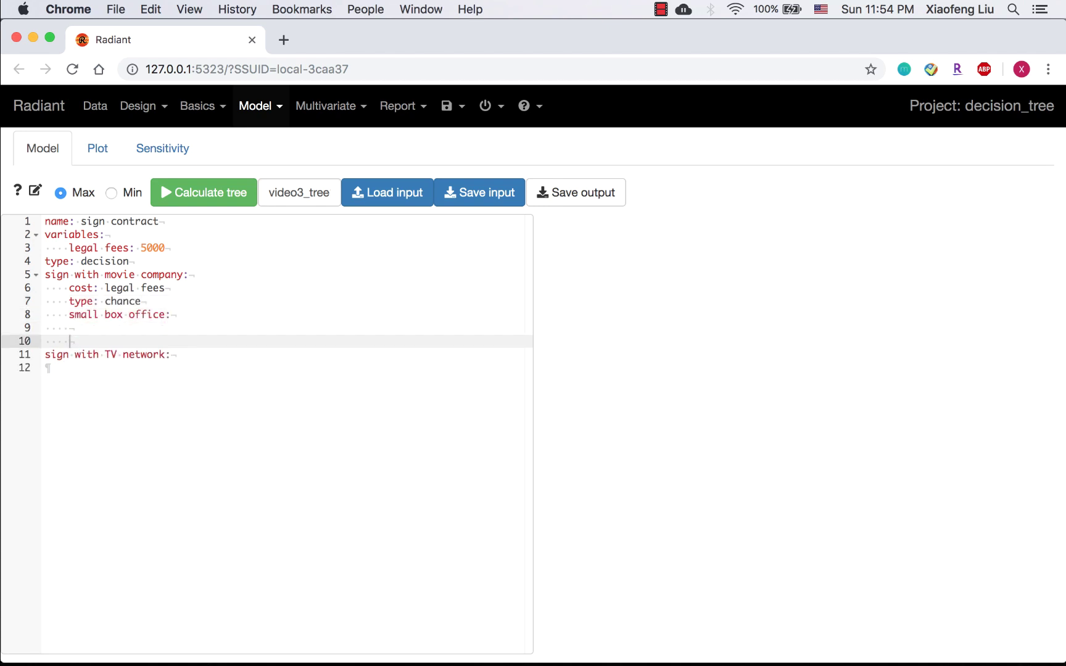
{"action": "type", "text": "medium box office:"}
{"action": "key", "text": "Return"}
{"action": "key", "text": "Return"}
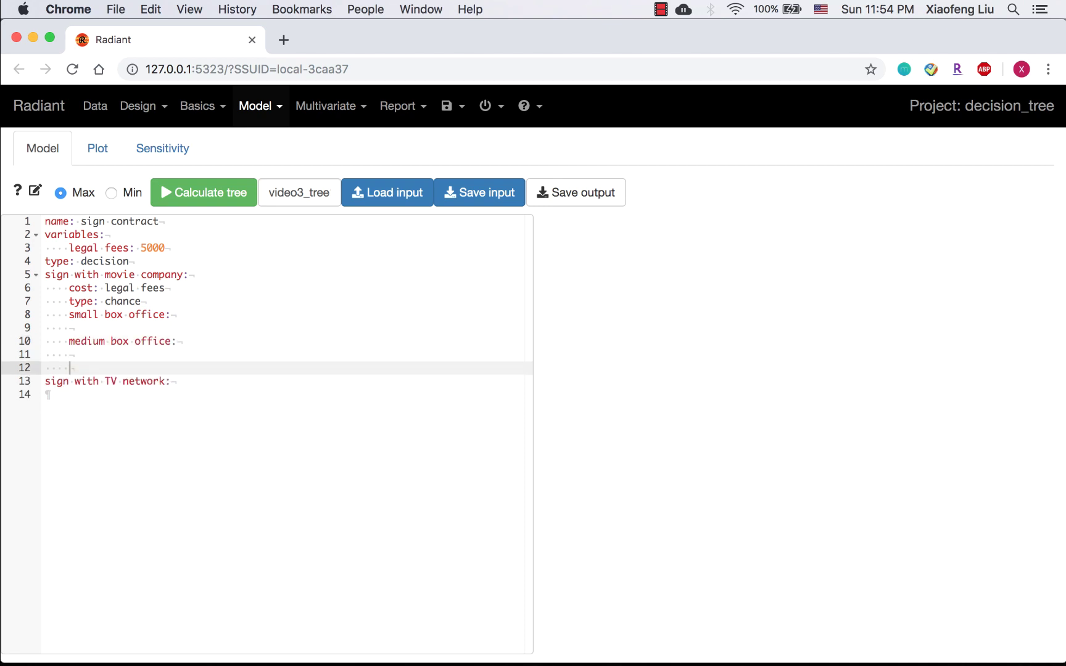
{"action": "type", "text": "large box office:"}
{"action": "key", "text": "Return"}
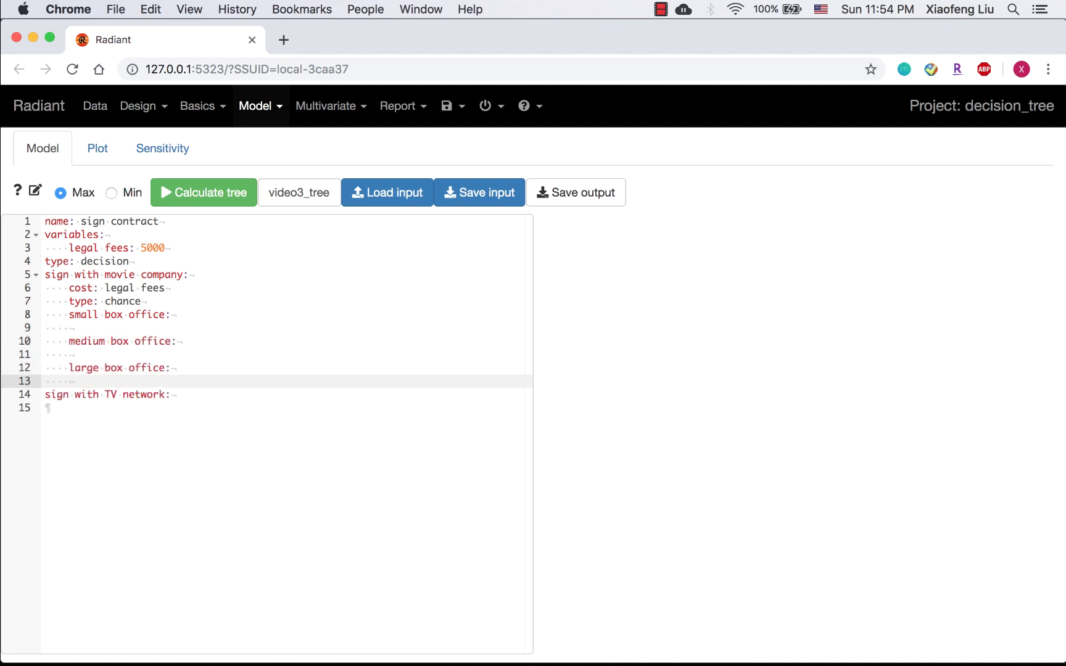
{"action": "key", "text": "Down"}
{"action": "key", "text": "Down"}
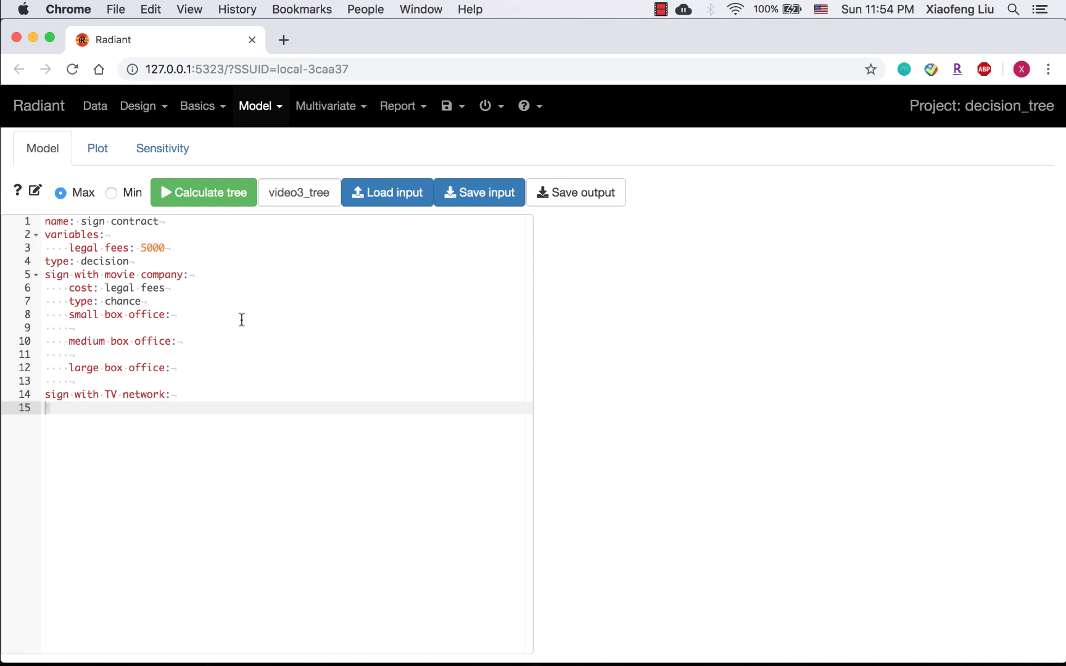
Give small box office p 0.3, payoff 200000, and medium p 0.6, payoff 1000000.
{"action": "left_click", "coordinate": [240, 318]}
{"action": "left_click", "coordinate": [238, 327]}
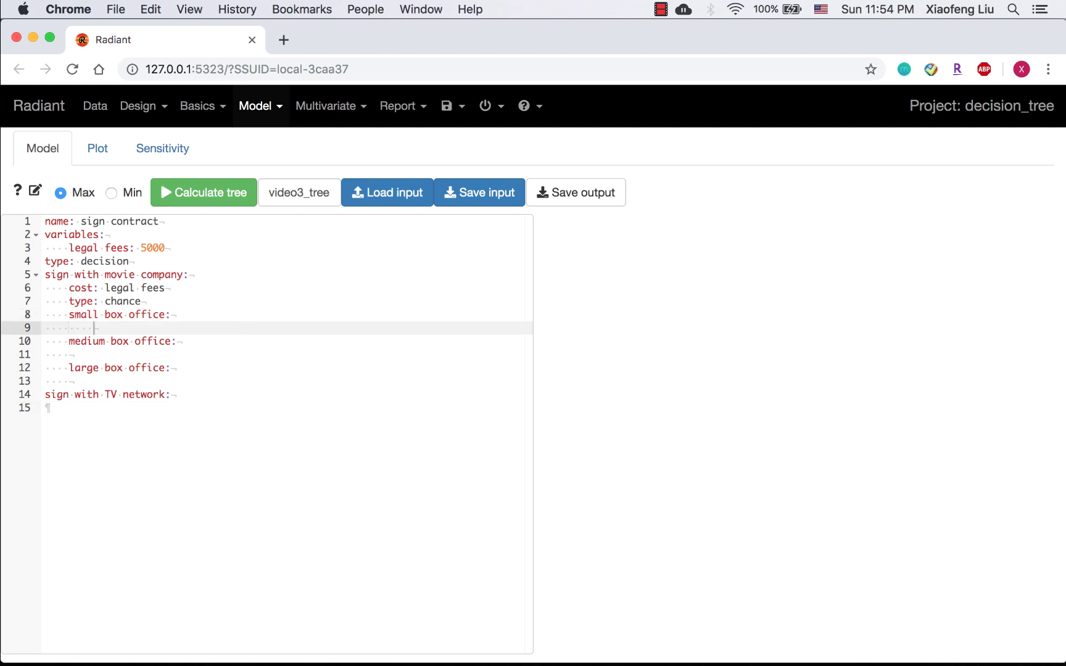
{"action": "type", "text": "p:  0"}
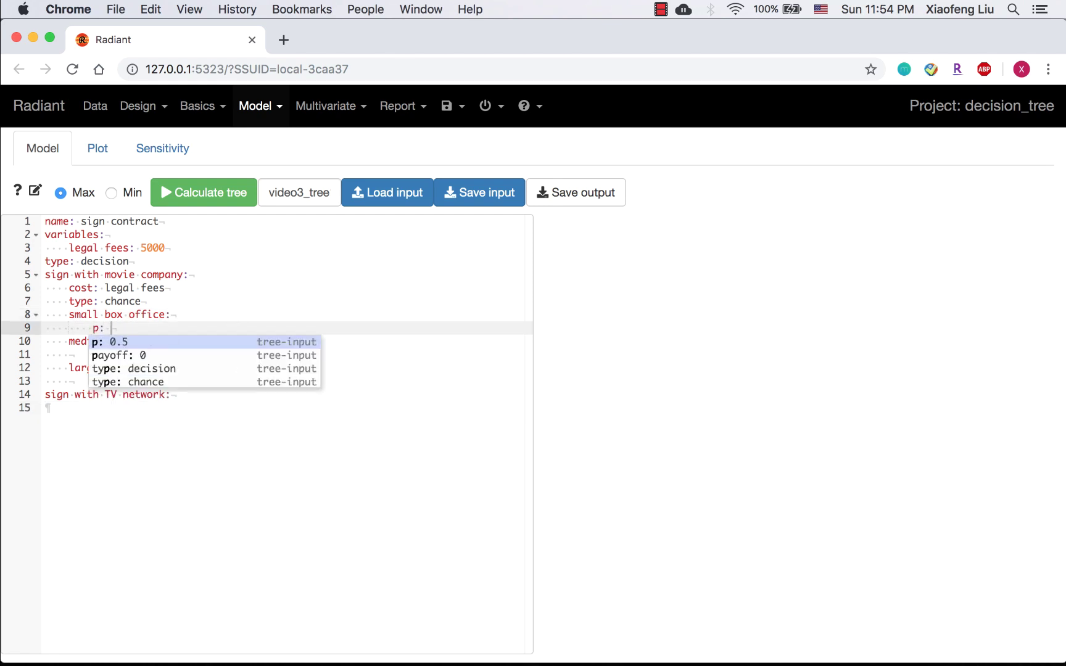
{"action": "key", "text": "BackSpace"}
{"action": "key", "text": "BackSpace"}
{"action": "type", "text": "0"}
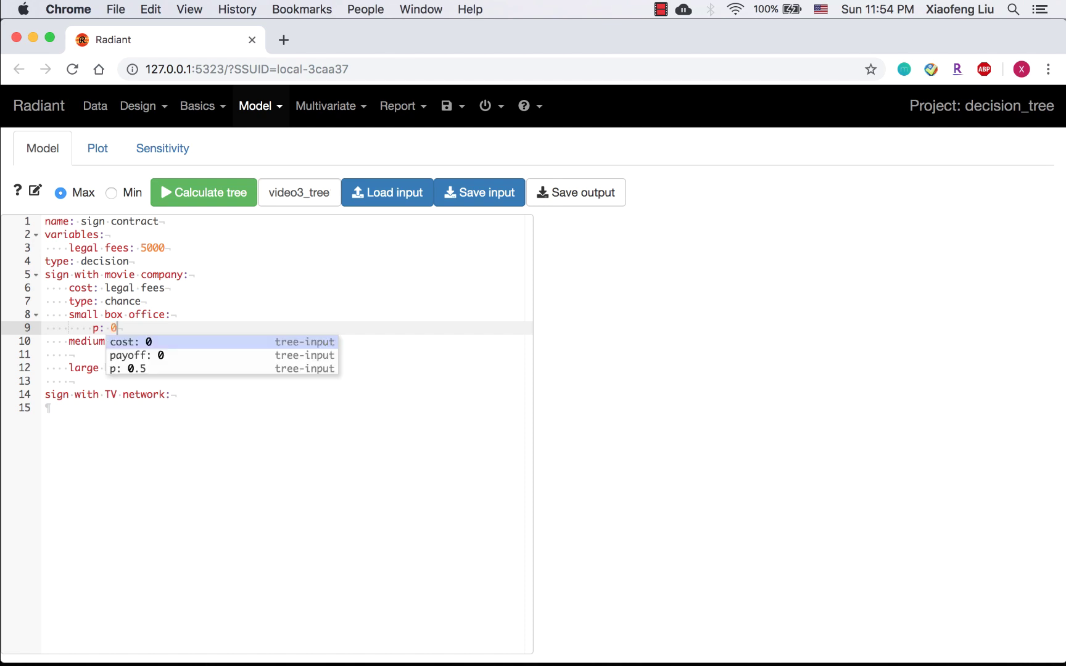
{"action": "type", "text": ".3"}
{"action": "key", "text": "Return"}
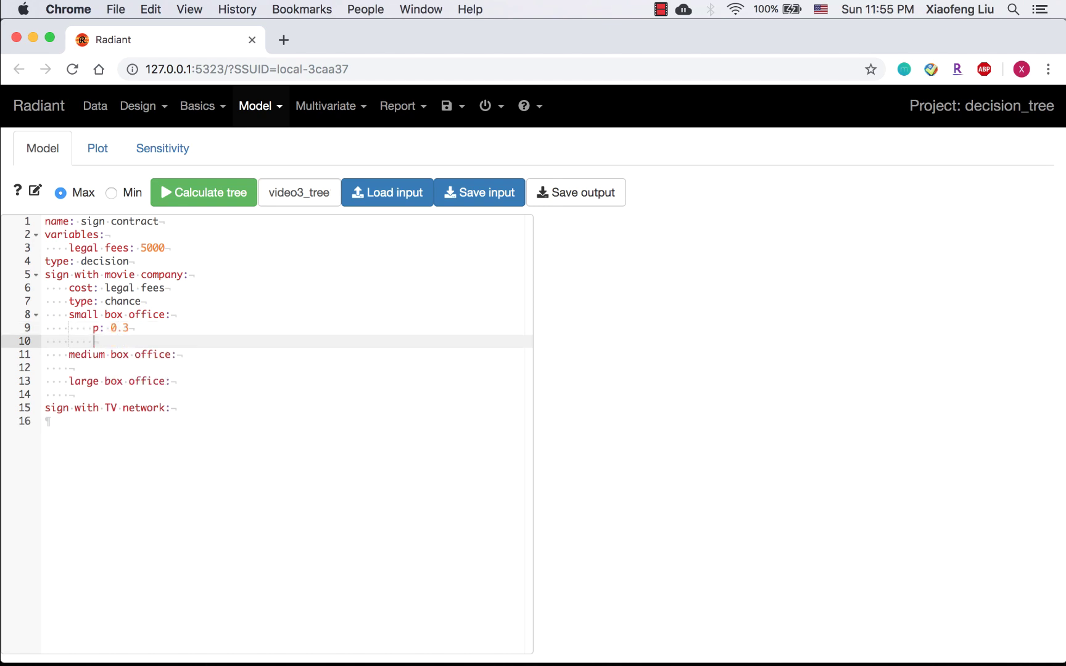
{"action": "type", "text": "payoff: "}
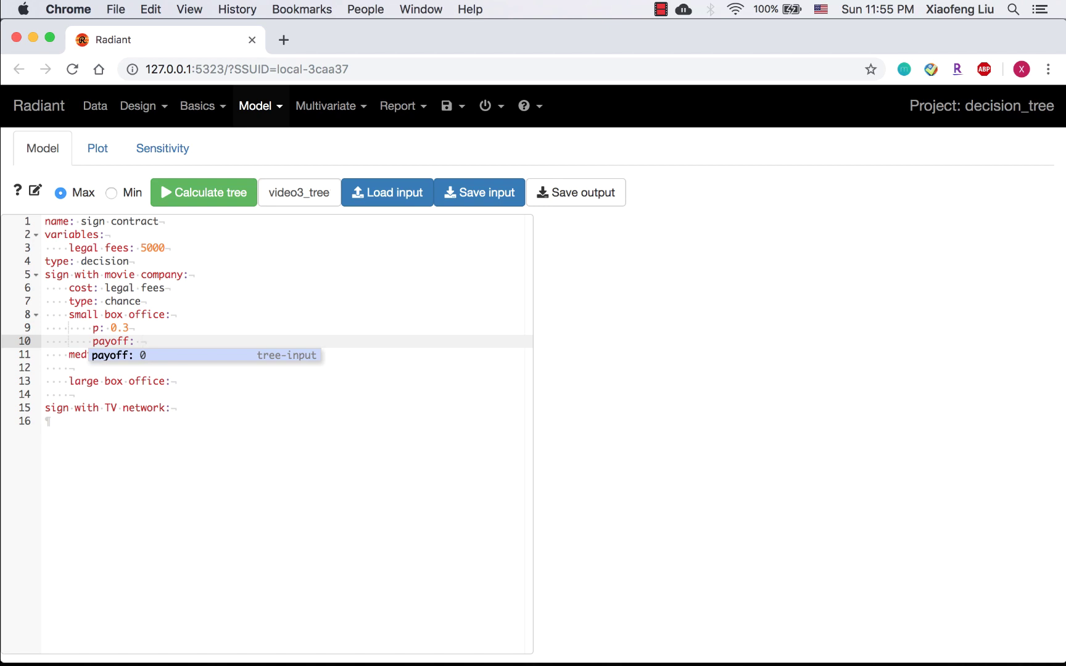
{"action": "type", "text": "200000"}
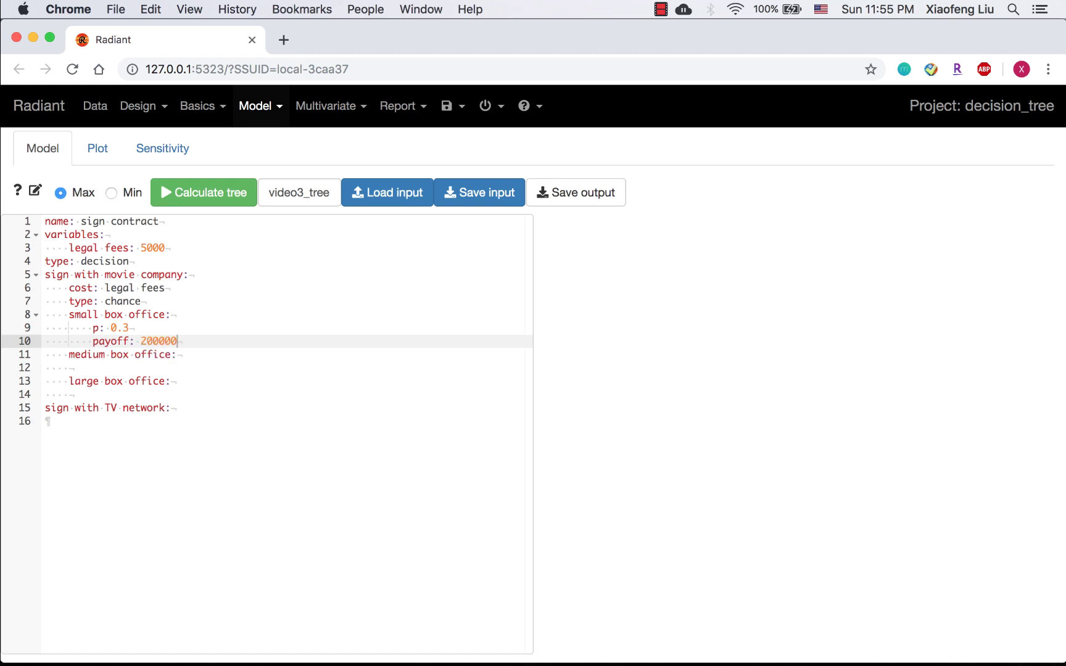
{"action": "left_click", "coordinate": [233, 365]}
{"action": "key", "text": "Tab"}
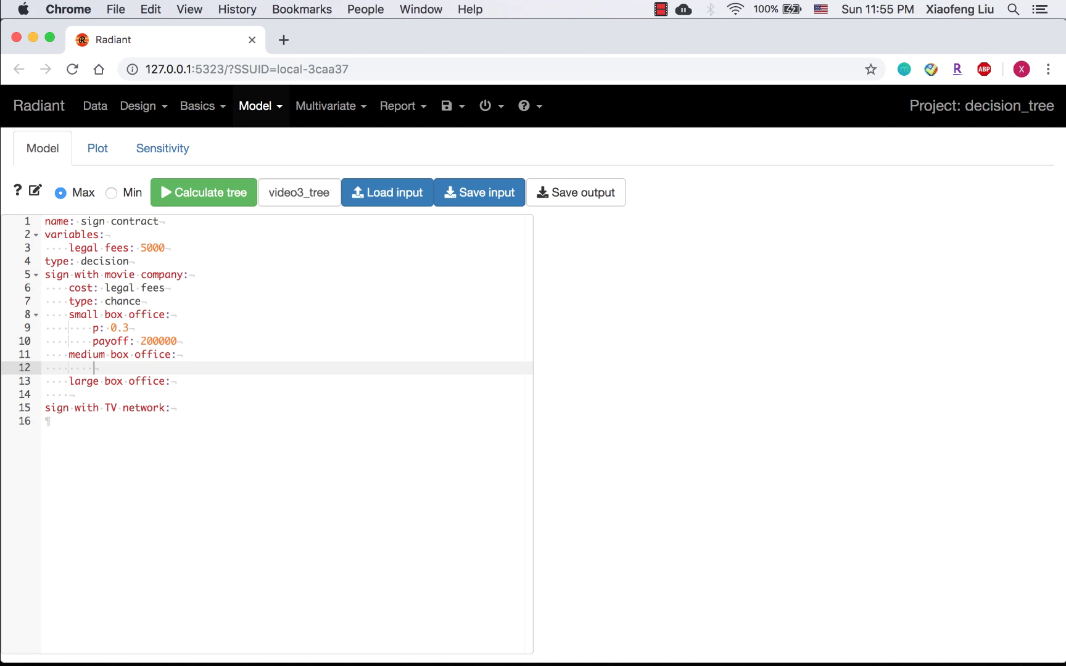
{"action": "type", "text": "p: 0.6"}
{"action": "key", "text": "Return"}
{"action": "type", "text": "payoff: 1000000"}
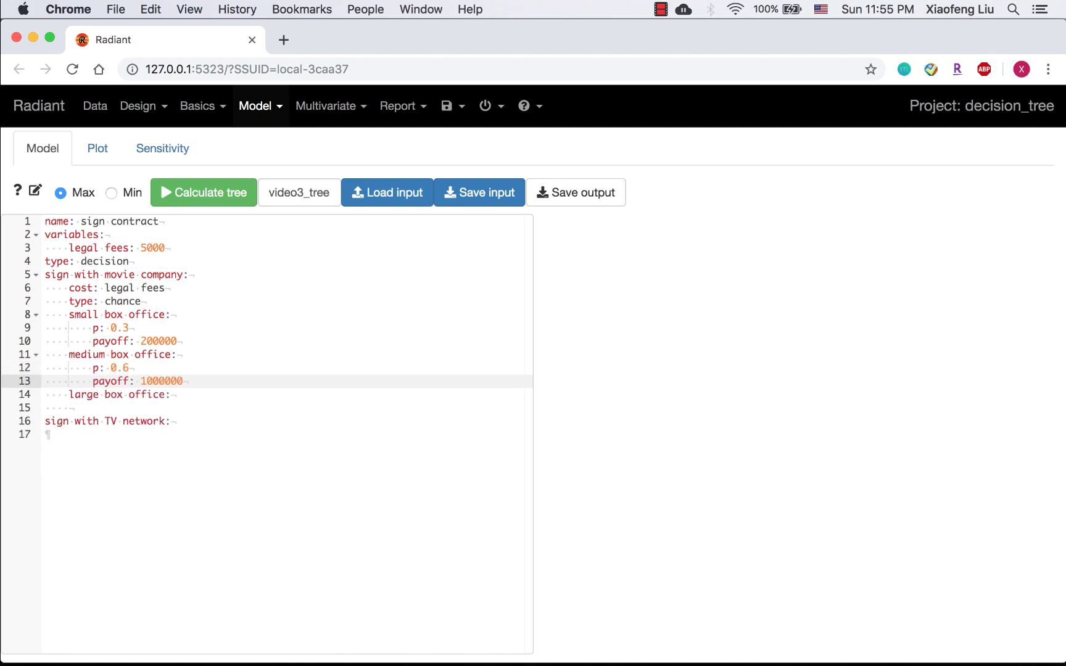
Give large box office probability 0.1 and payoff 3000000.
{"action": "left_click", "coordinate": [172, 394]}
{"action": "key", "text": "Return"}
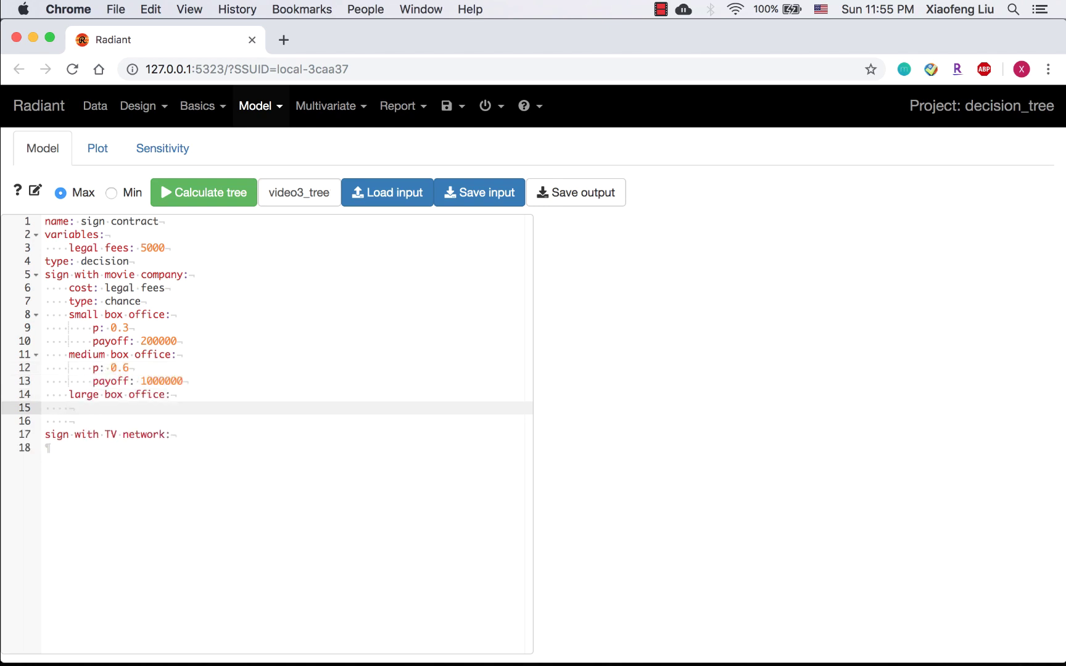
{"action": "key", "text": "Tab"}
{"action": "type", "text": "p: 0.1"}
{"action": "key", "text": "Return"}
{"action": "type", "text": "payoff: 3000000"}
Set the TV network payoff to 900000 and calculate the tree.
{"action": "left_click", "coordinate": [172, 447]}
{"action": "key", "text": "Return"}
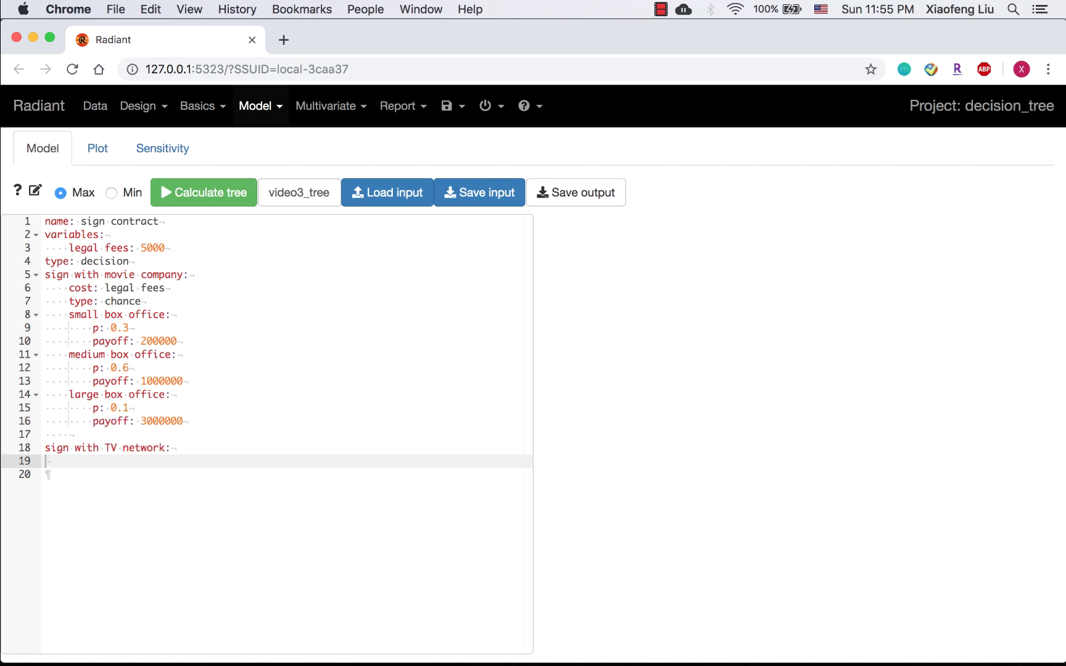
{"action": "key", "text": "Tab"}
{"action": "type", "text": "payoff: 900000"}
{"action": "left_click", "coordinate": [237, 190]}
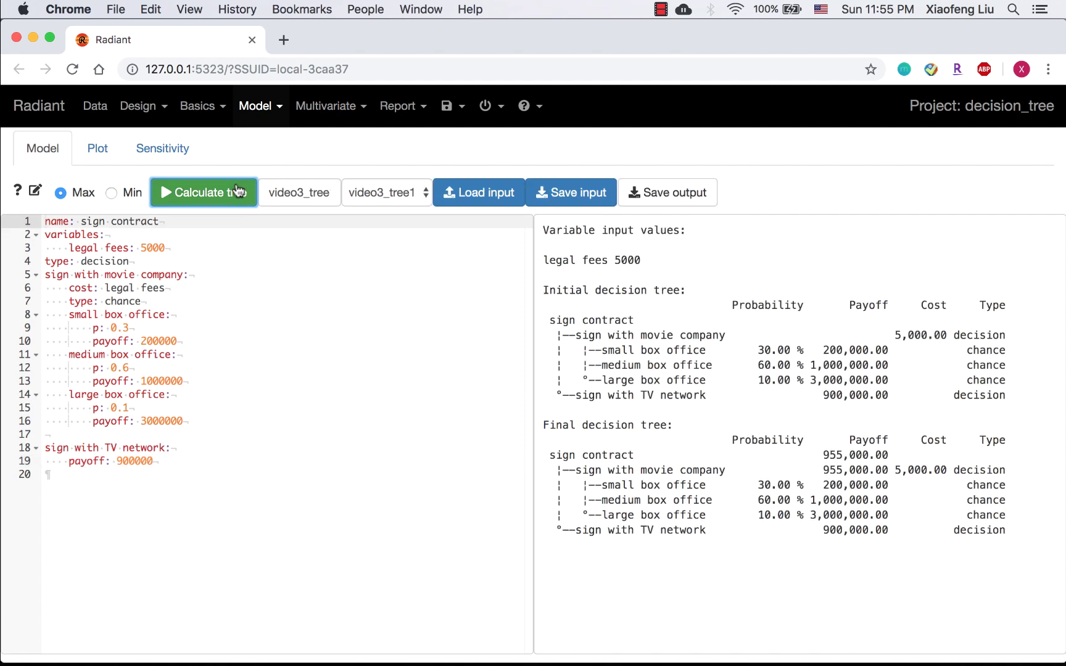
Plot the final tree with its $955,000 EMV and send the plot code to the report.
{"action": "left_click", "coordinate": [97, 148]}
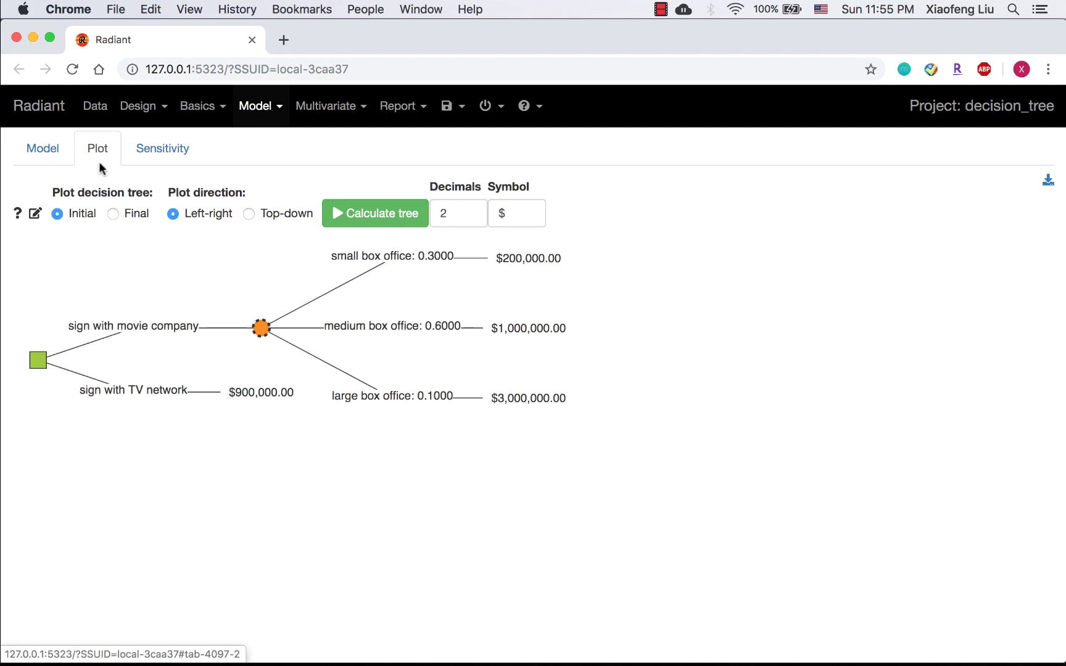
{"action": "left_click", "coordinate": [113, 214]}
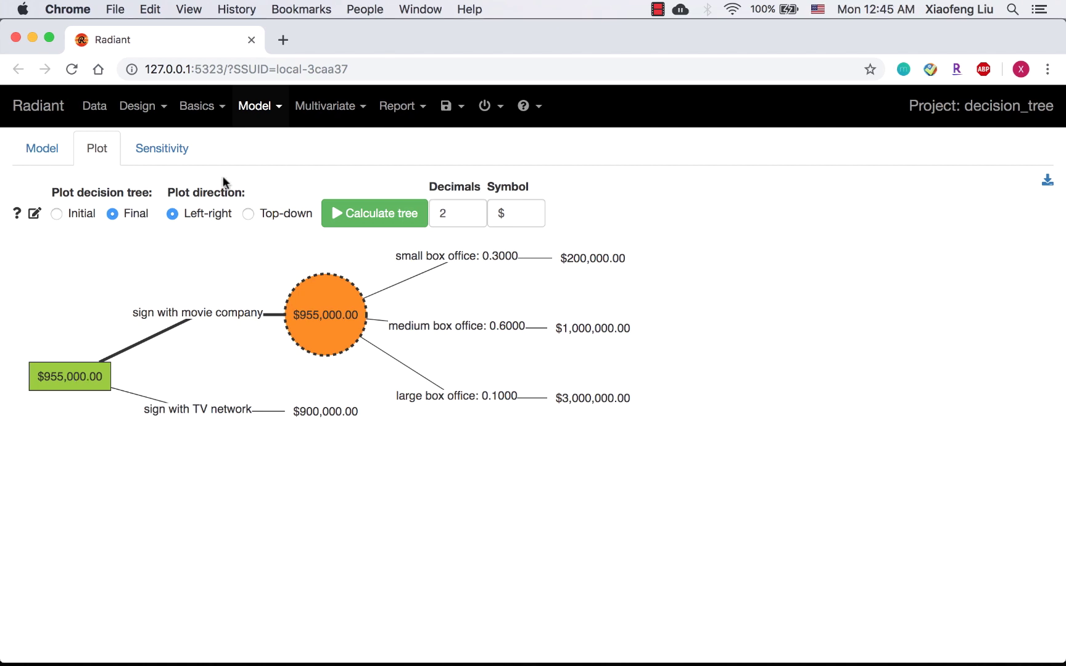
{"action": "left_click", "coordinate": [34, 214]}
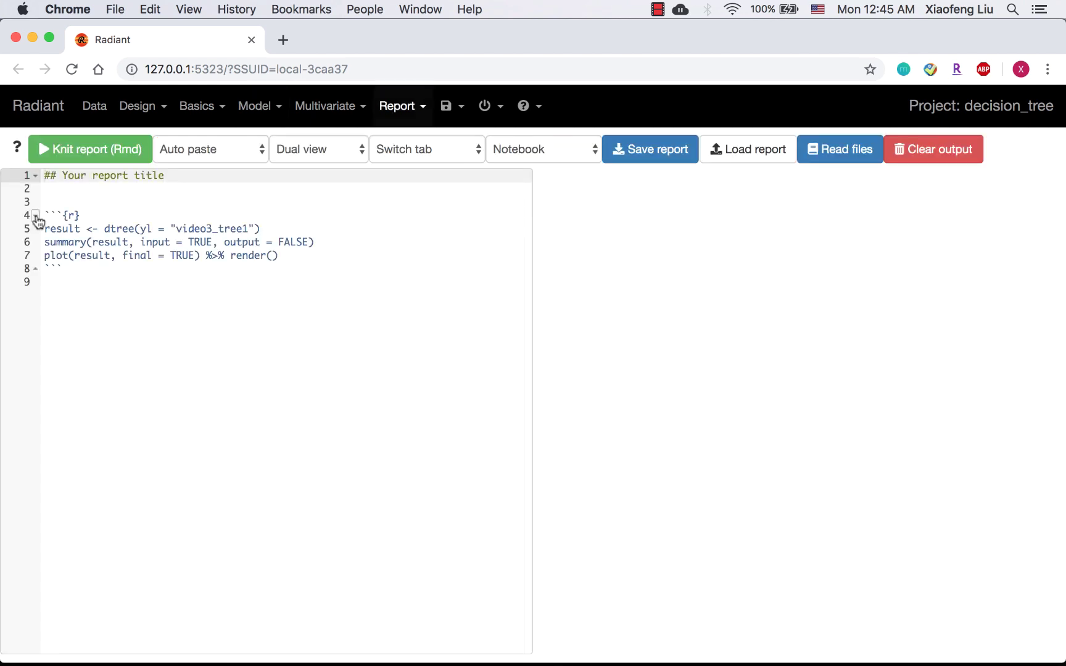
Knit the report to render the tree summary and plot.
{"action": "left_click", "coordinate": [80, 165]}
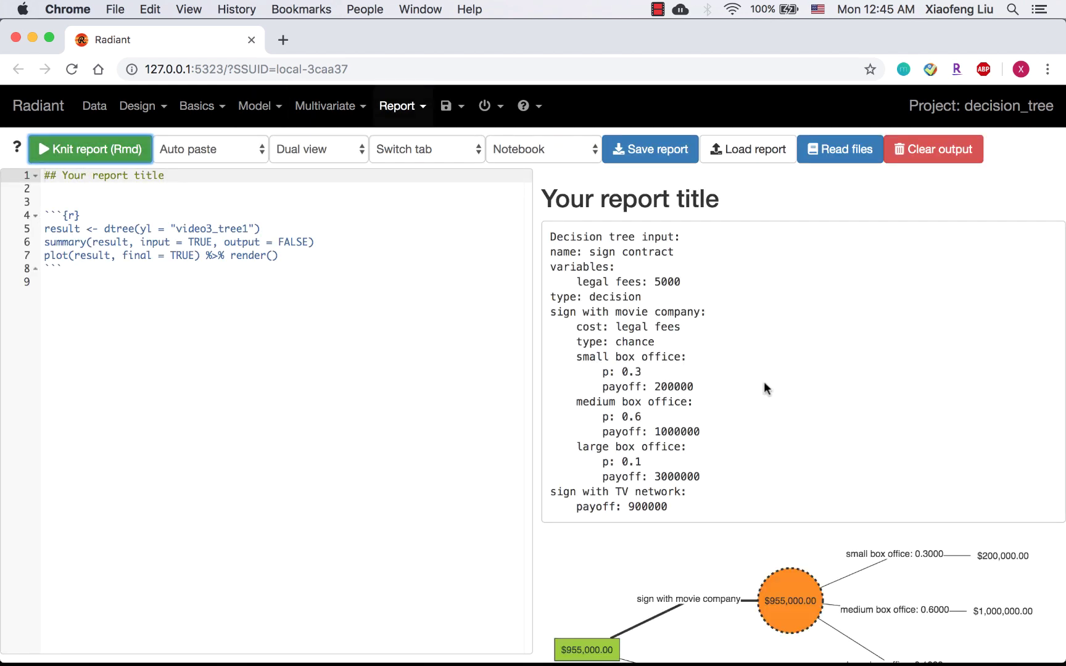
{"action": "scroll", "coordinate": [780, 412], "scroll_direction": "down", "scroll_amount": 2}
{"action": "scroll", "coordinate": [780, 412], "scroll_direction": "up", "scroll_amount": 2}
Retitle the report 'Report for Decision Tree Video #3' and add a '### Tree 1: initial tree' subheading.
{"action": "left_click_drag", "start_coordinate": [63, 177], "coordinate": [165, 177]}
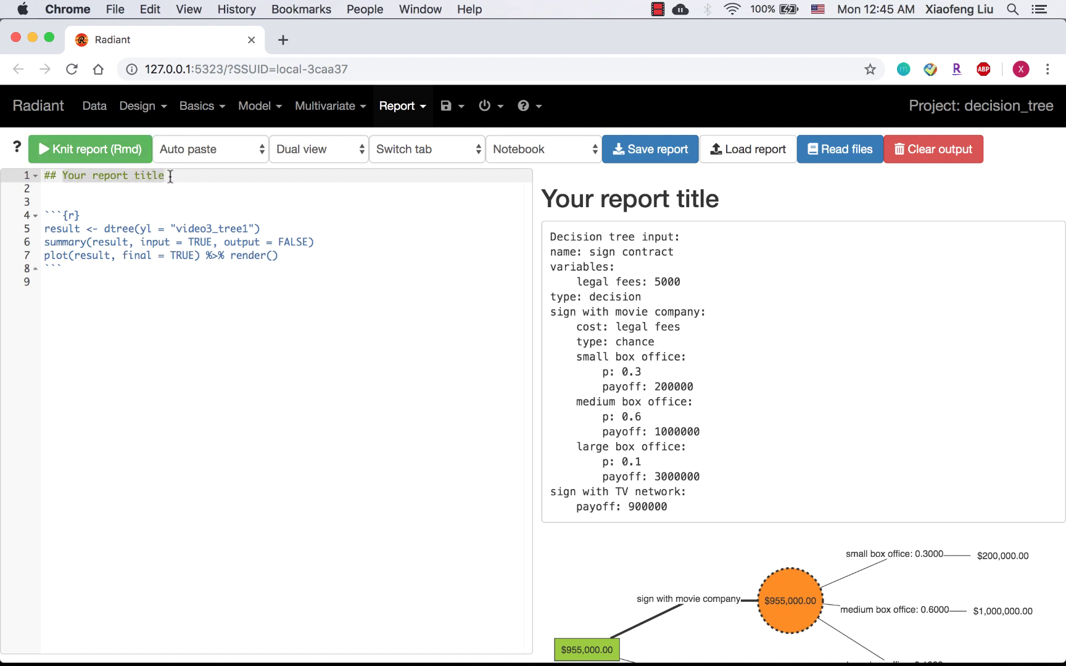
{"action": "type", "text": "Repor"}
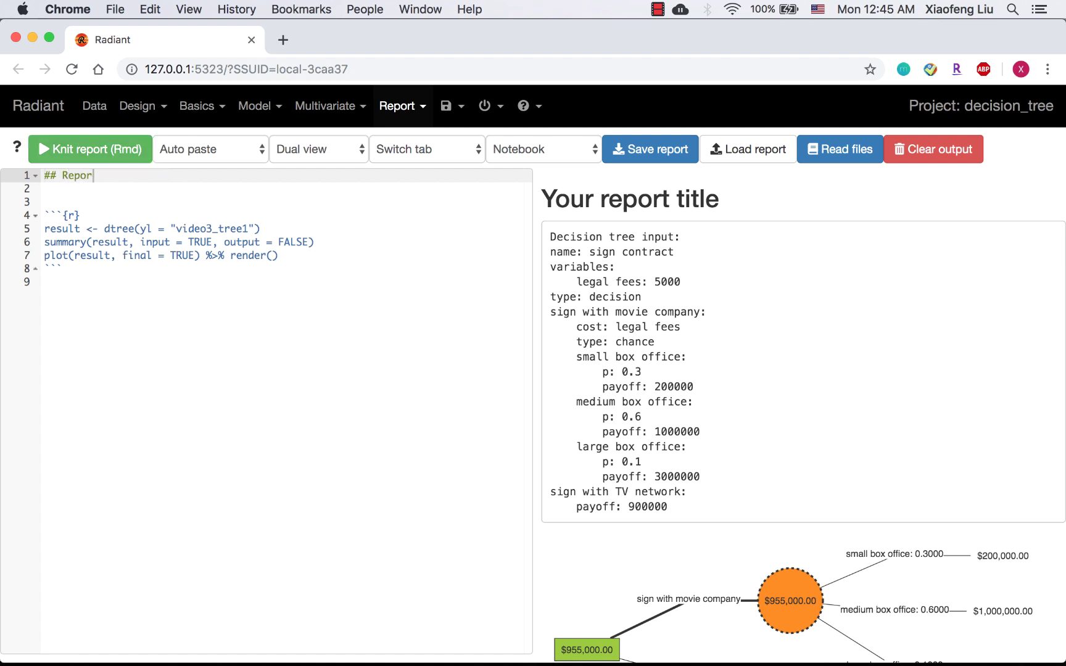
{"action": "type", "text": "t for Decision Tree Video #3"}
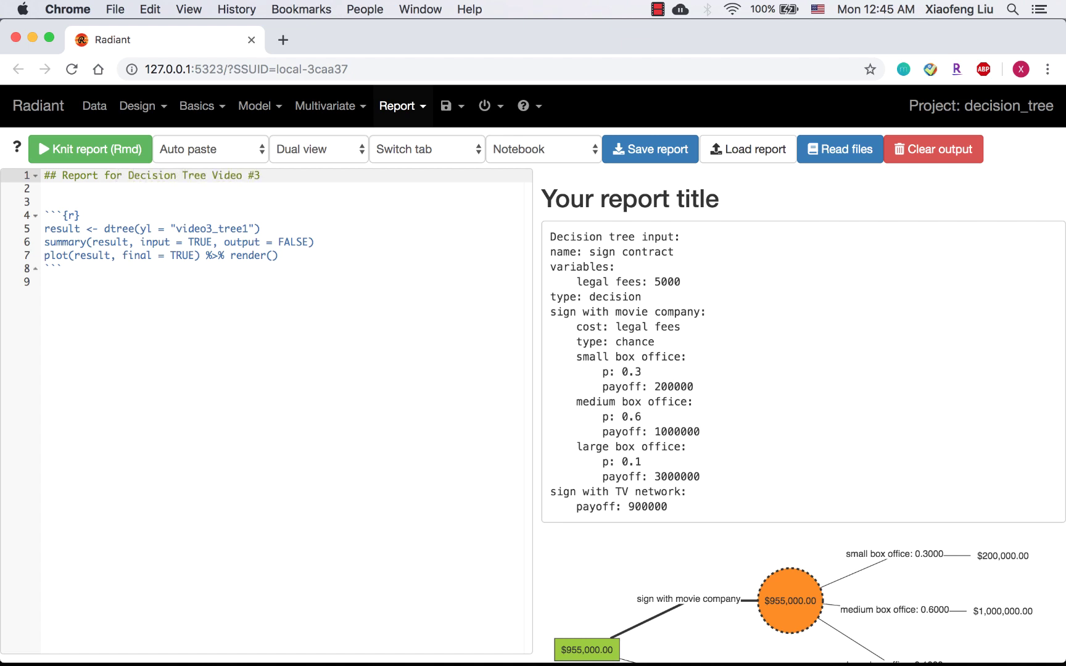
{"action": "key", "text": "Down"}
{"action": "key", "text": "Return"}
{"action": "type", "text": "##"}
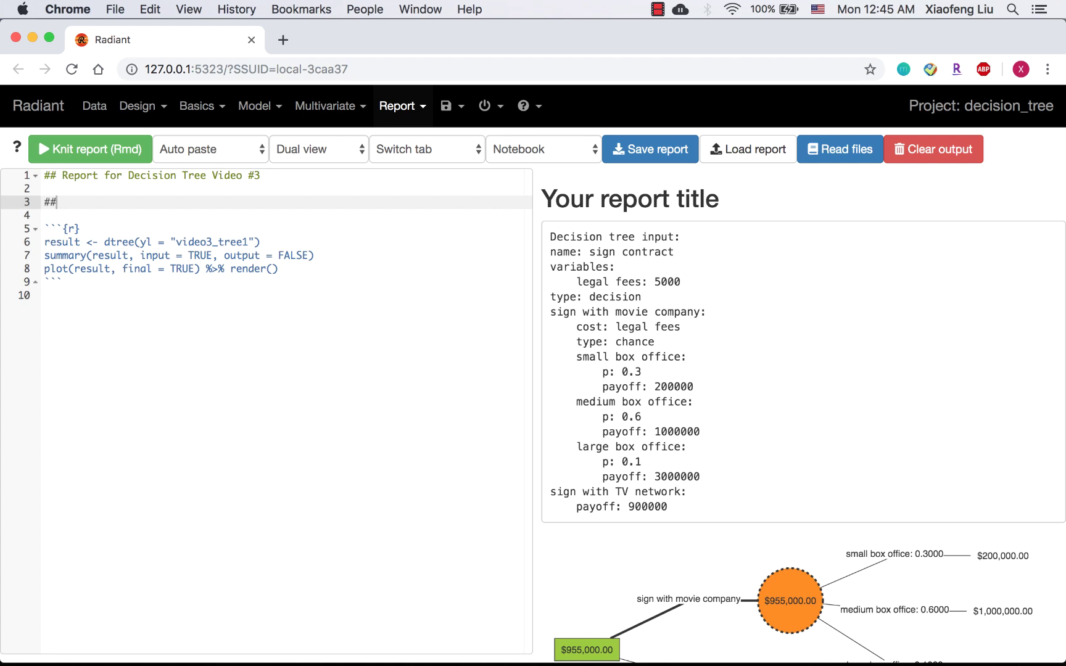
{"action": "type", "text": "# Tree 1: initial tree"}
Paste the movie company and TV network EMV sentences and the optimal-strategy conclusion below the code chunk.
{"action": "key", "text": "Down"}
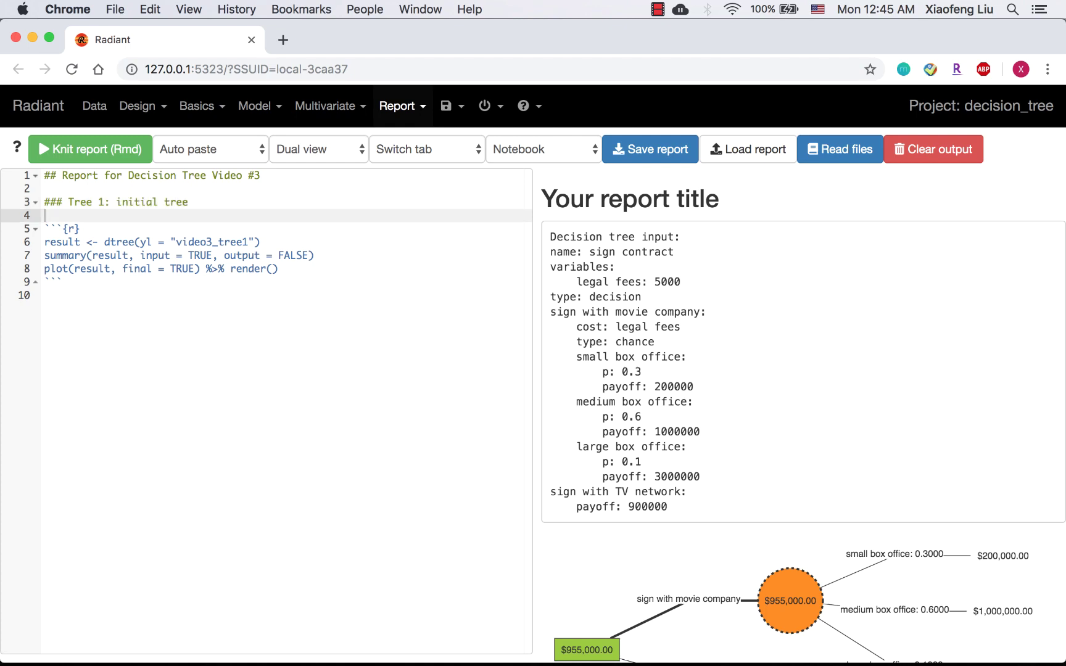
{"action": "left_click", "coordinate": [128, 291]}
{"action": "key", "text": "Return"}
{"action": "key", "text": "Up"}
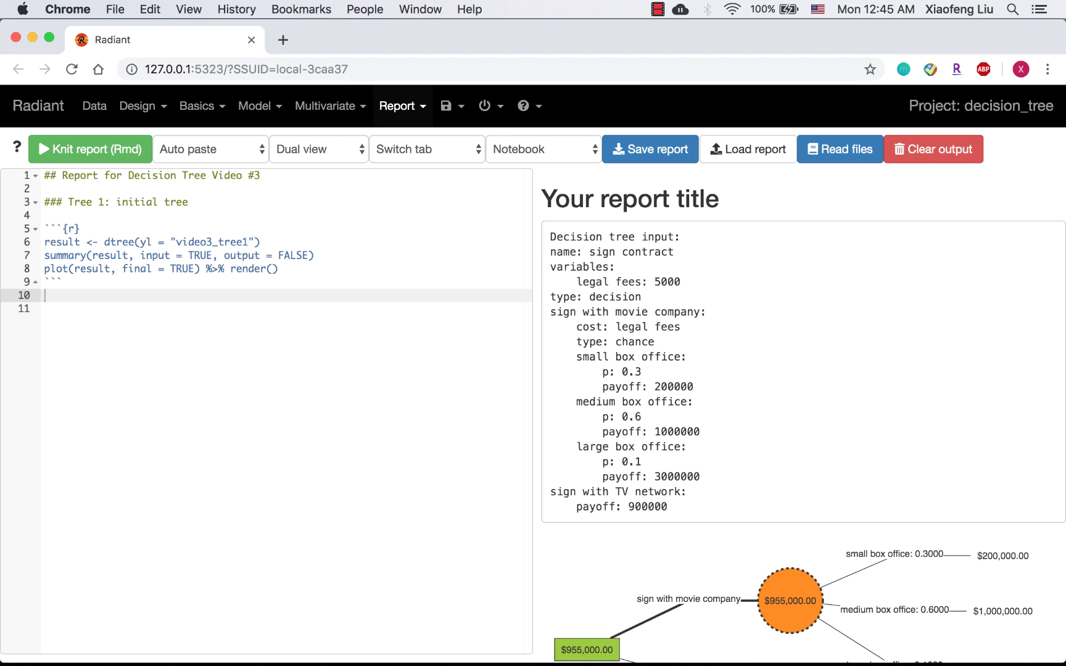
{"action": "key", "text": "Return"}
{"action": "type", "text": "The EMV of signing the contract with the movie company is $955,000."}
{"action": "key", "text": "Return"}
{"action": "key", "text": "Return"}
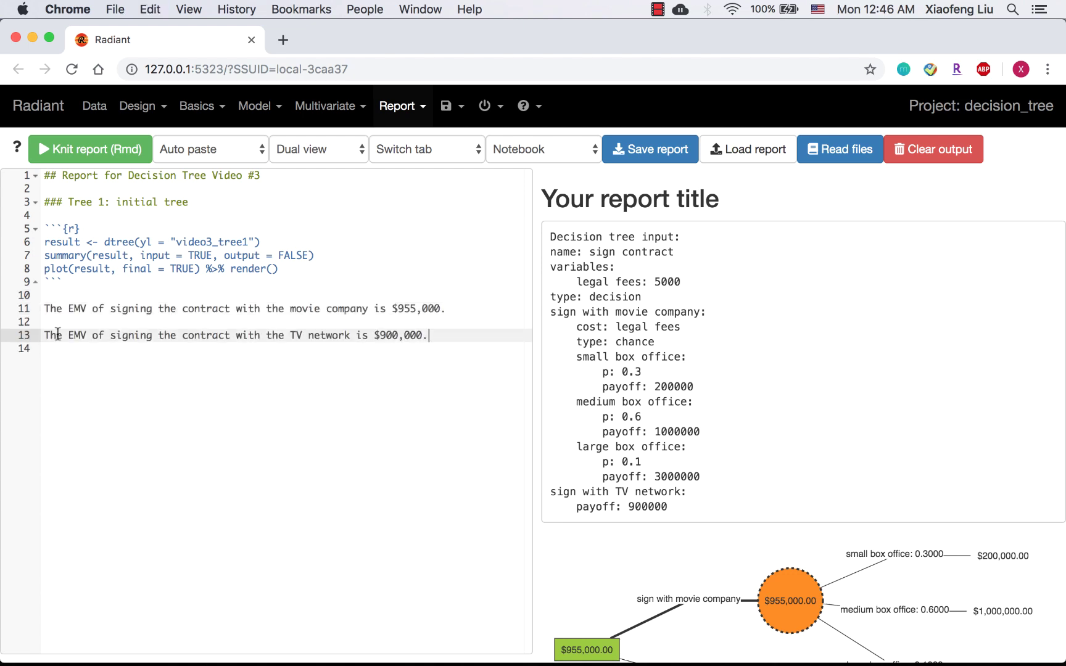
{"action": "key", "text": "Return"}
{"action": "key", "text": "Return"}
{"action": "type", "text": "Since $955,000 > $900,000, the optimal strategy is to sign with the movie company, and the associated EMV $955,000."}
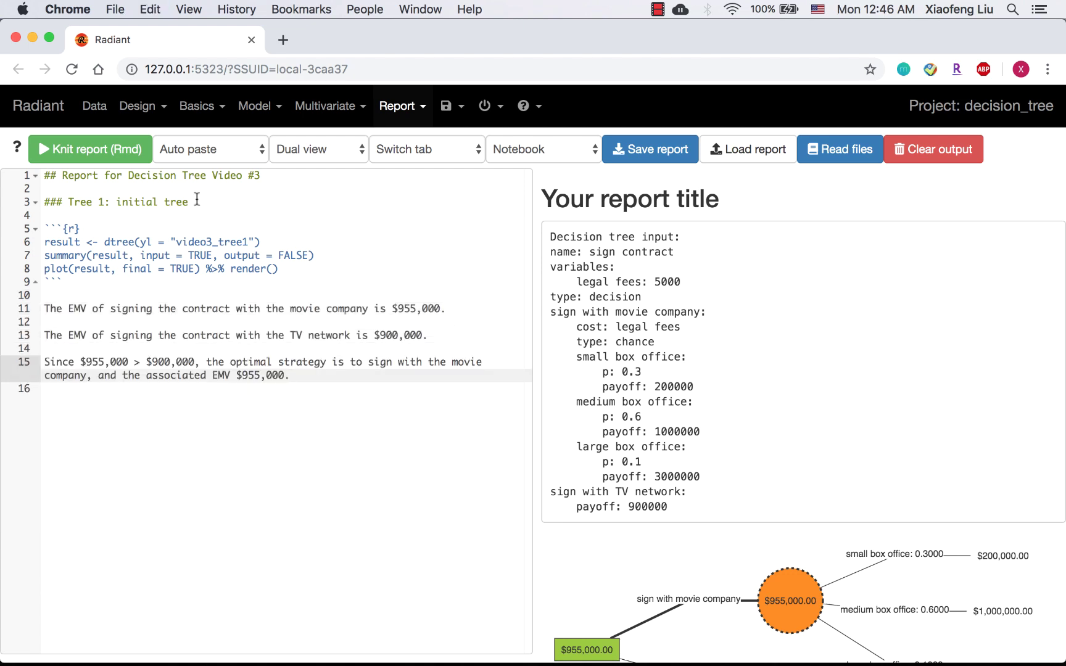
Knit the report and scroll through the plot and EMV text.
{"action": "left_click", "coordinate": [122, 161]}
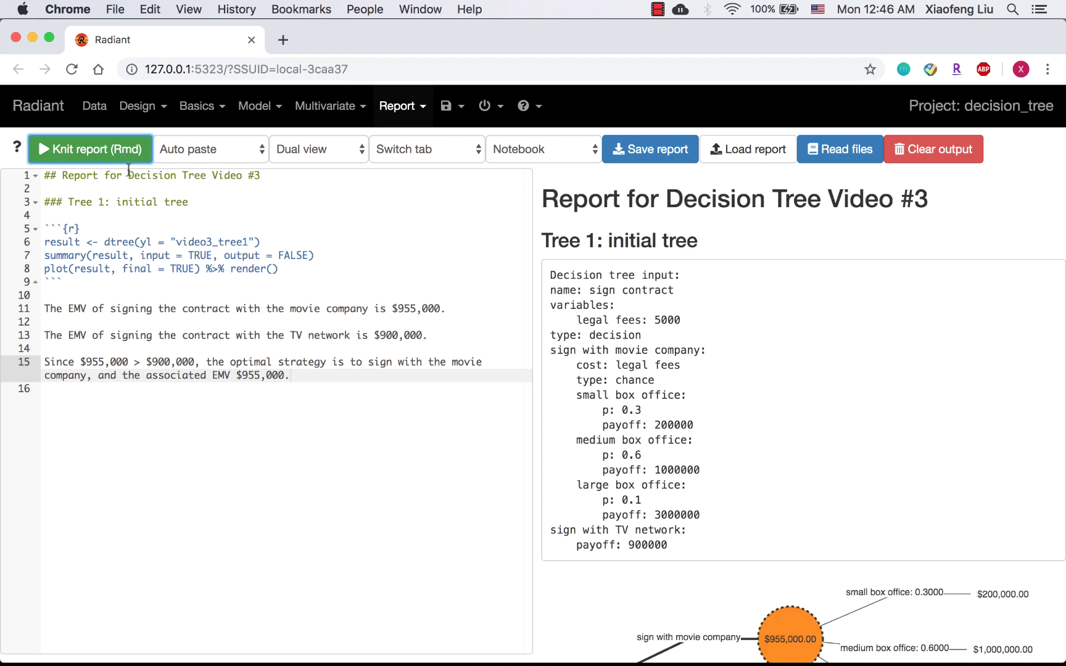
{"action": "scroll", "coordinate": [699, 426], "scroll_direction": "down", "scroll_amount": 2}
{"action": "scroll", "coordinate": [700, 432], "scroll_direction": "down", "scroll_amount": 5}
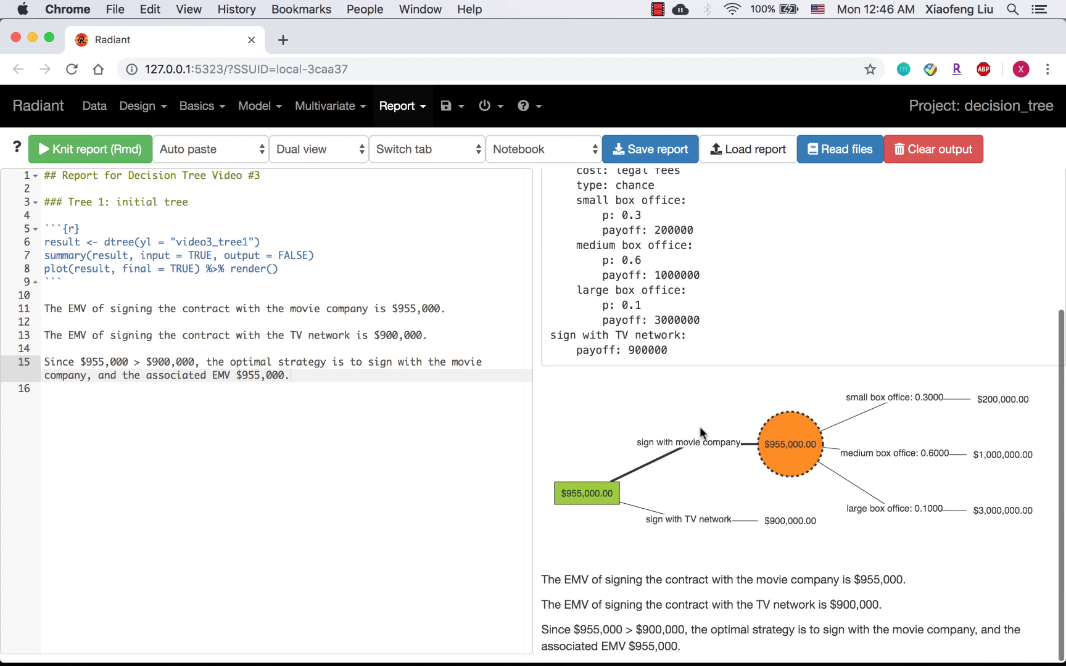
Change legal fees to 10000, recalculate, and view the final tree plot showing $950,000 EMV.
{"action": "left_click", "coordinate": [259, 111]}
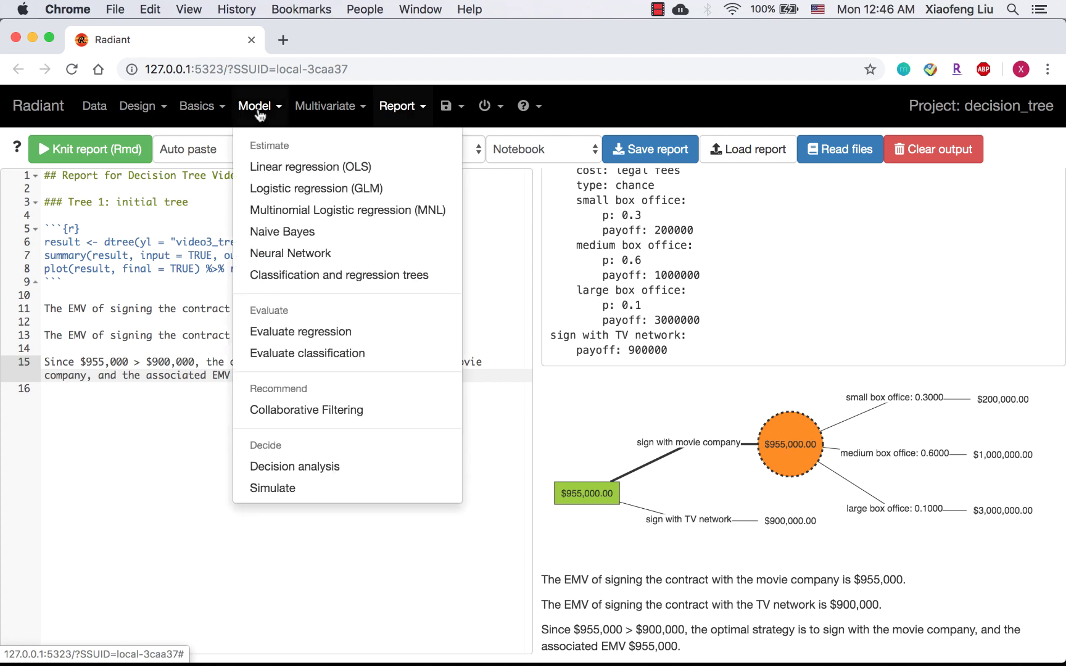
{"action": "left_click", "coordinate": [287, 467]}
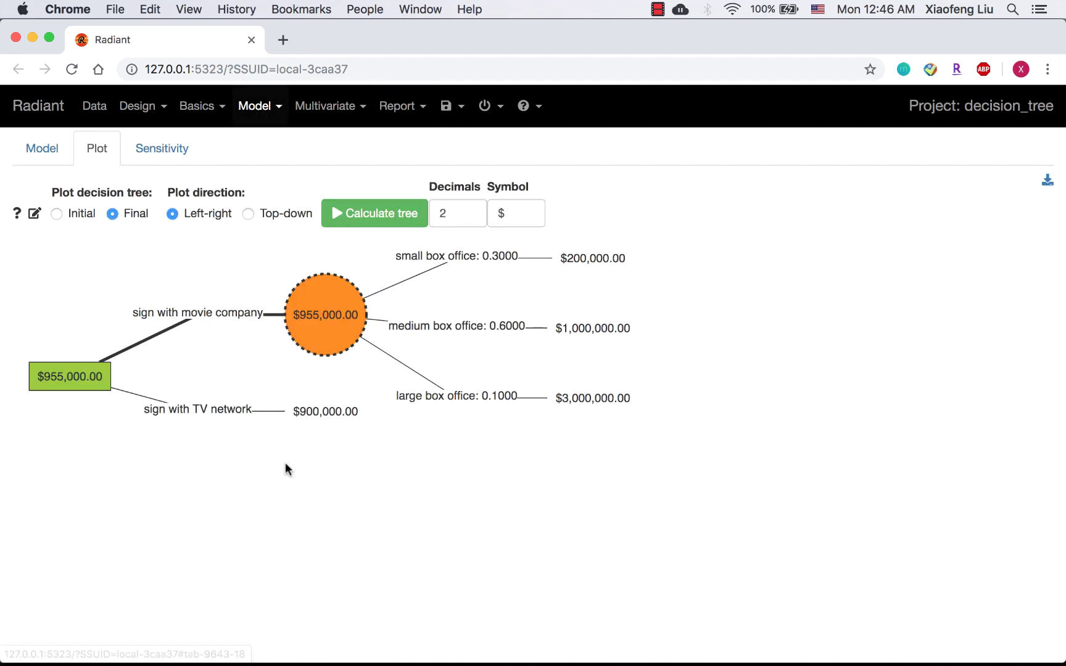
{"action": "left_click", "coordinate": [52, 152]}
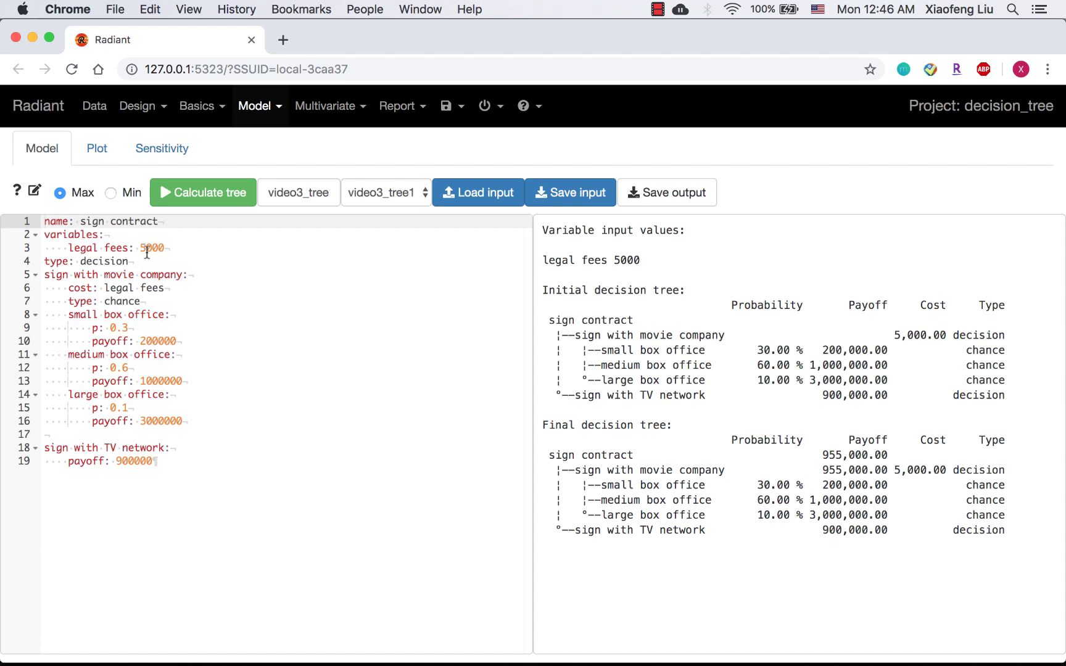
{"action": "double_click", "coordinate": [287, 192]}
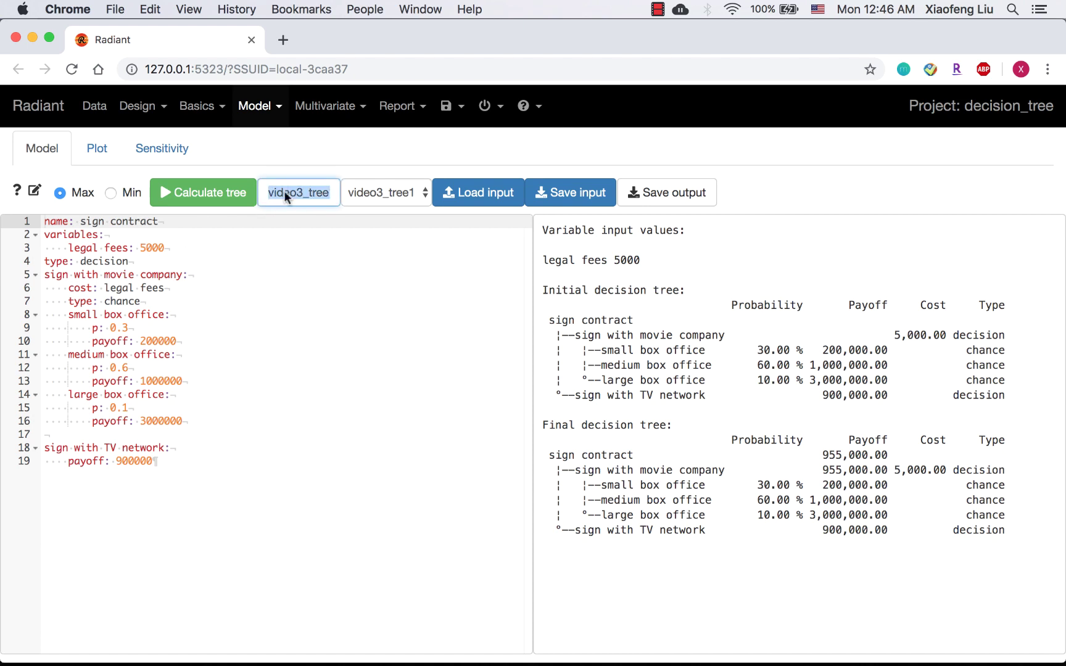
{"action": "left_click", "coordinate": [143, 249]}
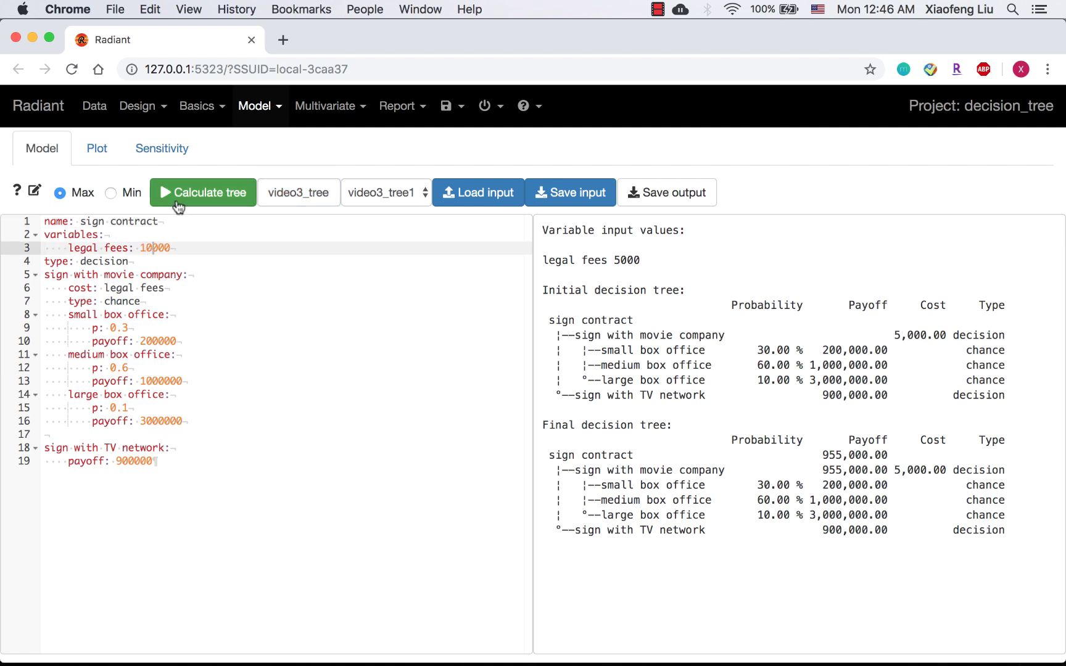
{"action": "left_click", "coordinate": [179, 194]}
{"action": "left_click", "coordinate": [105, 150]}
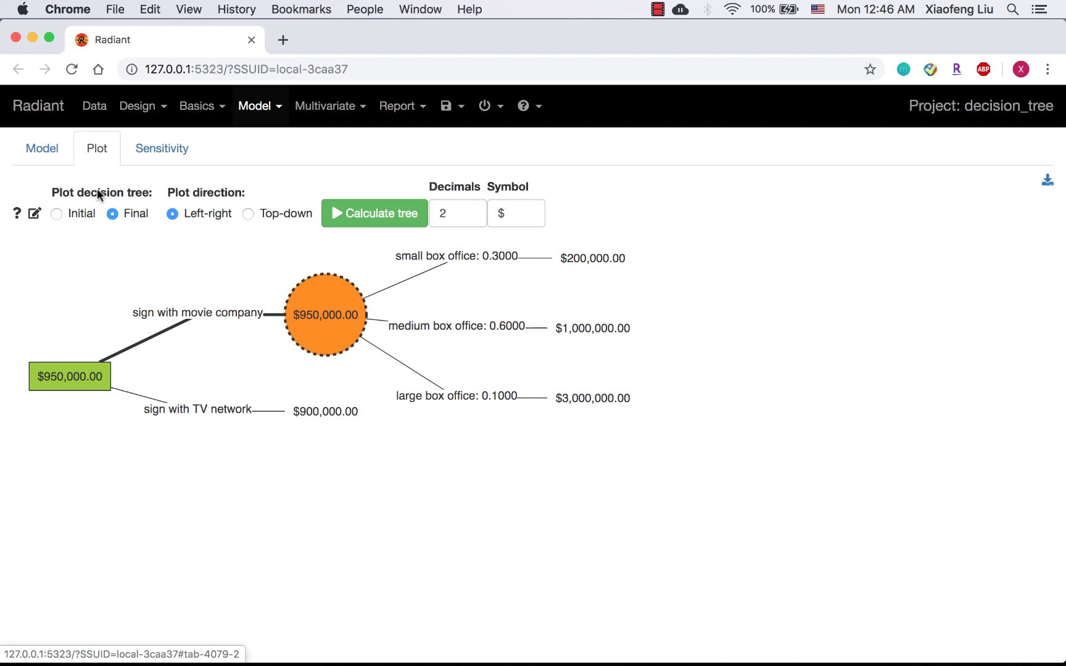
Add the tree code to the report under a '### Tree 2: legal fees are $10,000' heading.
{"action": "left_click", "coordinate": [35, 214]}
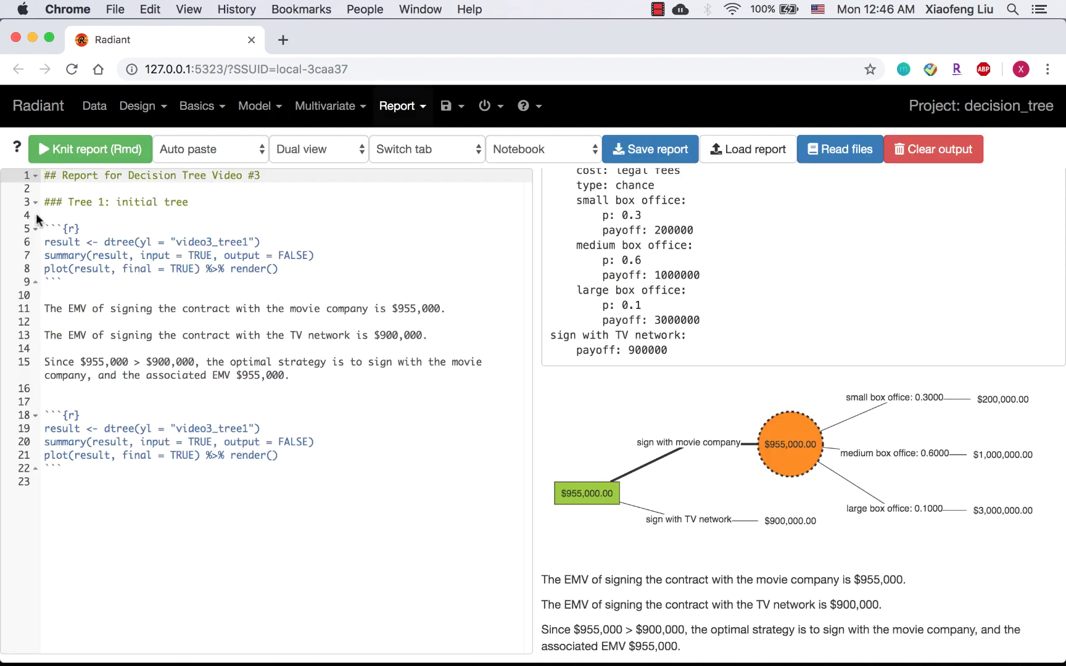
{"action": "left_click", "coordinate": [50, 404]}
{"action": "key", "text": "Return"}
{"action": "key", "text": "Return"}
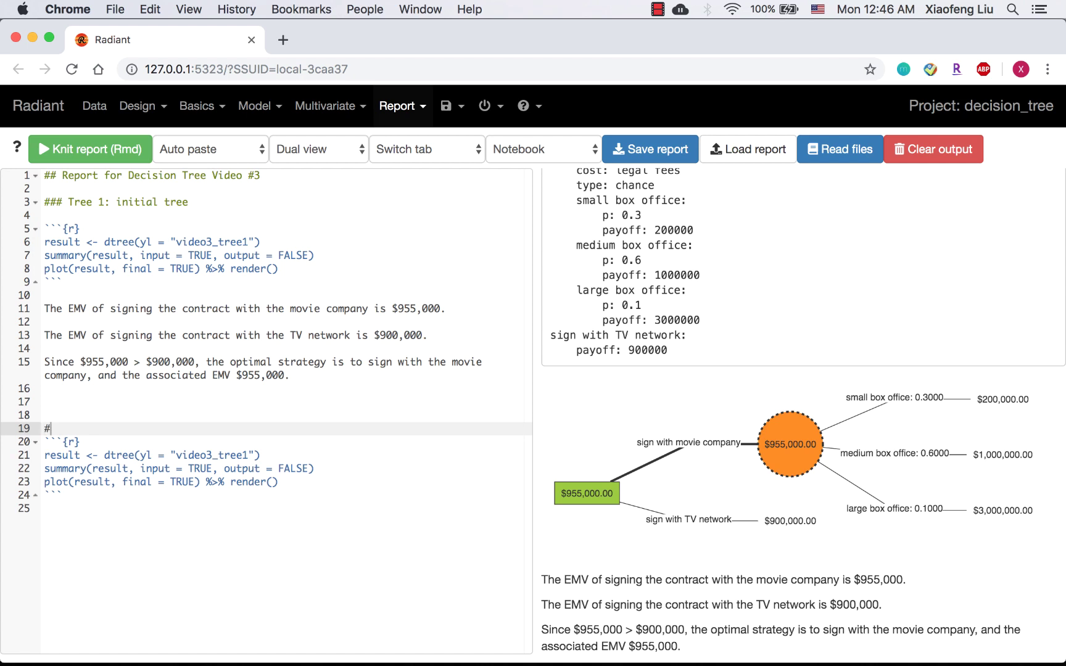
{"action": "type", "text": "### Tree 2: legal fees are $10,000"}
{"action": "key", "text": "Return"}
{"action": "left_click_drag", "start_coordinate": [176, 242], "coordinate": [248, 243]}
{"action": "left_click_drag", "start_coordinate": [176, 468], "coordinate": [247, 469]}
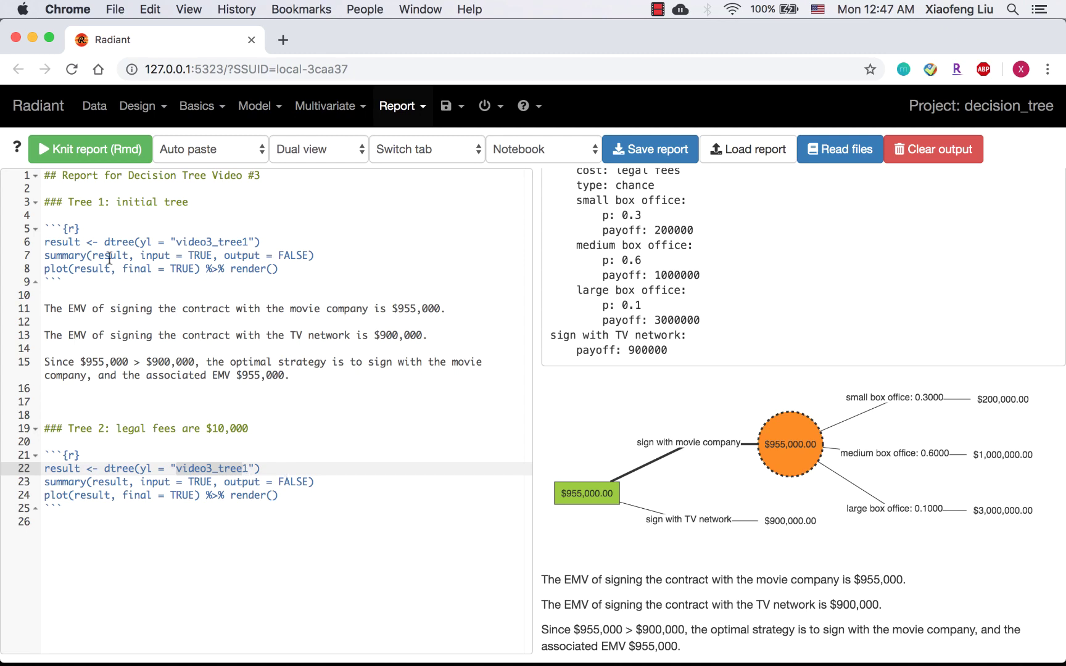
Knit the report and scroll to the Tree 2 output with its $950,000 EMV.
{"action": "left_click", "coordinate": [119, 156]}
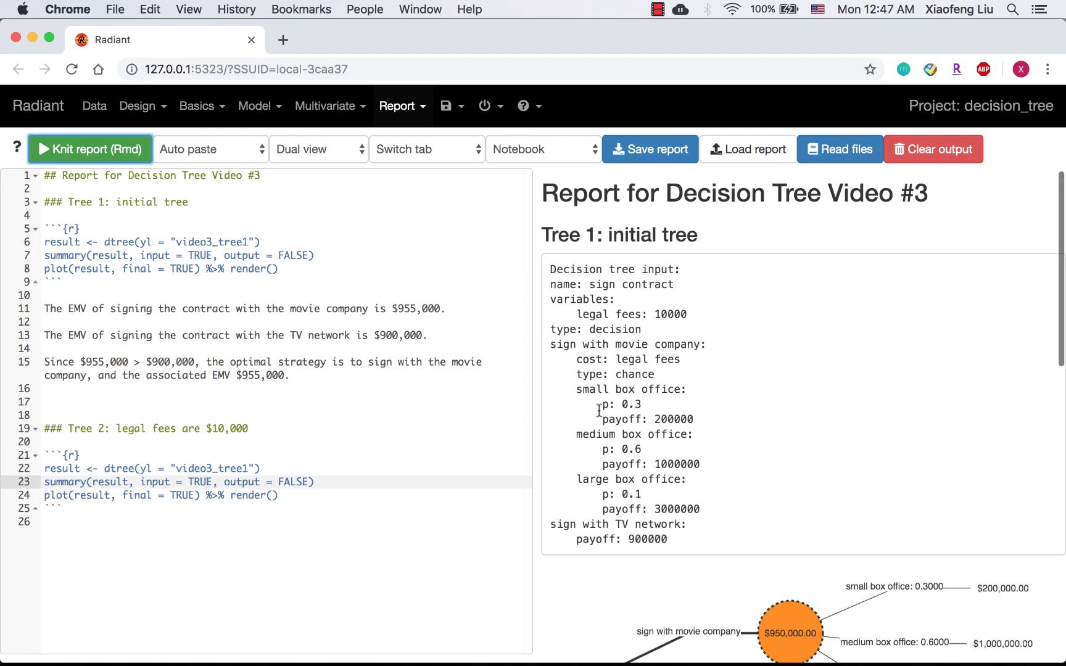
{"action": "scroll", "coordinate": [599, 410], "scroll_direction": "down", "scroll_amount": 10}
{"action": "scroll", "coordinate": [598, 410], "scroll_direction": "down", "scroll_amount": 5}
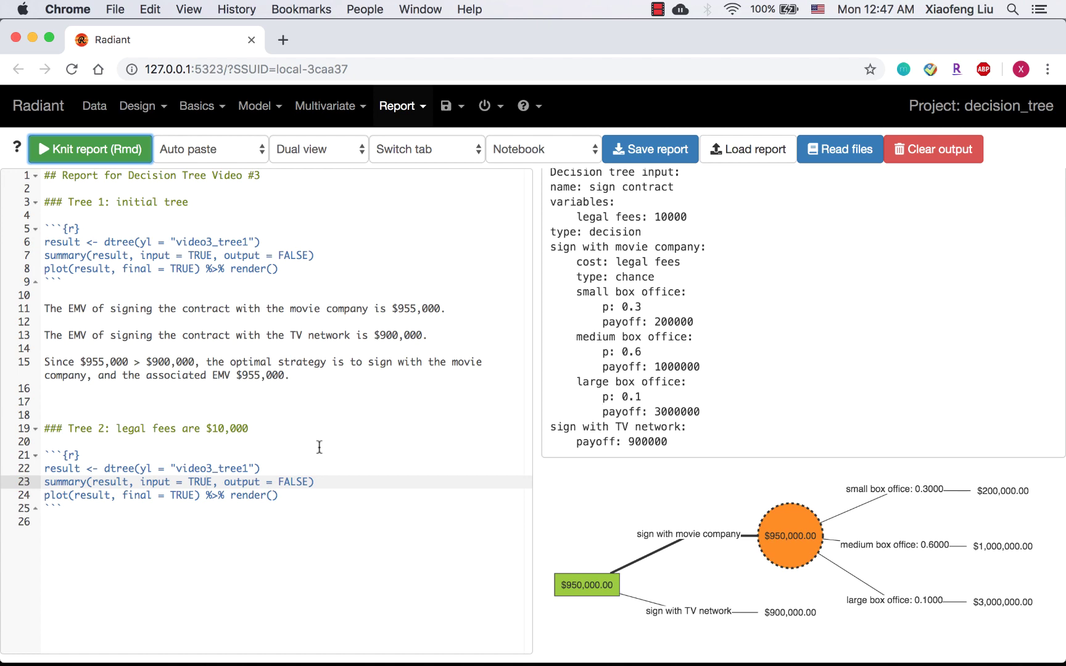
Set the tree's legal fees back to 5000 and recalculate it.
{"action": "left_click", "coordinate": [247, 106]}
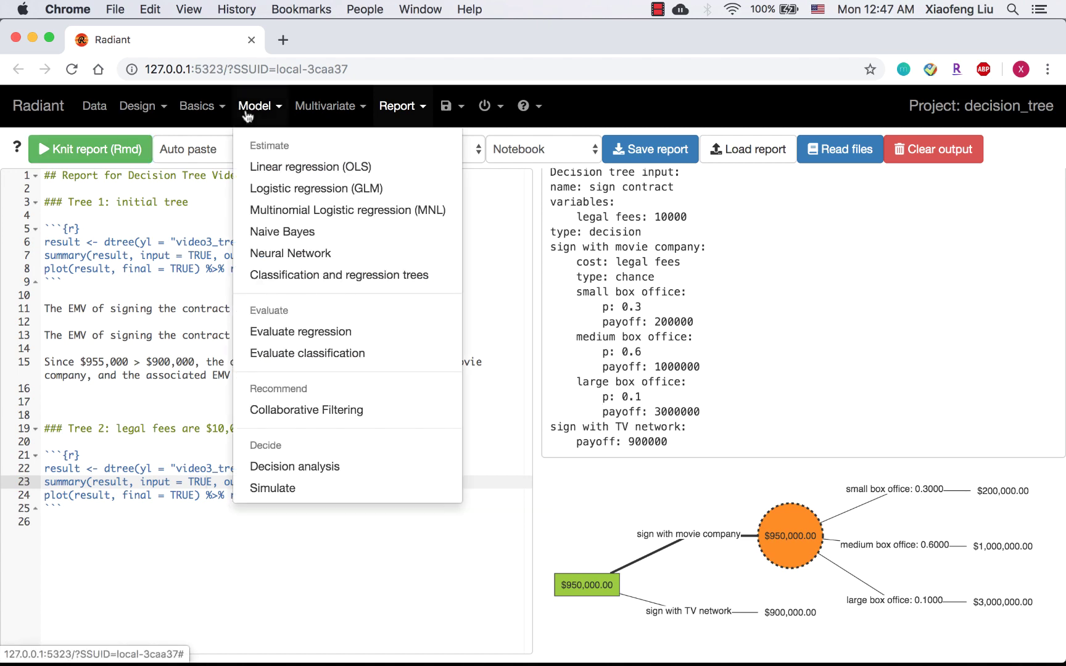
{"action": "left_click", "coordinate": [266, 464]}
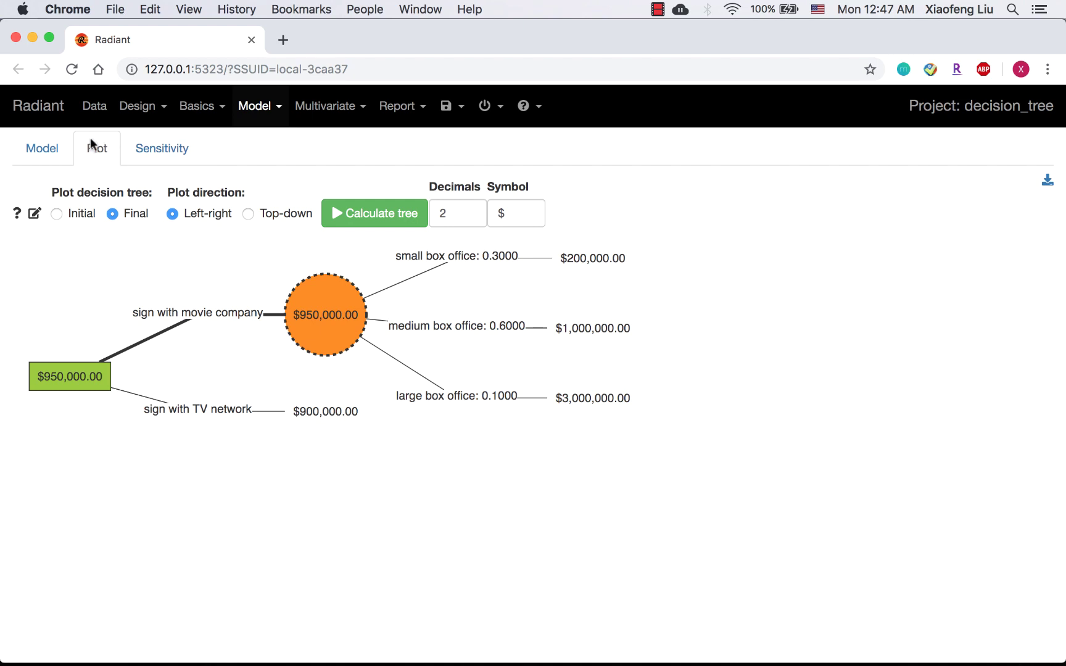
{"action": "left_click", "coordinate": [64, 151]}
{"action": "left_click_drag", "start_coordinate": [140, 248], "coordinate": [152, 248]}
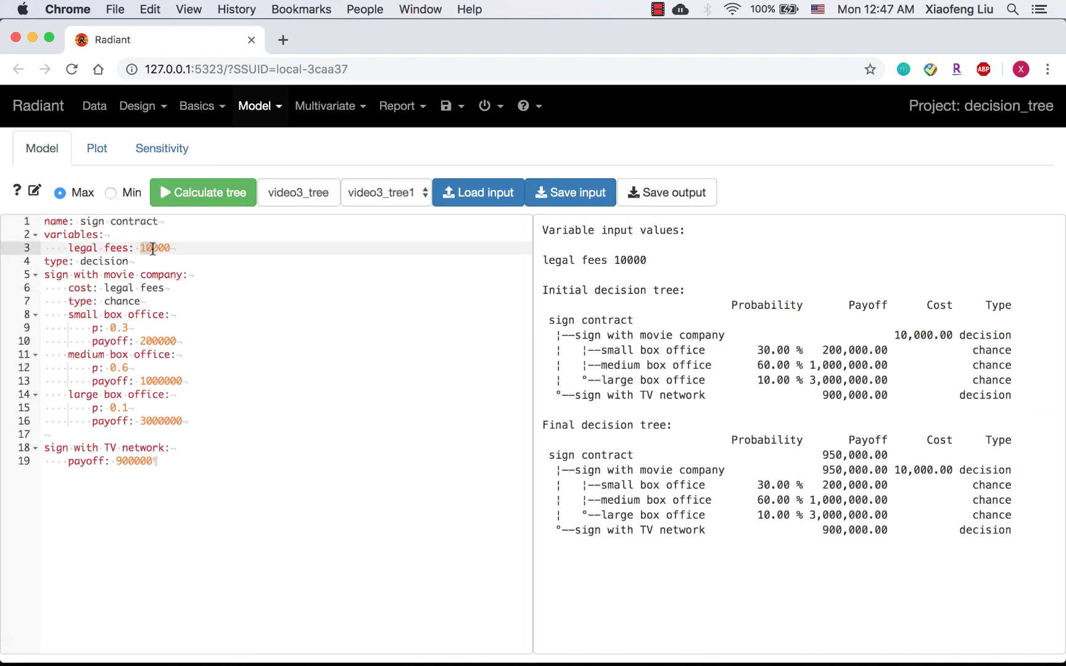
{"action": "type", "text": "5"}
{"action": "left_click", "coordinate": [177, 196]}
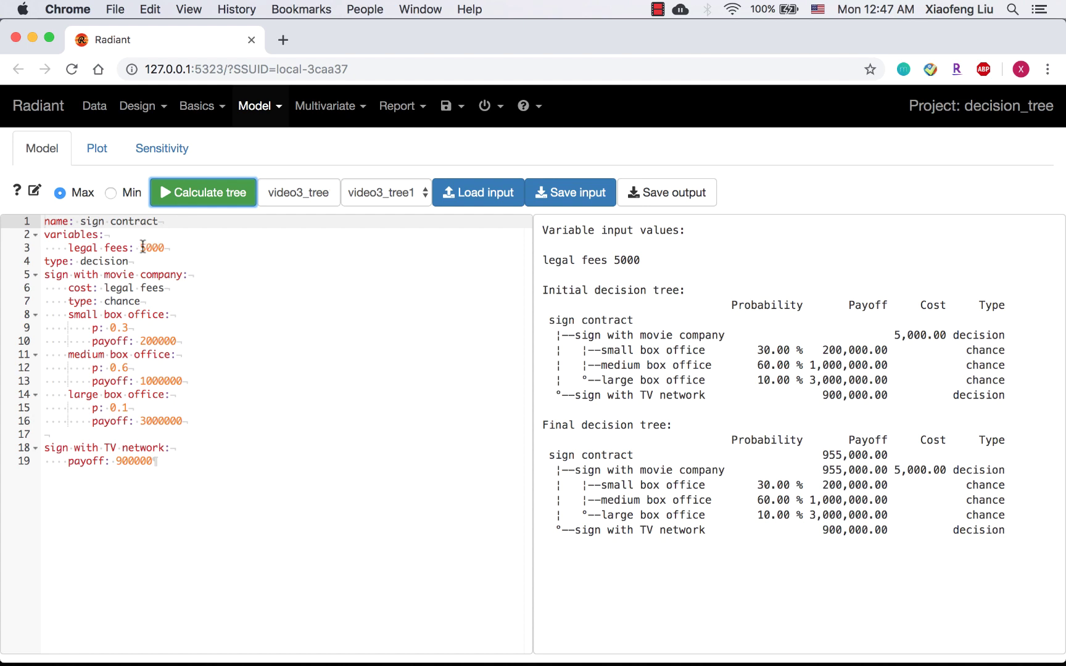
Rename the tree to video3_tree2, set legal fees to 10000, and calculate it.
{"action": "left_click", "coordinate": [290, 195]}
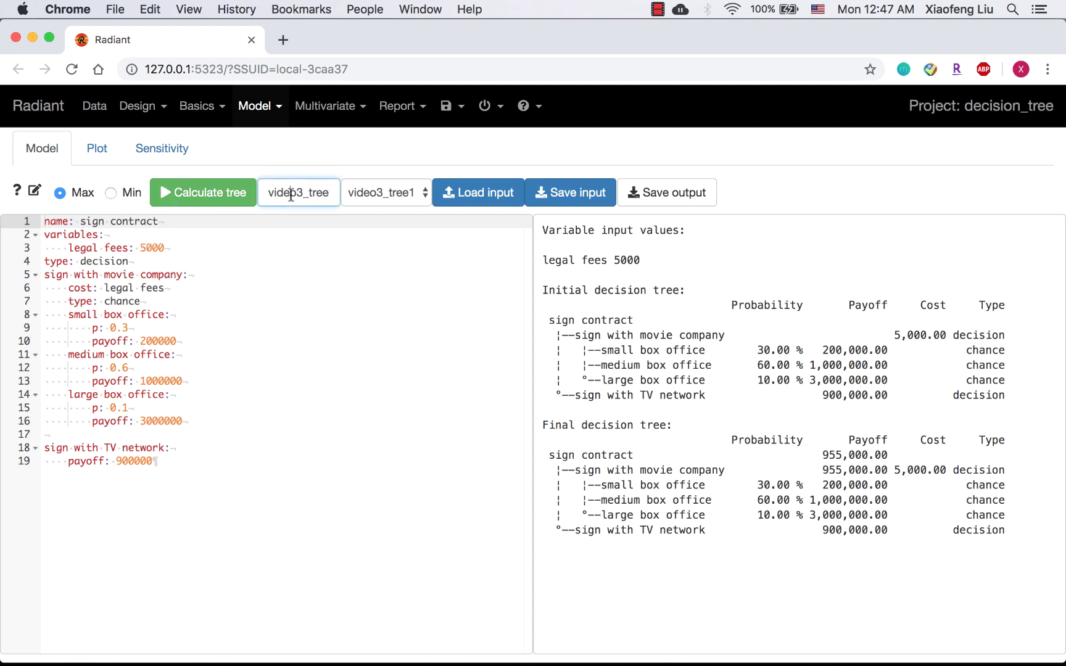
{"action": "double_click", "coordinate": [291, 195]}
{"action": "left_click", "coordinate": [338, 196]}
{"action": "type", "text": "2"}
{"action": "left_click", "coordinate": [147, 247]}
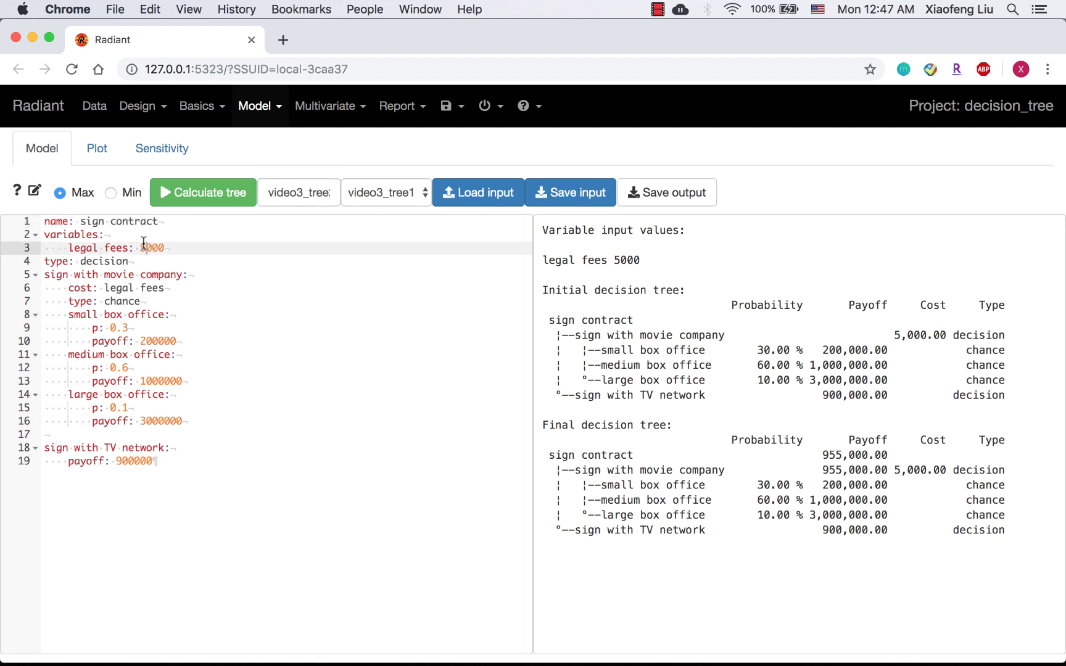
{"action": "key", "text": "BackSpace"}
{"action": "type", "text": "1"}
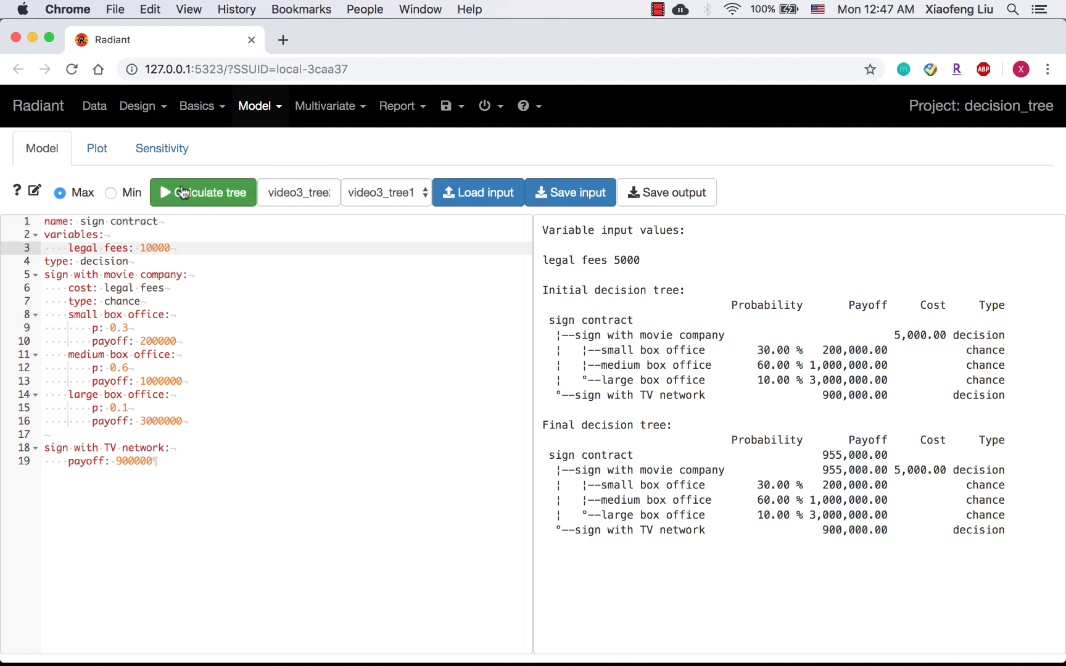
{"action": "left_click", "coordinate": [160, 181]}
Send the video3_tree2 code to the report and delete the old video3_tree1 chunk under Tree 2.
{"action": "left_click", "coordinate": [97, 148]}
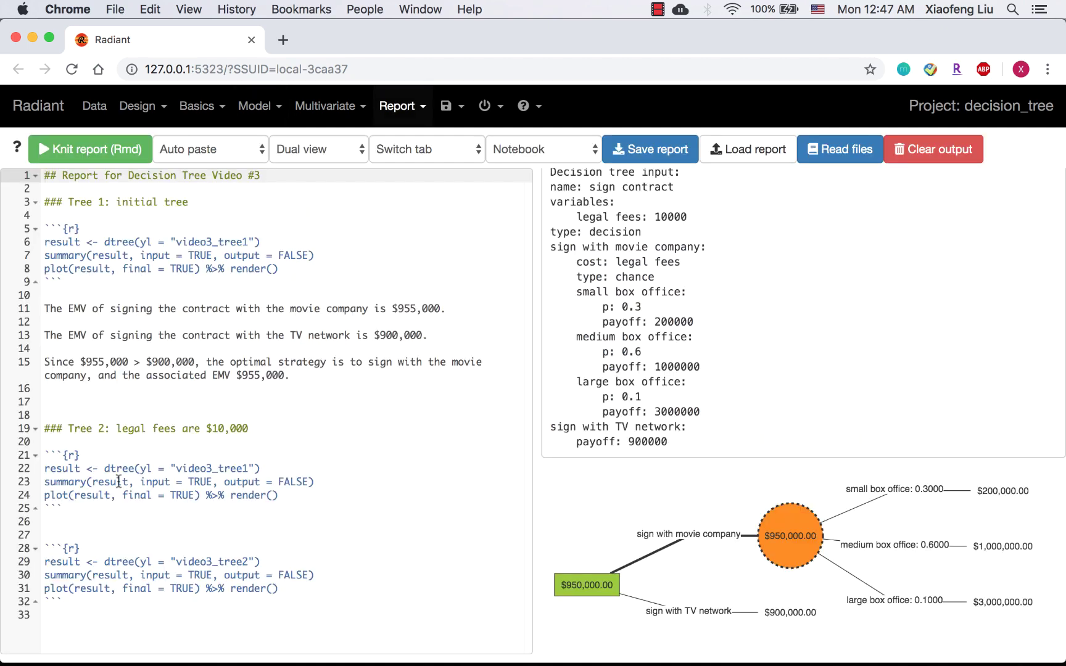
{"action": "left_click_drag", "start_coordinate": [54, 522], "coordinate": [36, 454]}
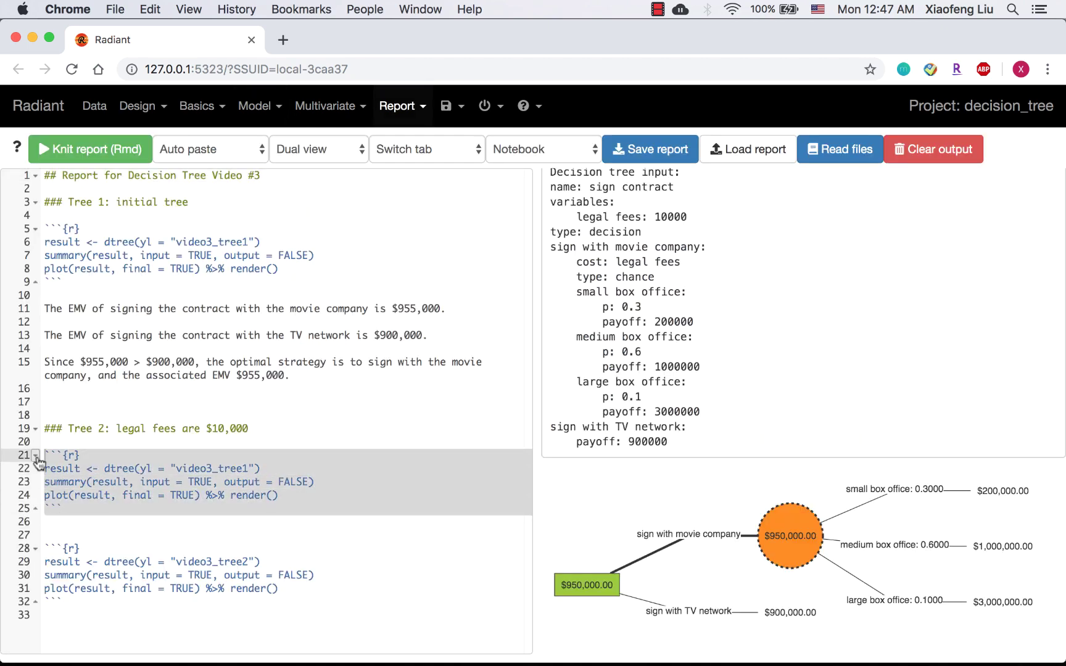
{"action": "key", "text": "BackSpace"}
{"action": "key", "text": "BackSpace"}
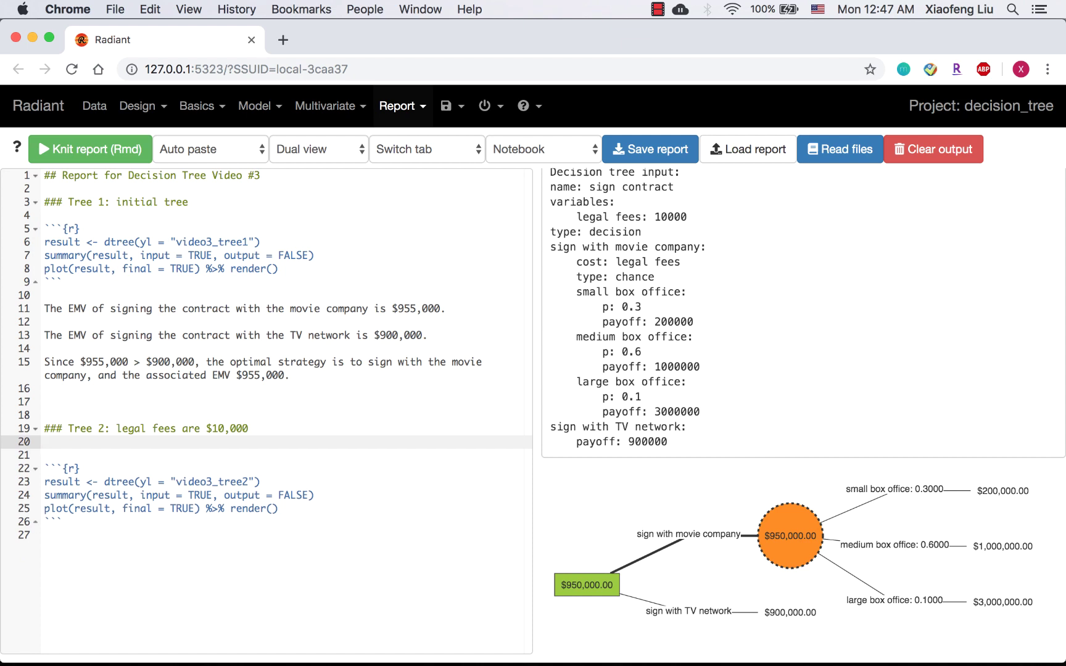
{"action": "key", "text": "Delete"}
Paste the $950,000 movie-company EMV conclusion under Tree 2 and knit the report.
{"action": "left_click_drag", "start_coordinate": [175, 241], "coordinate": [247, 242]}
{"action": "left_click_drag", "start_coordinate": [176, 468], "coordinate": [247, 469]}
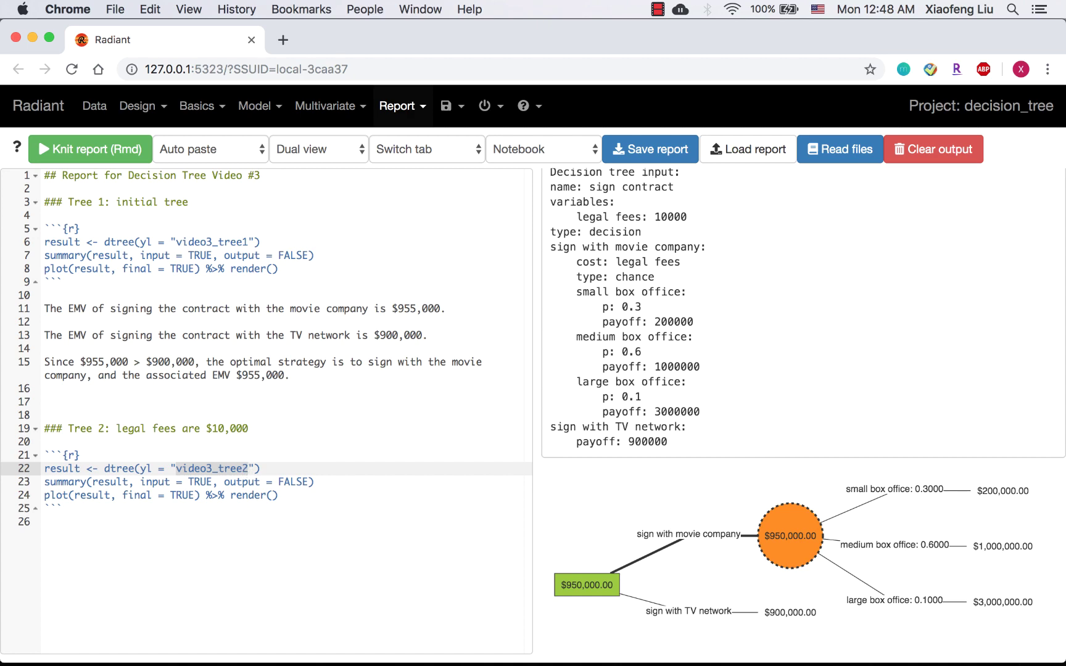
{"action": "key", "text": "super+Down"}
{"action": "type", "text": "After updating the legal fees, the EMV of signing the contract with the movie company is $950,000.  The EMV of signing the contract with the TV network is $900,000.  Since $950,000 > $900,000, the optimal strategy is to sign with the movie company, and the associated EMV $950,000."}
{"action": "key", "text": "super+Return"}
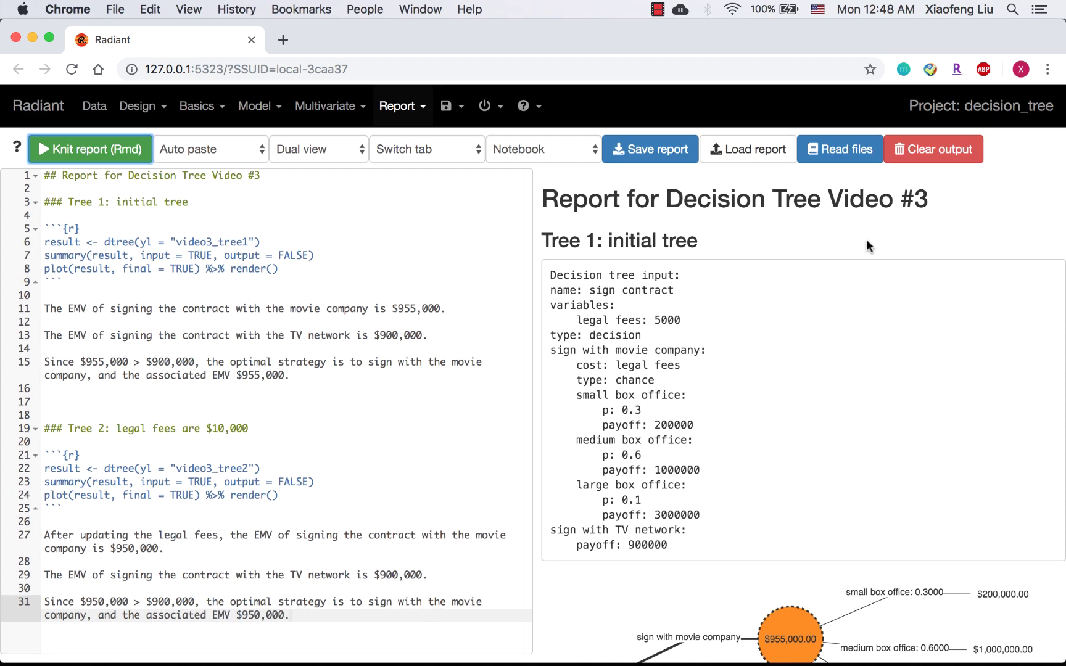
{"action": "scroll", "coordinate": [866, 245], "scroll_direction": "down", "scroll_amount": 6}
{"action": "mouse_move", "coordinate": [788, 463]}
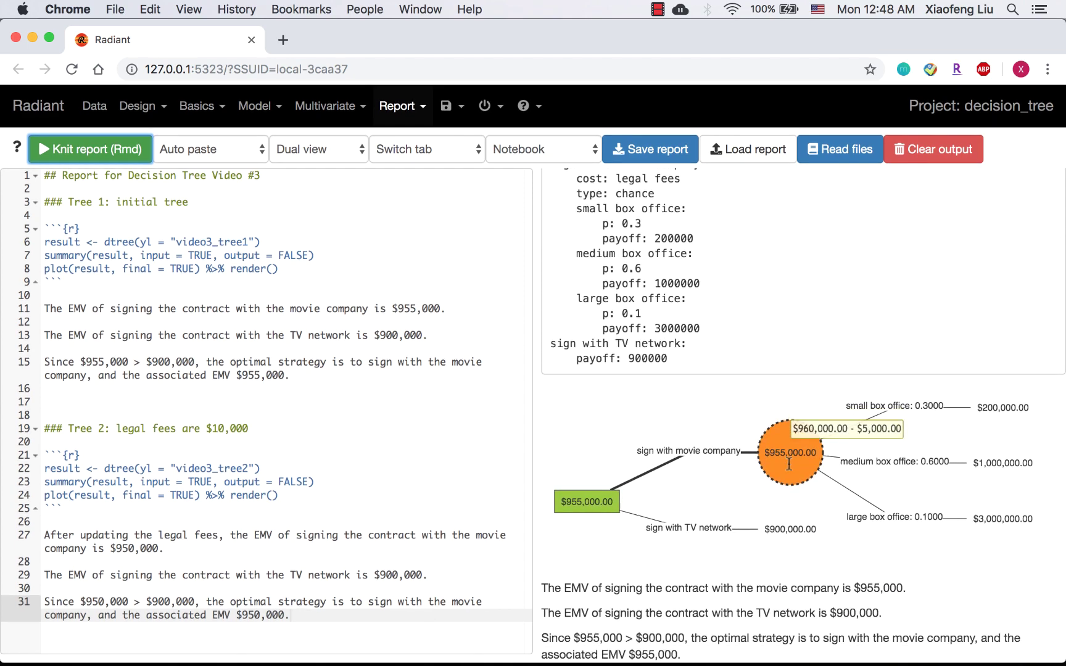
{"action": "scroll", "coordinate": [789, 464], "scroll_direction": "down", "scroll_amount": 10}
{"action": "mouse_move", "coordinate": [779, 589]}
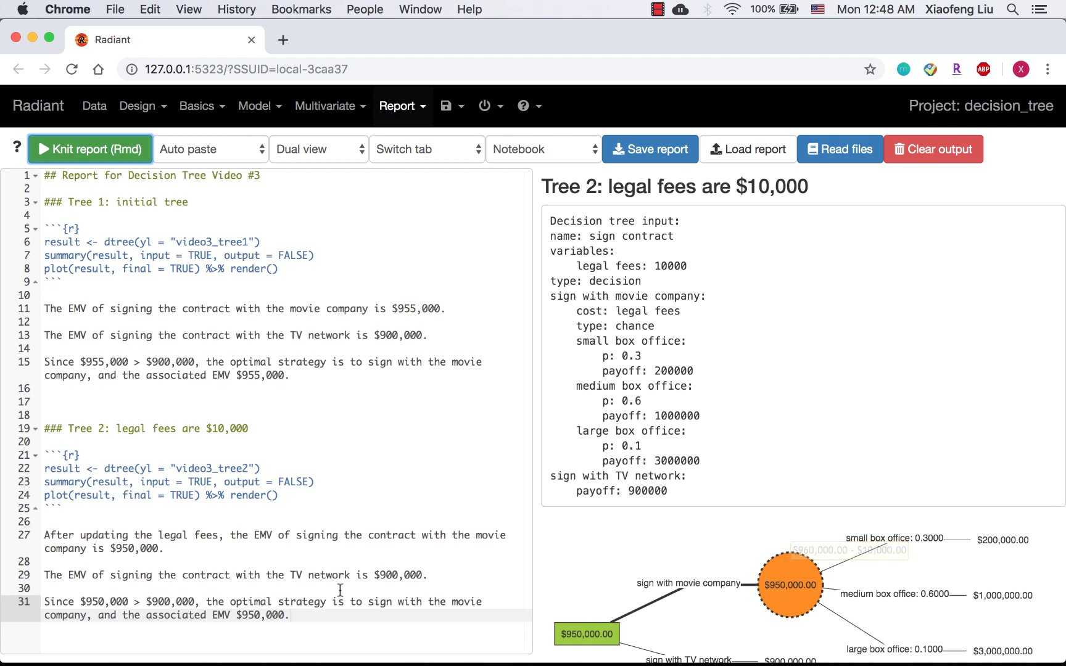
In Decision analysis, rename the tree to video3_tree3.
{"action": "left_click", "coordinate": [251, 106]}
{"action": "left_click", "coordinate": [259, 468]}
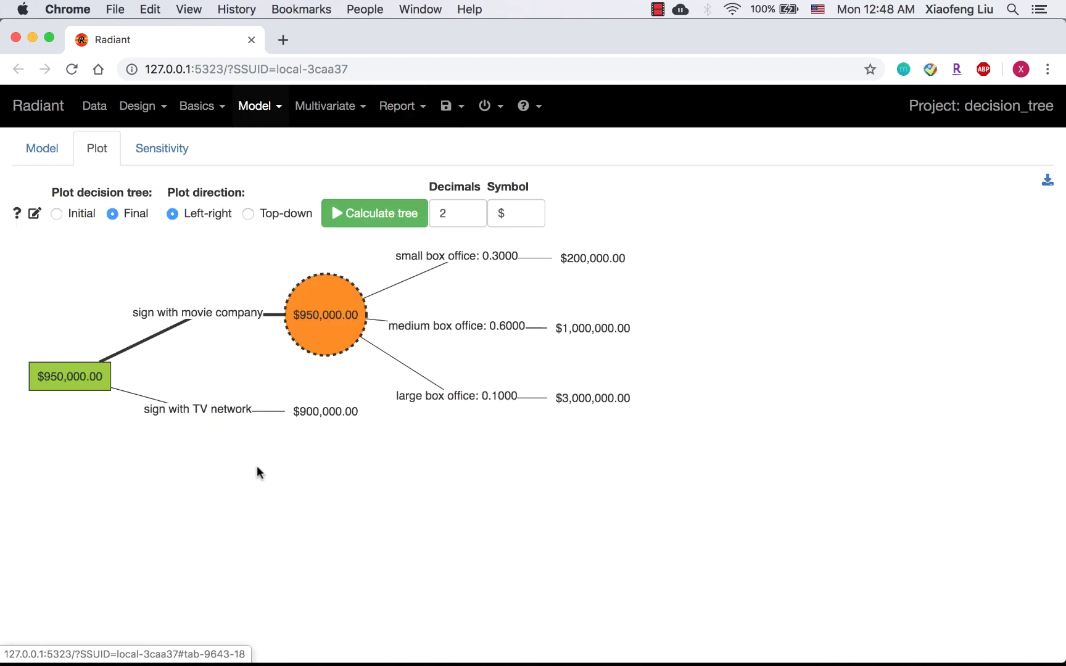
{"action": "left_click", "coordinate": [54, 156]}
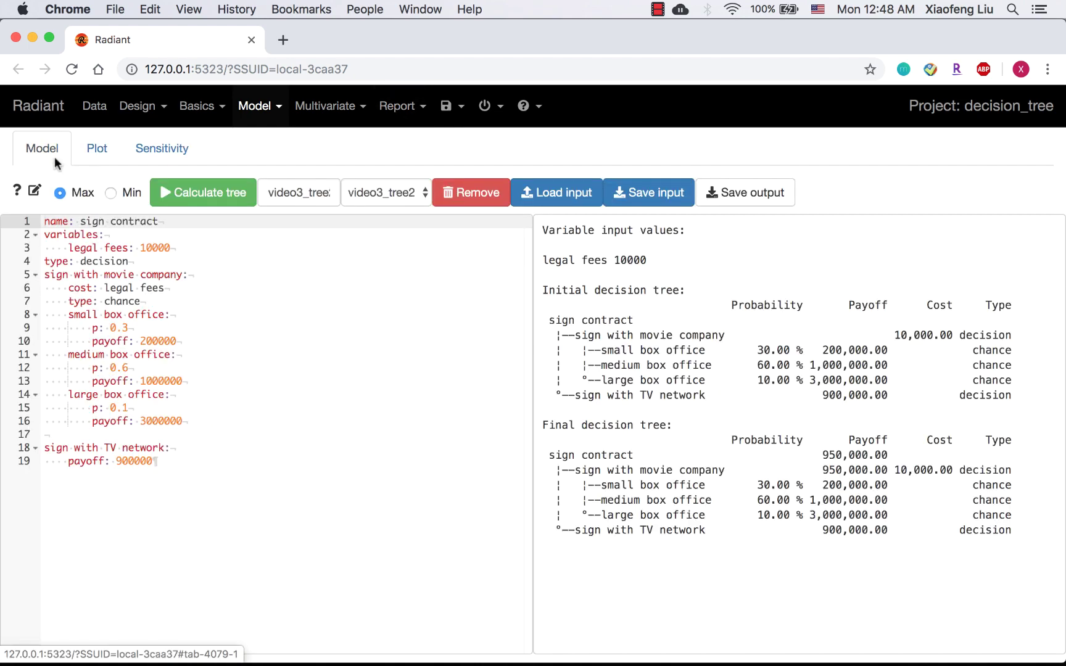
{"action": "left_click", "coordinate": [300, 201]}
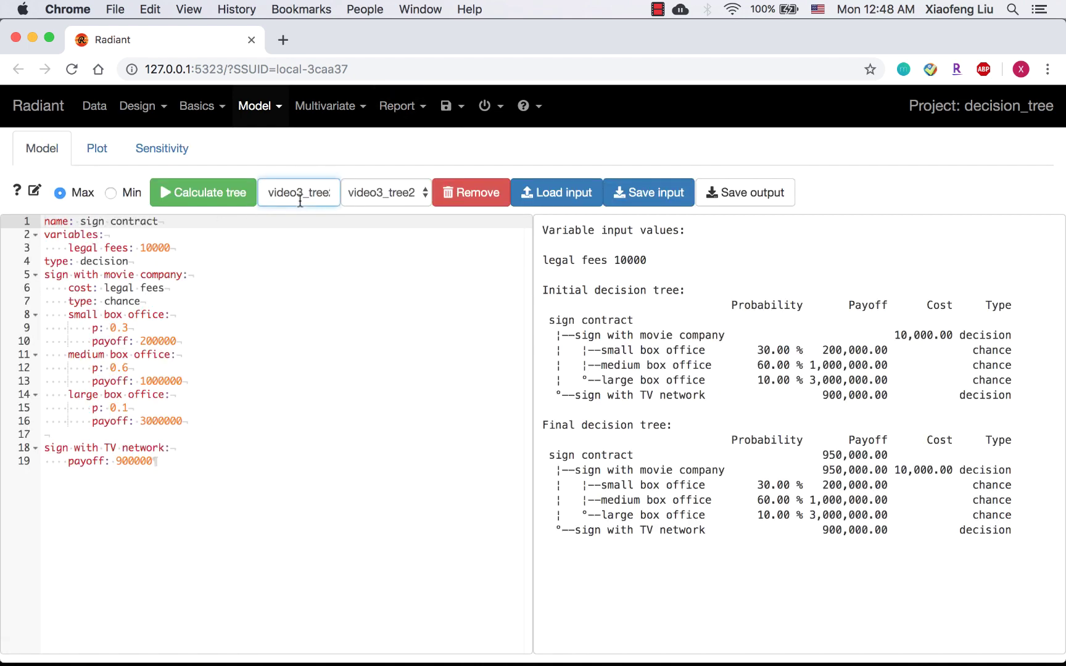
{"action": "left_click", "coordinate": [334, 182]}
{"action": "key", "text": "Right"}
Set legal fees to 5000 and the medium payoff to 800000, then calculate the tree.
{"action": "left_click", "coordinate": [142, 248]}
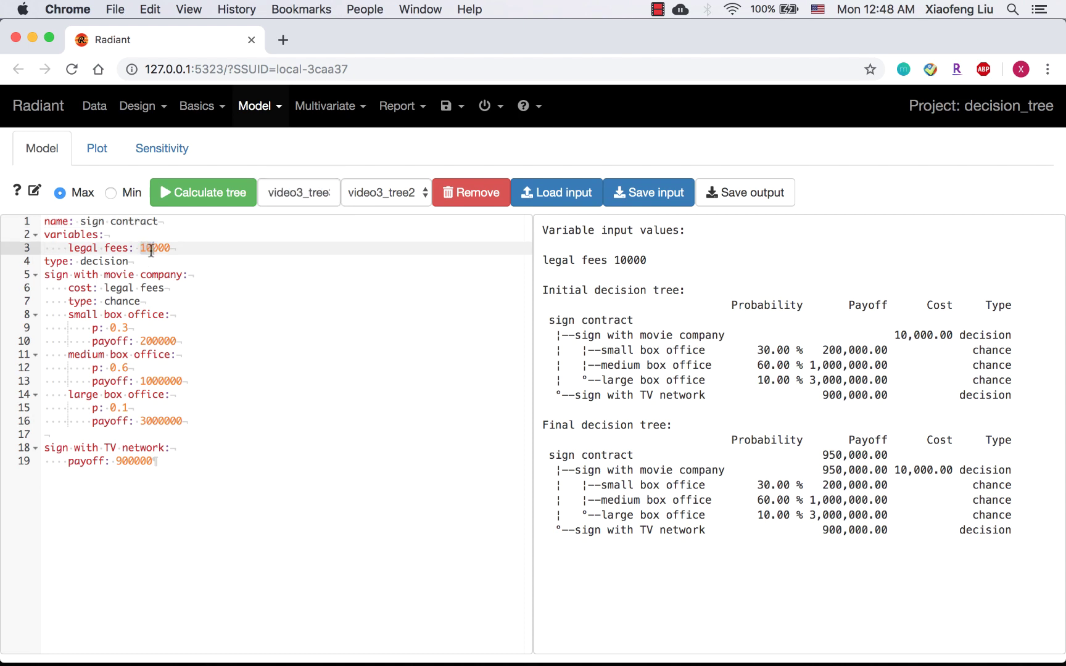
{"action": "double_click", "coordinate": [154, 248]}
{"action": "type", "text": "5000"}
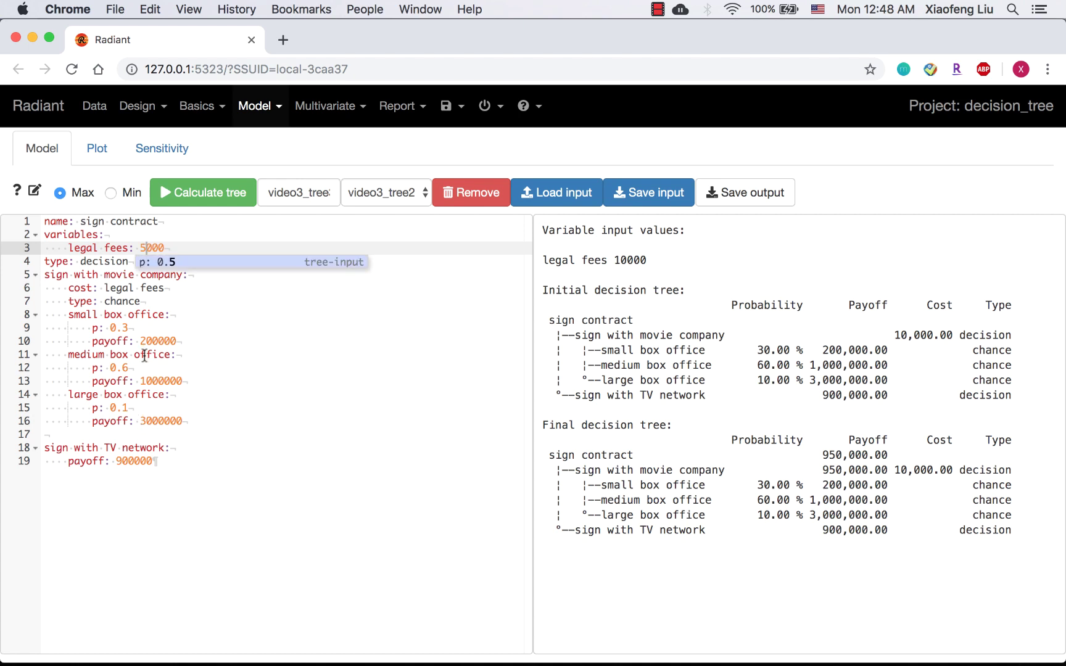
{"action": "key", "text": "Escape"}
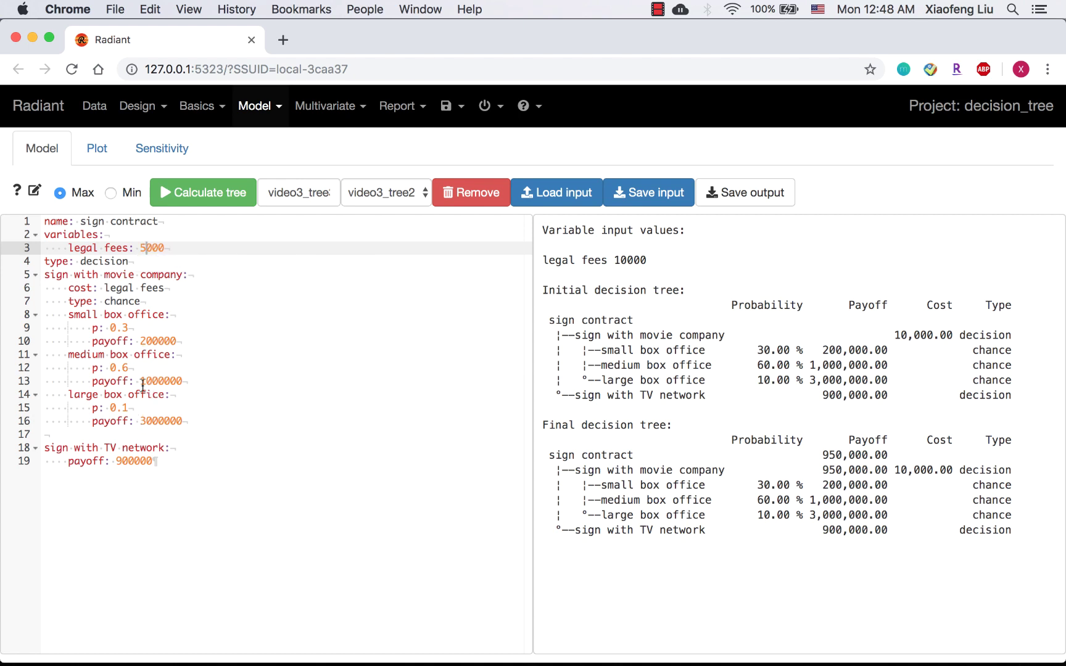
{"action": "left_click_drag", "start_coordinate": [141, 381], "coordinate": [151, 382]}
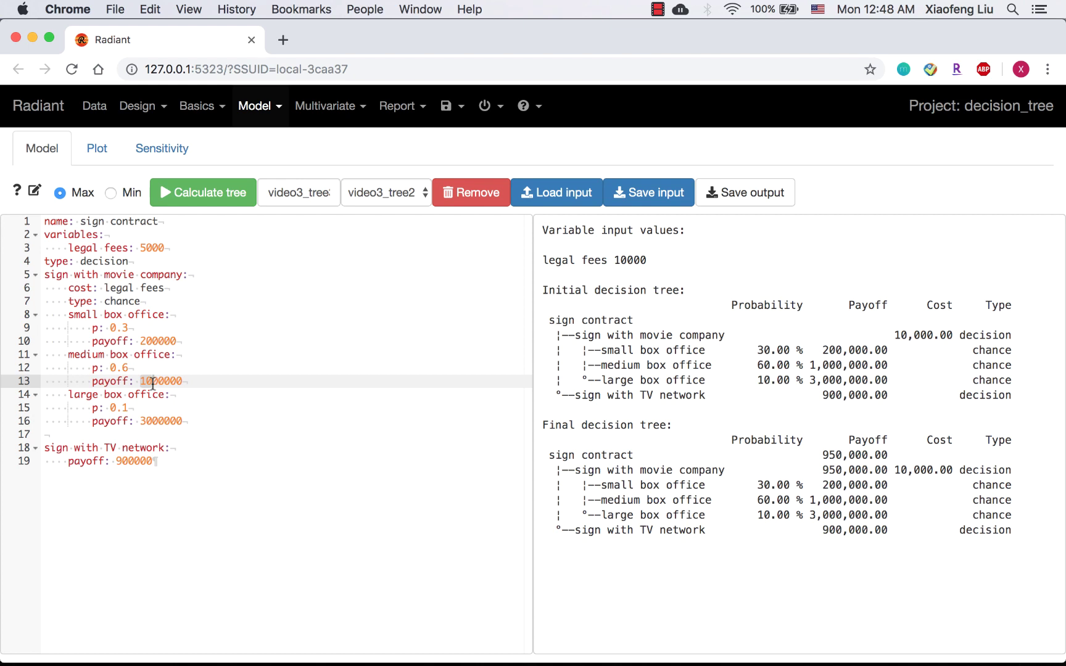
{"action": "type", "text": "8"}
{"action": "left_click", "coordinate": [184, 196]}
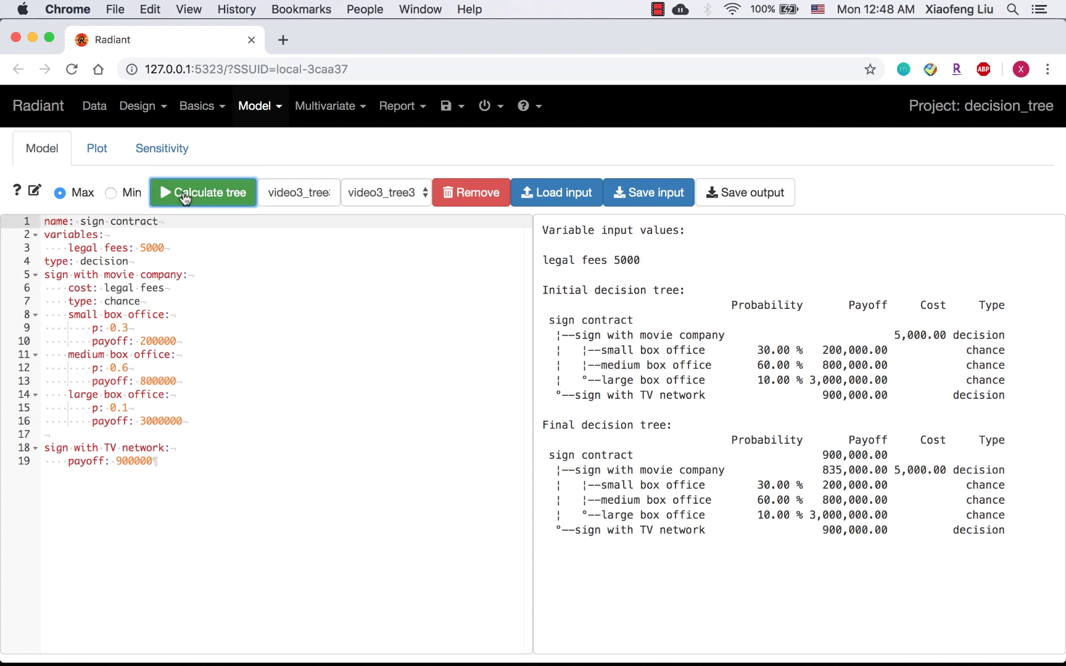
Paste the 'Tree 3: payoff of medium box office is $800,000' heading after the Tree 2 conclusion.
{"action": "left_click", "coordinate": [36, 191]}
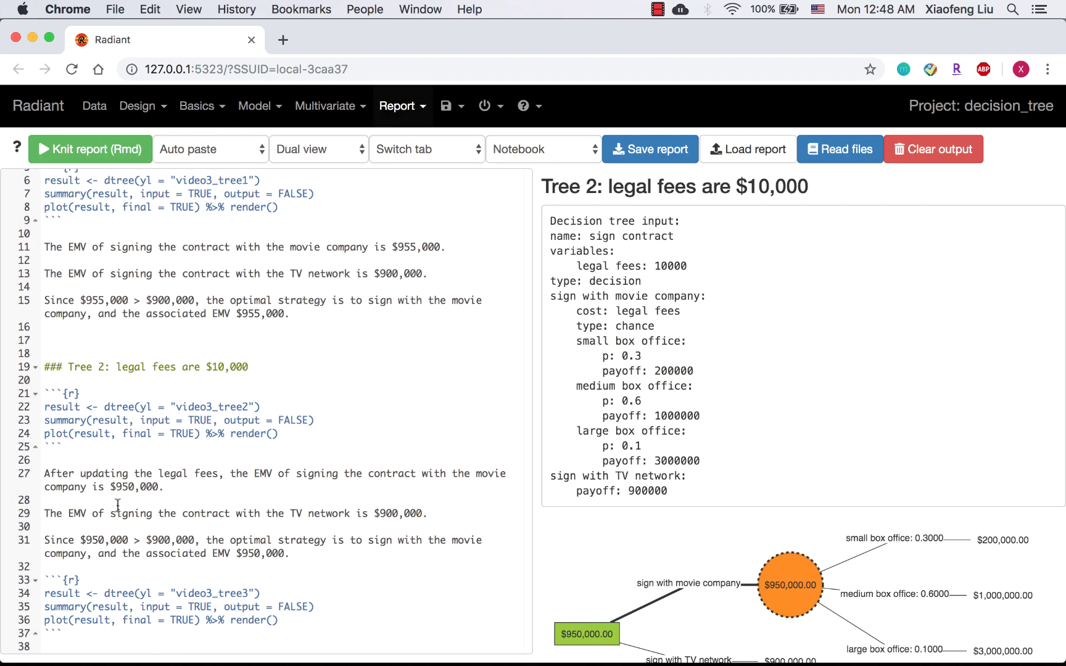
{"action": "left_click", "coordinate": [84, 566]}
{"action": "key", "text": "Return"}
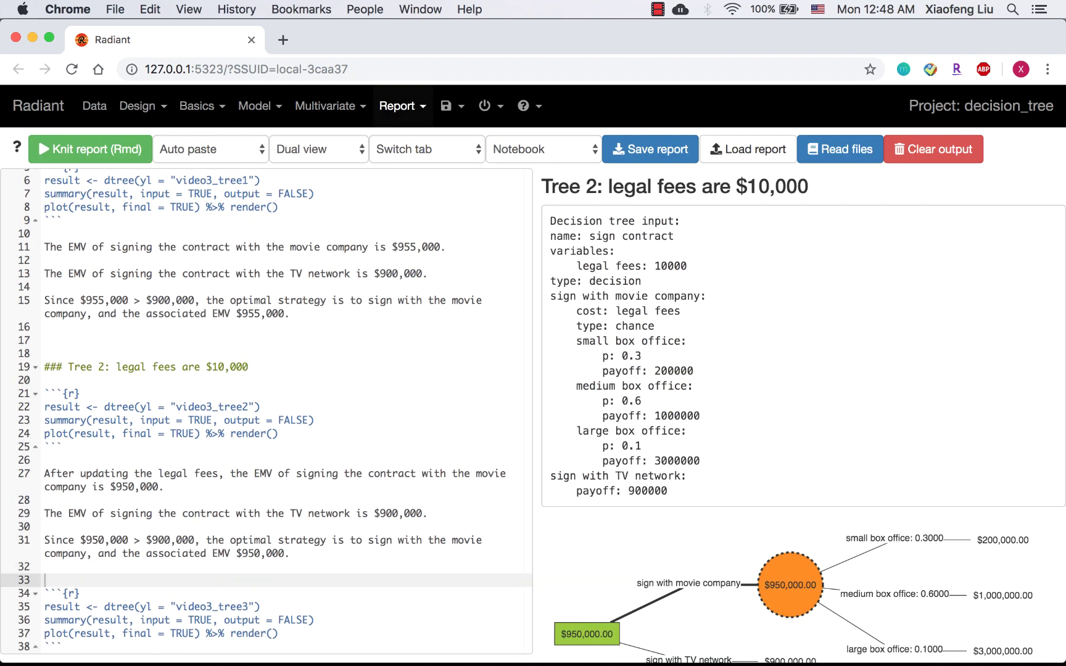
{"action": "key", "text": "Return"}
{"action": "type", "text": "### Tree 3: payoff of medium box office is $800,000"}
{"action": "key", "text": "Return"}
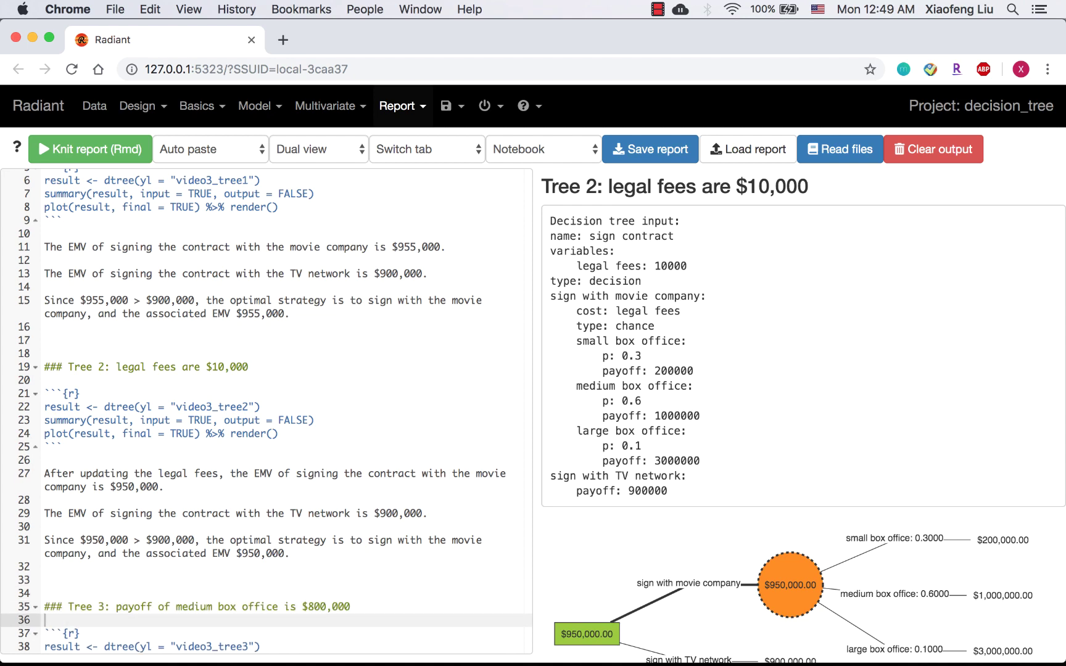
Paste the three Tree 3 EMV paragraphs below the video3_tree3 chunk and knit the report.
{"action": "scroll", "coordinate": [85, 514], "scroll_direction": "down", "scroll_amount": 3}
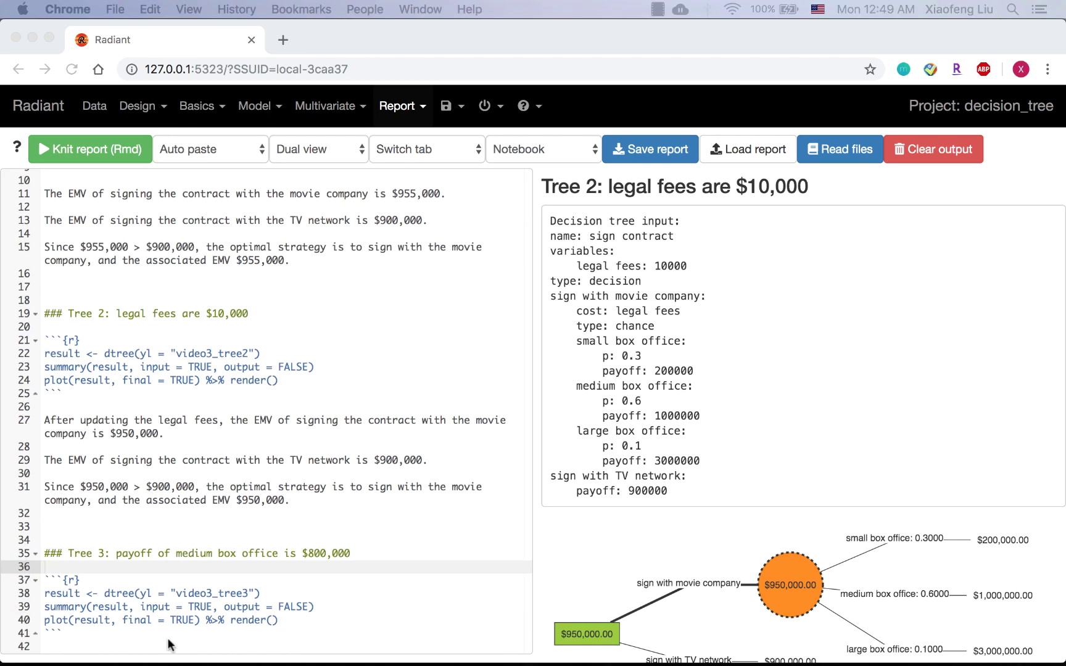
{"action": "left_click", "coordinate": [119, 647]}
{"action": "key", "text": "Return"}
{"action": "type", "text": "If the payoff of medium box office is $800,000, the EMV of signing the contract with the movie company is $835,000.  The EMV of signing the contract with the TV network is $900,000.  Since $835,000 < $900,000, the optimal strategy is to sign with the TV network, and the associated EMV $900,000."}
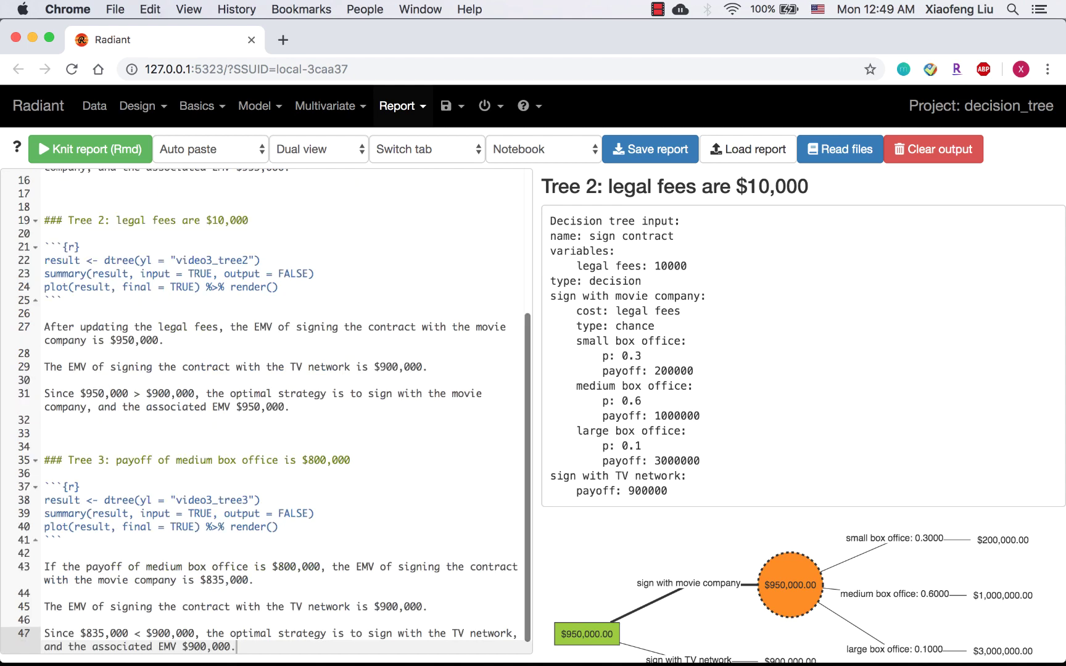
{"action": "left_click", "coordinate": [113, 157]}
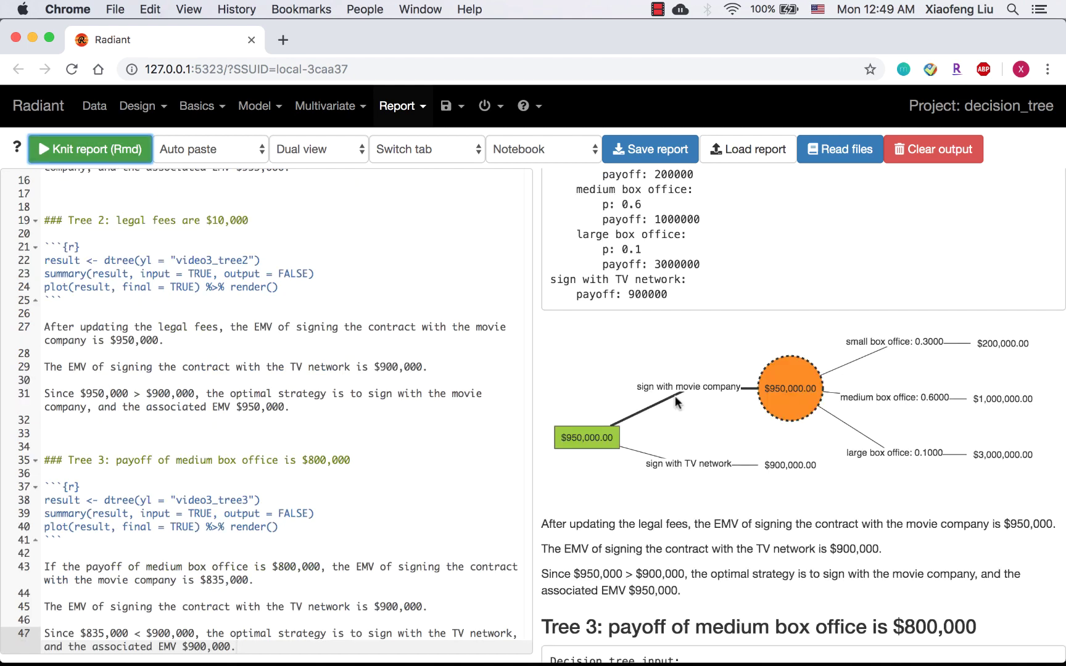
{"action": "scroll", "coordinate": [676, 399], "scroll_direction": "down", "scroll_amount": 1}
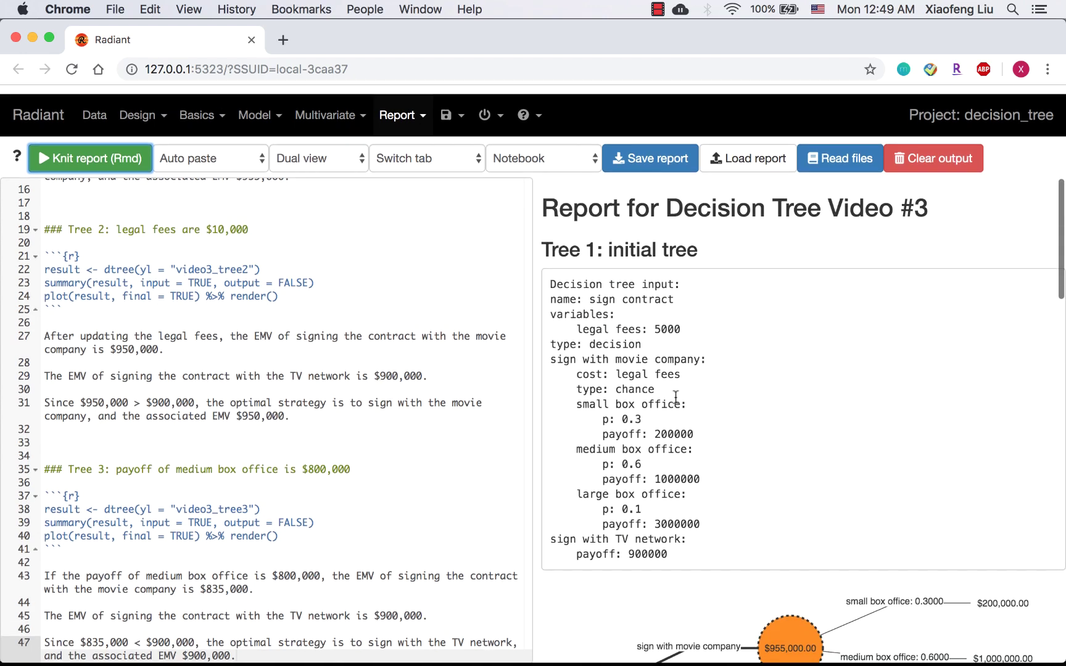
{"action": "scroll", "coordinate": [675, 396], "scroll_direction": "down", "scroll_amount": 2}
{"action": "scroll", "coordinate": [675, 396], "scroll_direction": "down", "scroll_amount": 6}
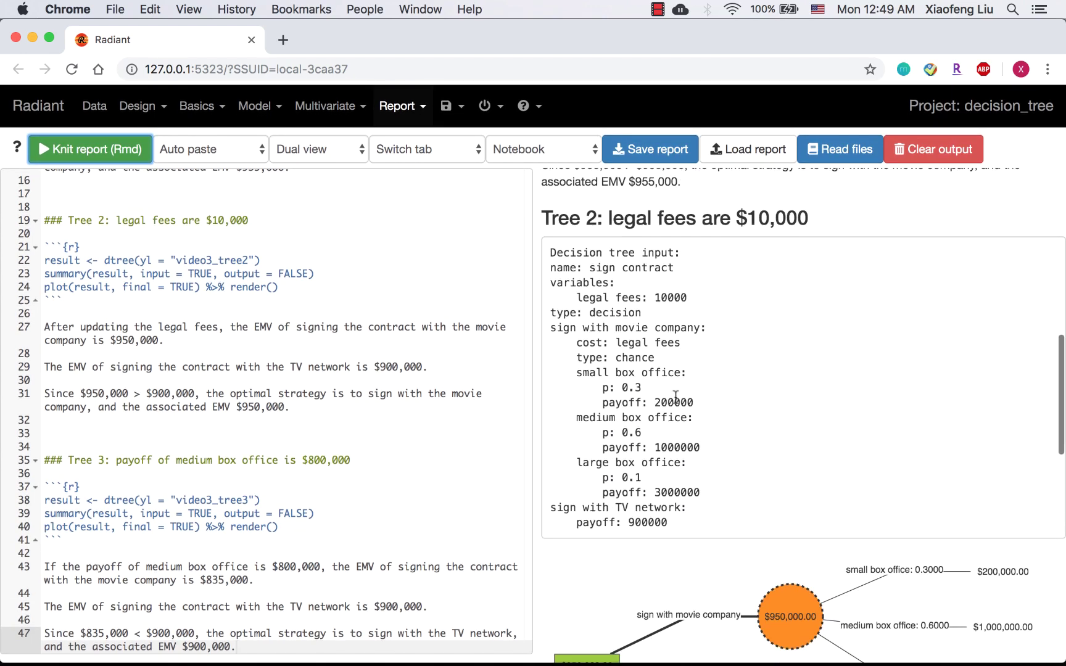
{"action": "scroll", "coordinate": [675, 396], "scroll_direction": "down", "scroll_amount": 15}
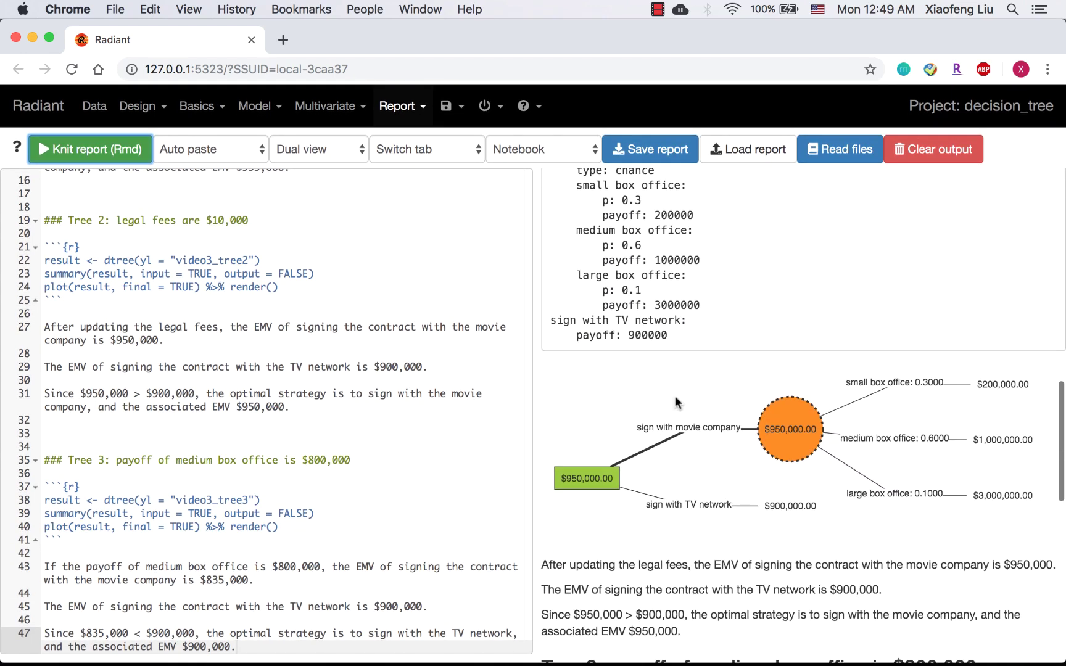
{"action": "scroll", "coordinate": [674, 396], "scroll_direction": "down", "scroll_amount": 3}
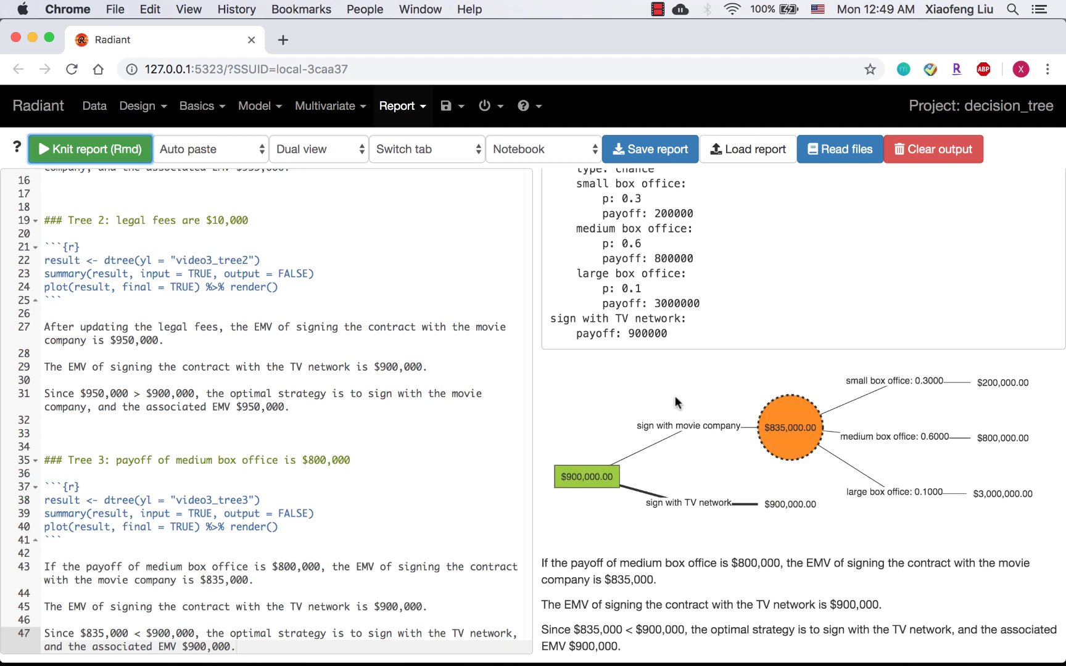
{"action": "scroll", "coordinate": [403, 464], "scroll_direction": "down", "scroll_amount": 1}
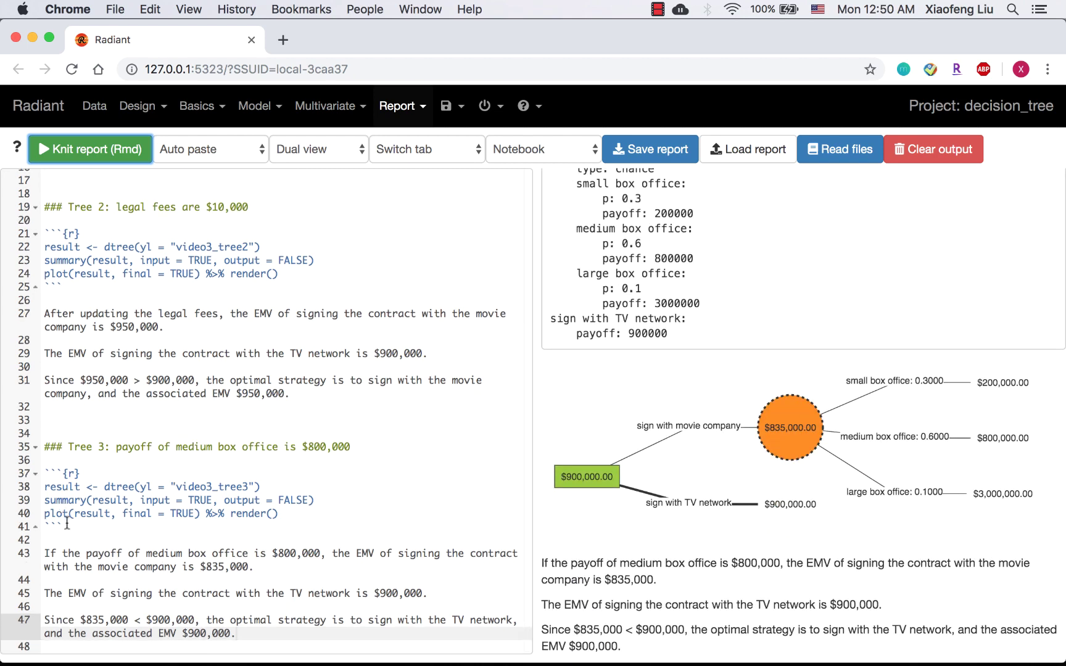
{"action": "left_click_drag", "start_coordinate": [64, 527], "coordinate": [39, 473]}
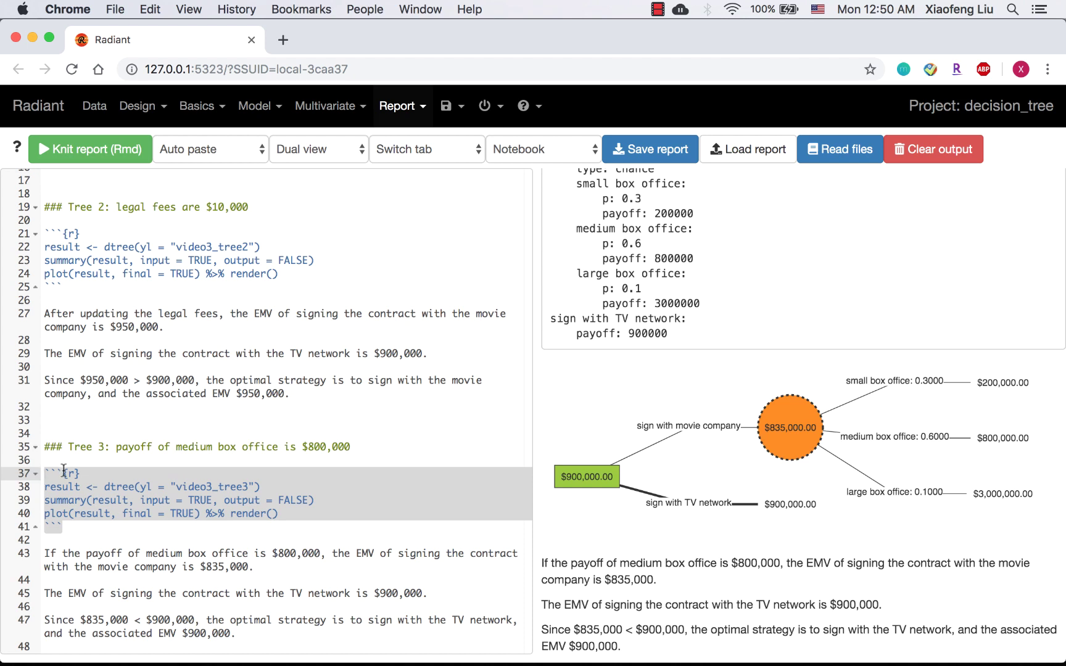
{"action": "left_click", "coordinate": [64, 471]}
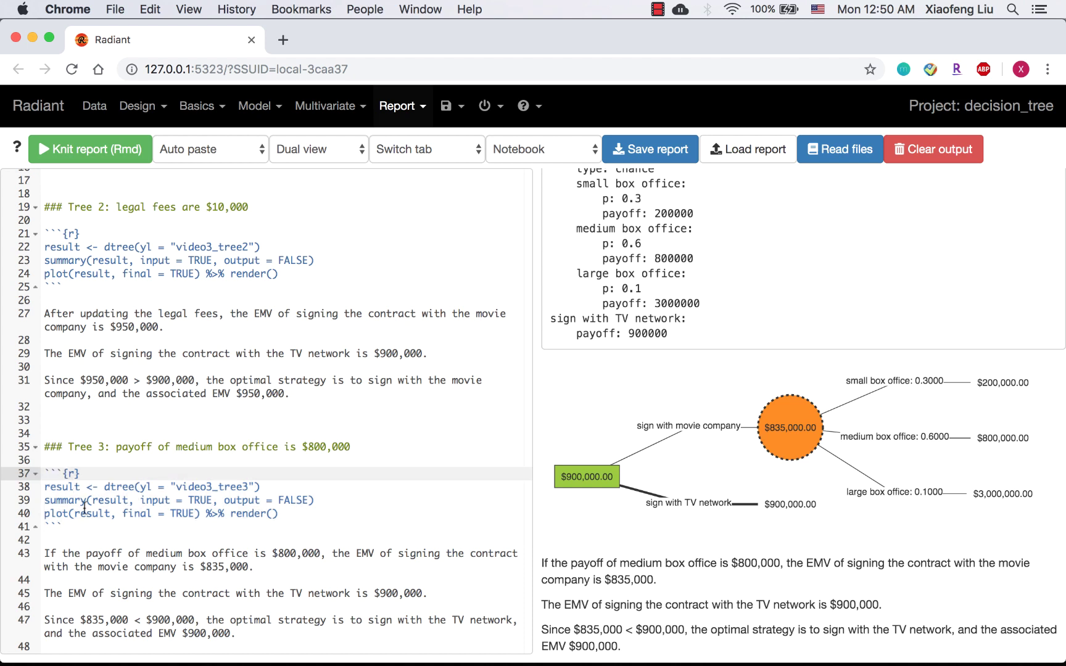
{"action": "key", "text": "Return"}
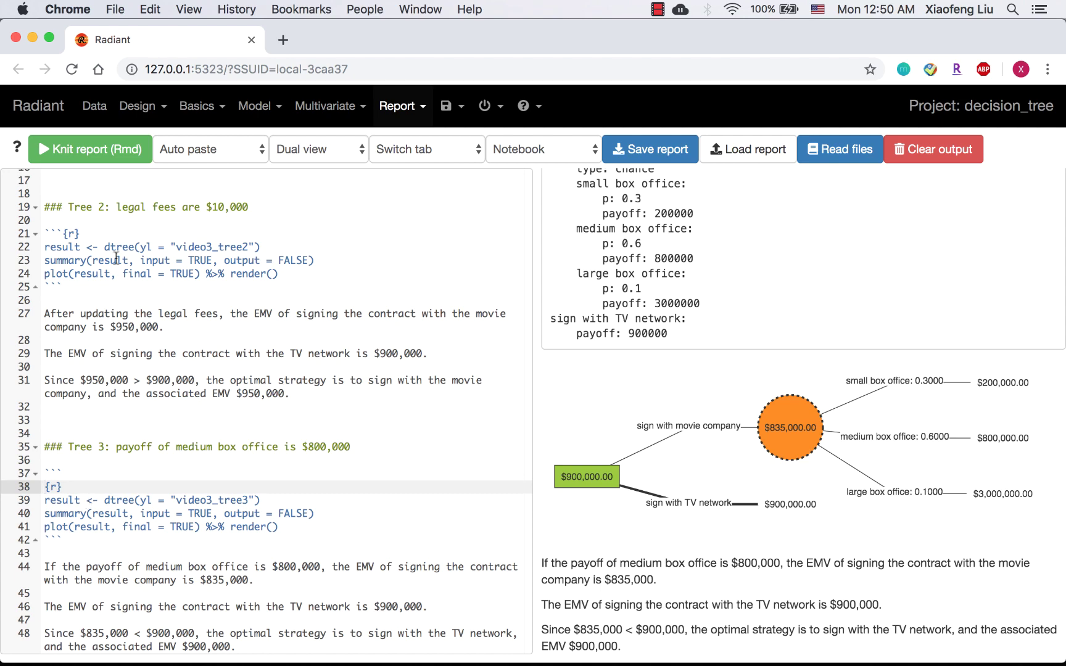
{"action": "left_click", "coordinate": [116, 153]}
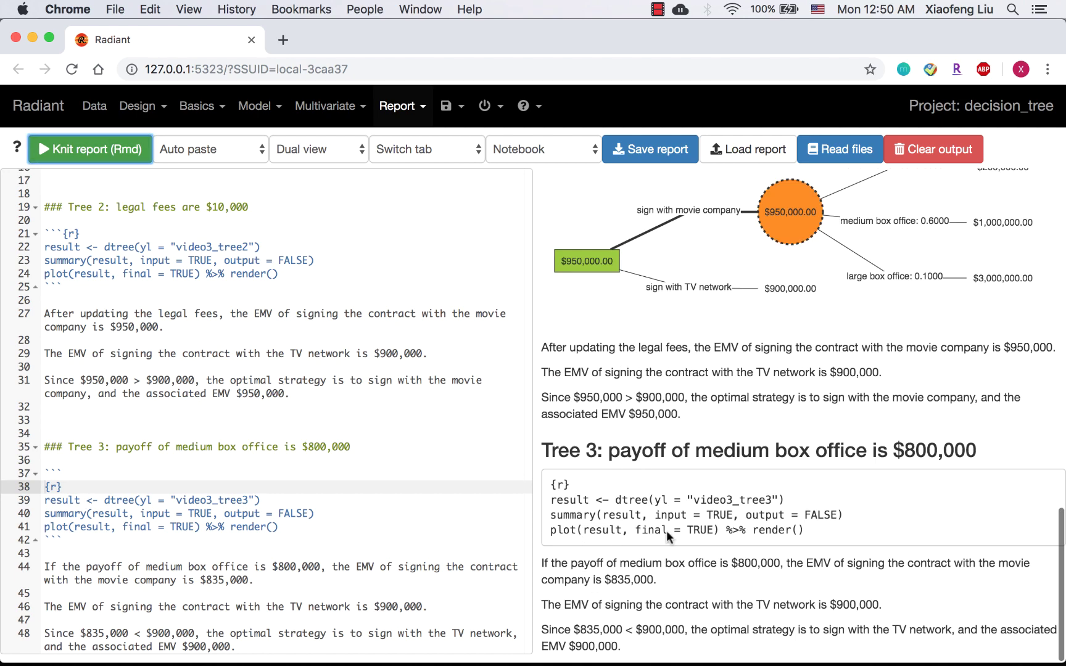
{"action": "left_click", "coordinate": [45, 487]}
{"action": "key", "text": "BackSpace"}
{"action": "left_click", "coordinate": [63, 154]}
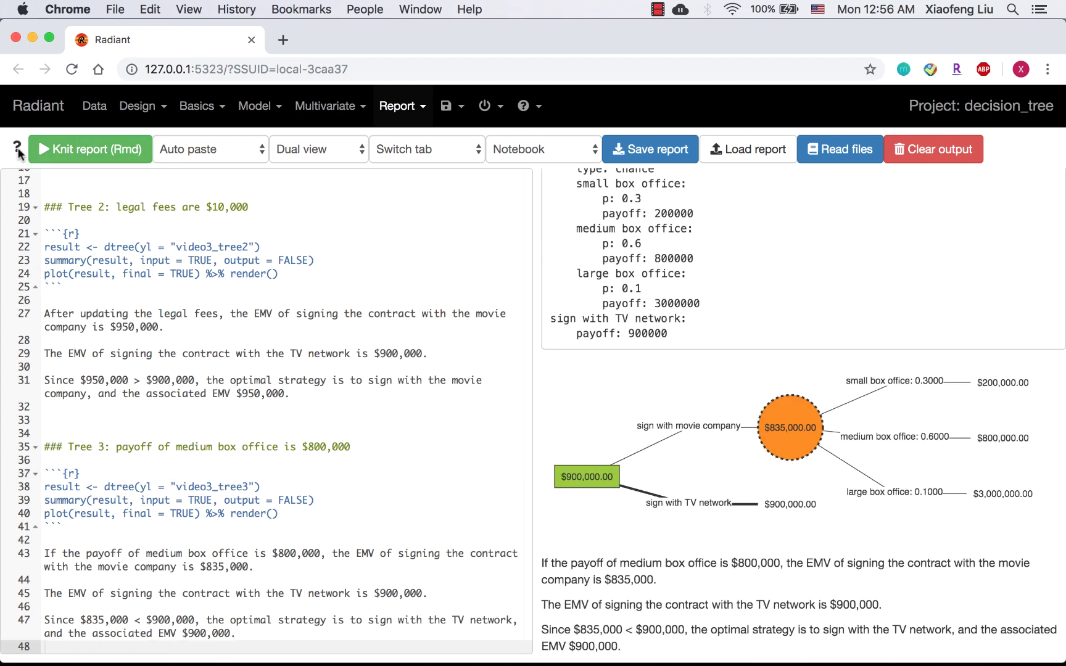
Open the Decision analysis help from the Model tab and find the tree editor keyboard short-cuts.
{"action": "left_click", "coordinate": [254, 106]}
{"action": "left_click", "coordinate": [309, 470]}
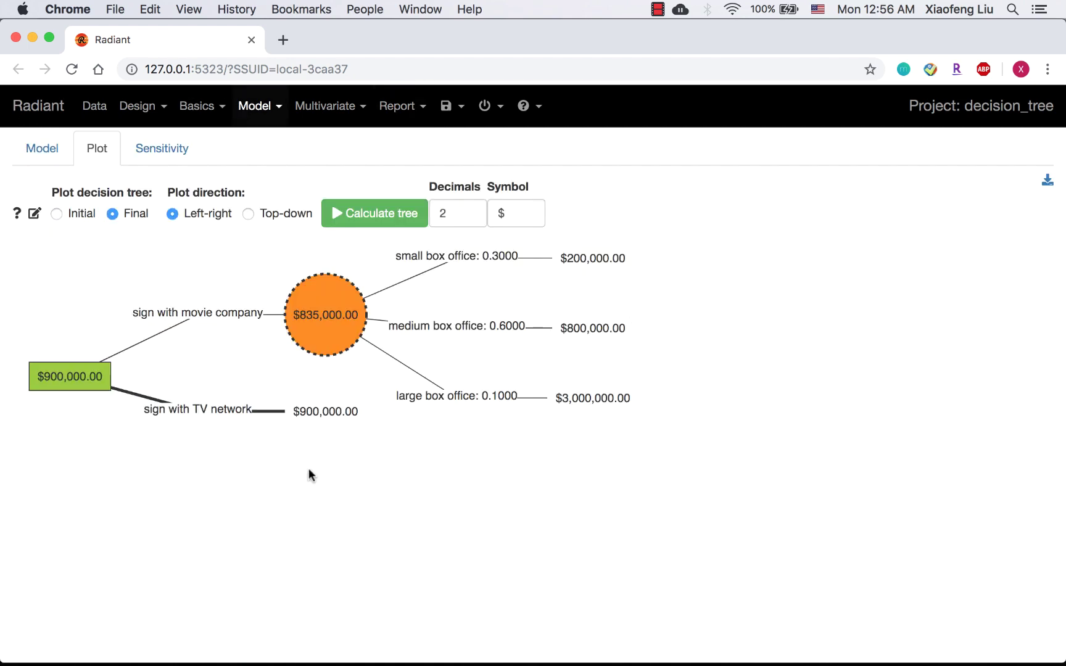
{"action": "left_click", "coordinate": [60, 151]}
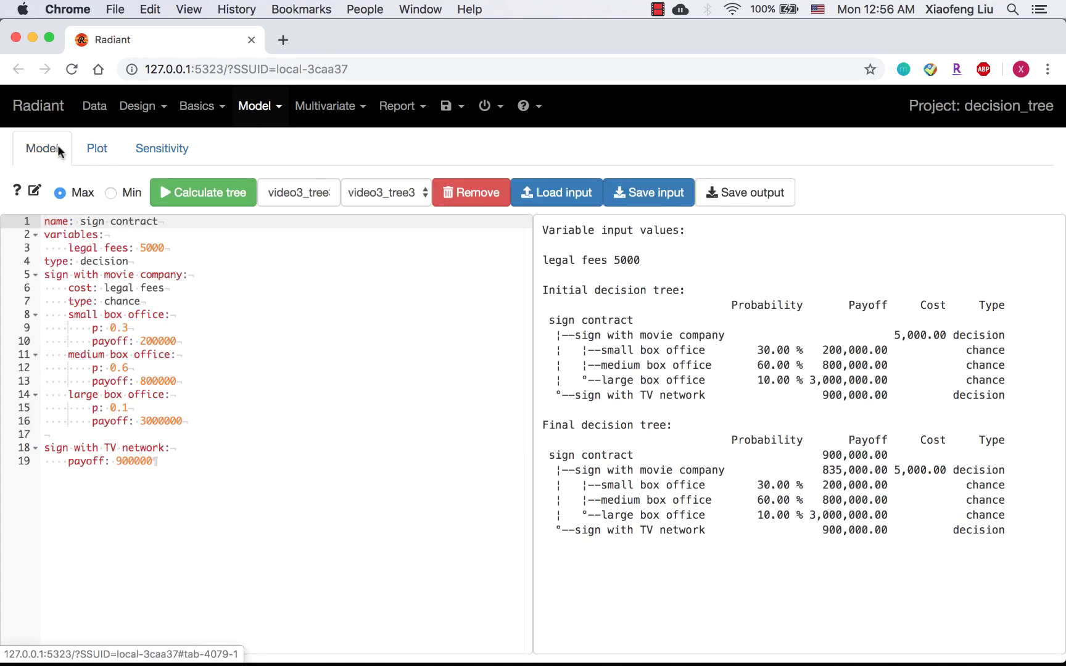
{"action": "left_click", "coordinate": [17, 189]}
{"action": "scroll", "coordinate": [329, 422], "scroll_direction": "down", "scroll_amount": 10}
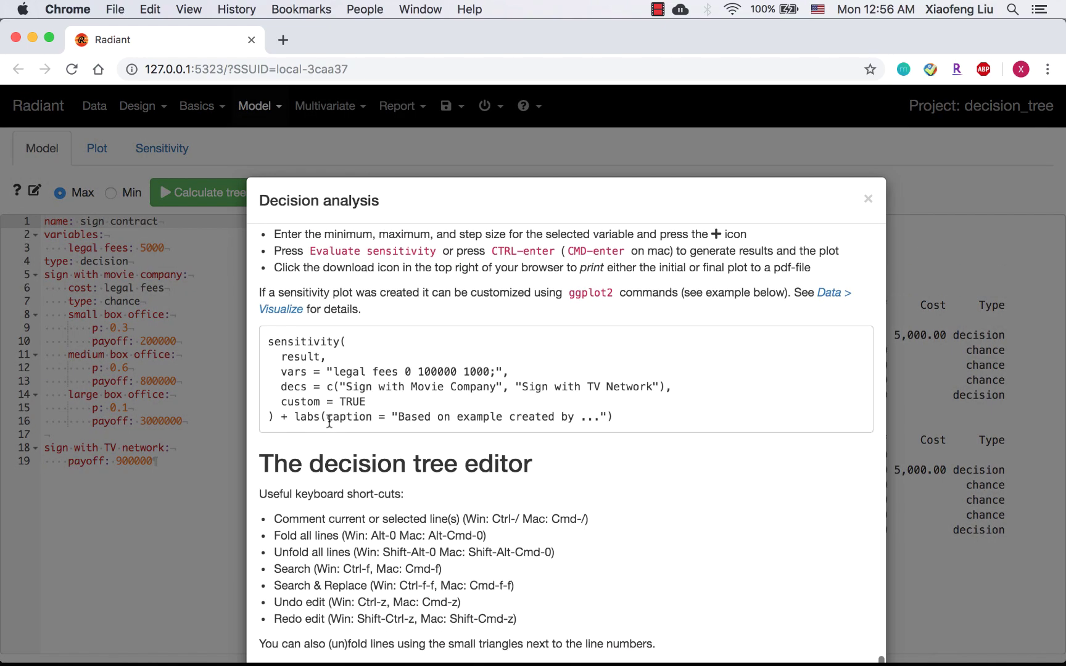
{"action": "scroll", "coordinate": [330, 423], "scroll_direction": "down", "scroll_amount": 3}
{"action": "left_click_drag", "start_coordinate": [261, 368], "coordinate": [566, 522]}
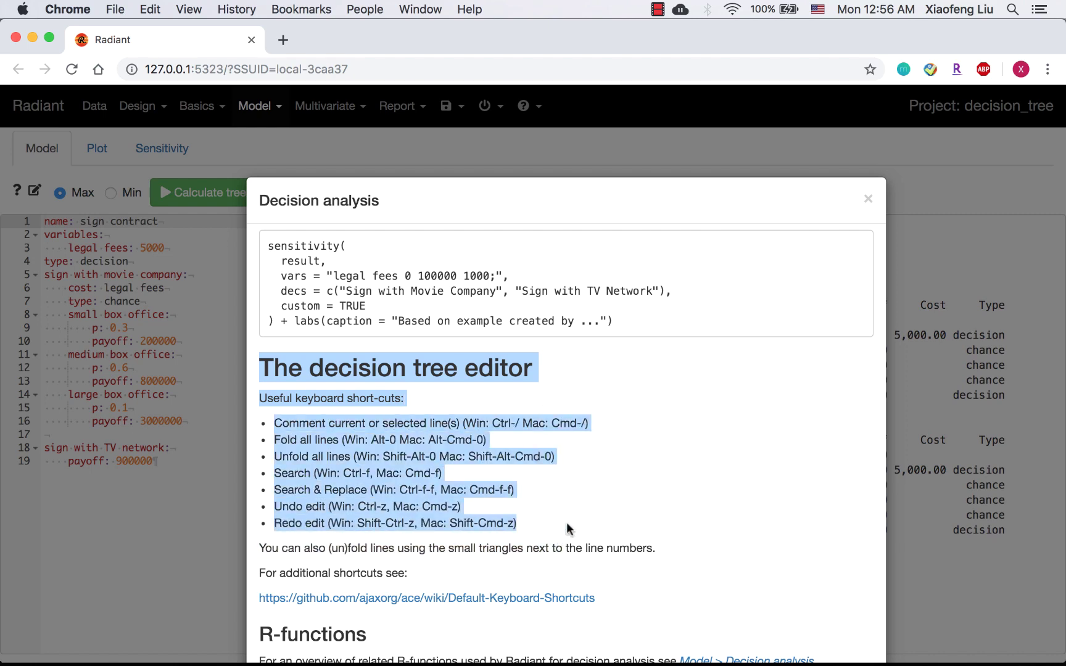
{"action": "left_click", "coordinate": [566, 525]}
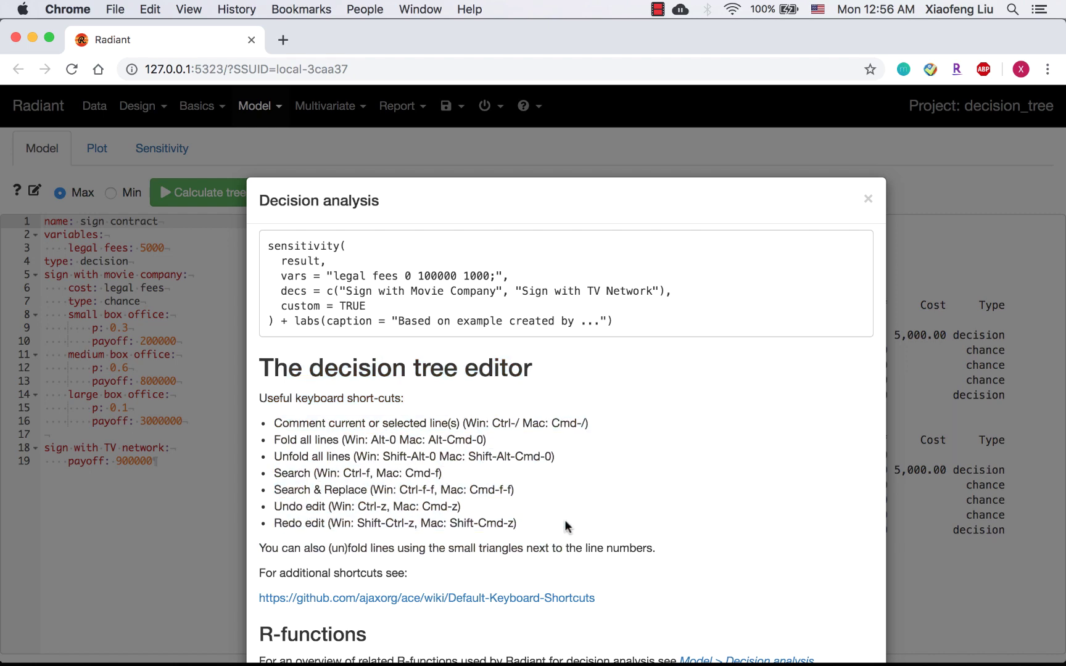
Close the help, then fold the variables and movie company blocks and unfold the latter.
{"action": "left_click", "coordinate": [158, 377]}
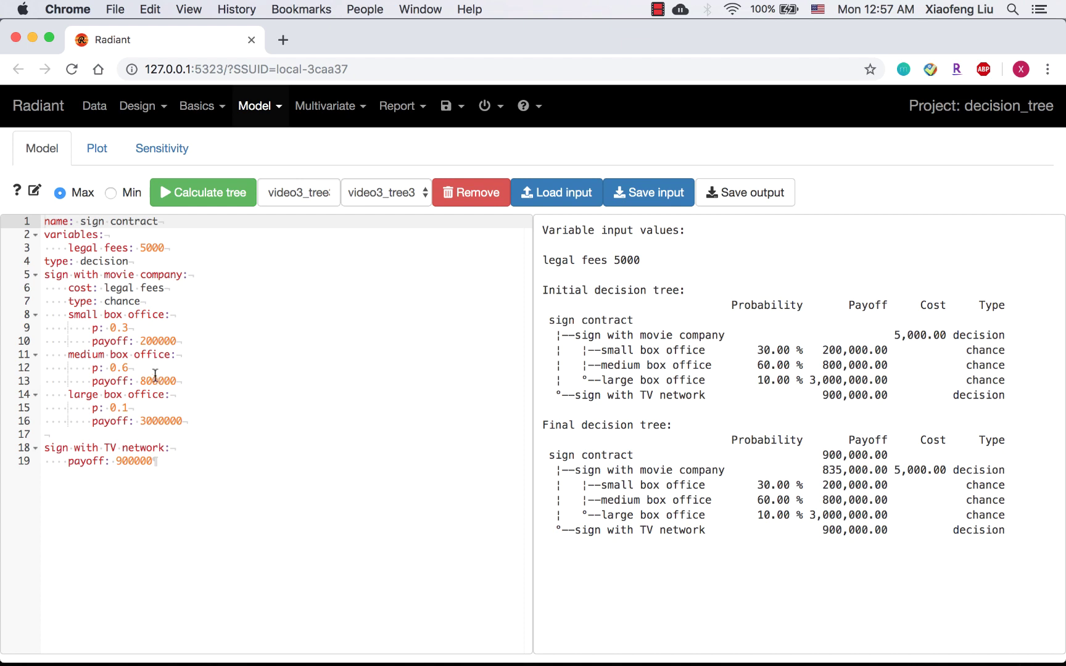
{"action": "left_click", "coordinate": [35, 234]}
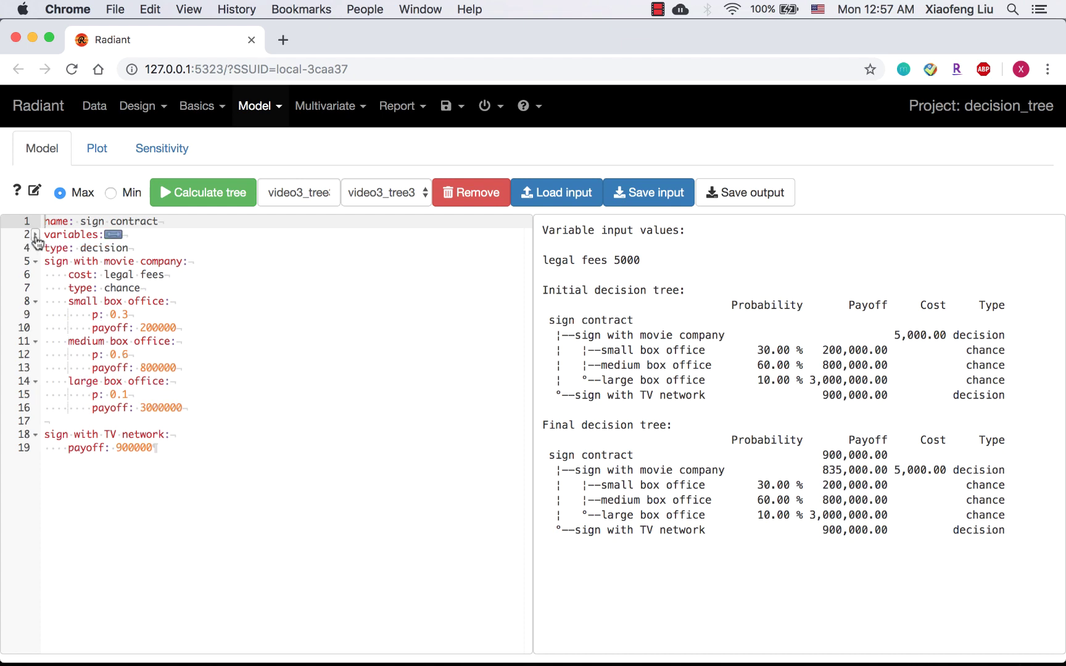
{"action": "left_click", "coordinate": [35, 261]}
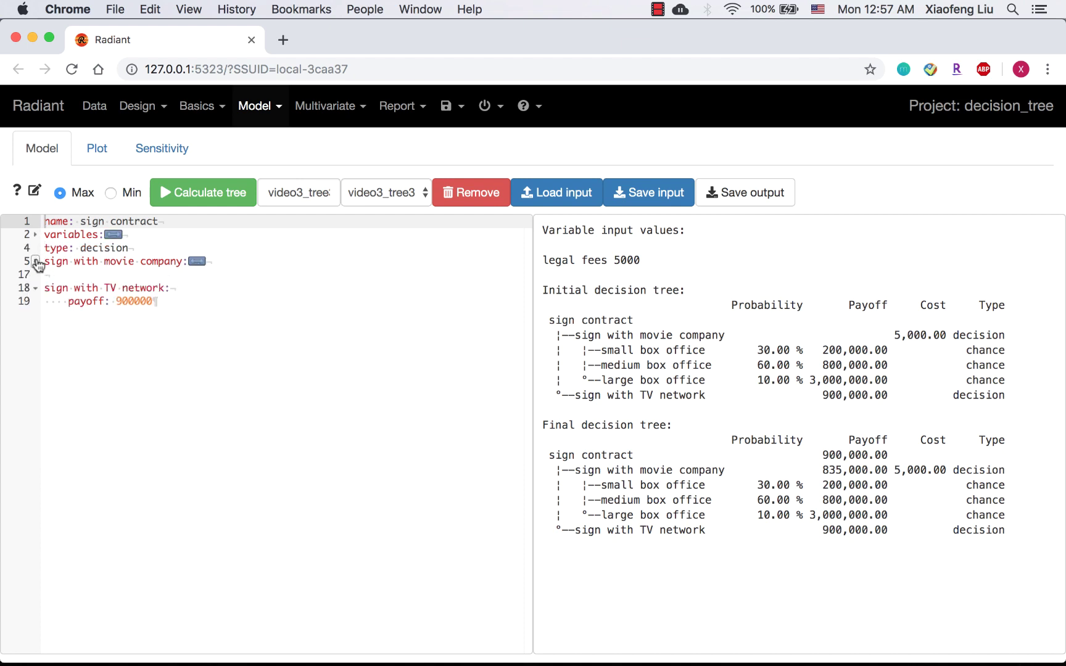
{"action": "left_click", "coordinate": [35, 261]}
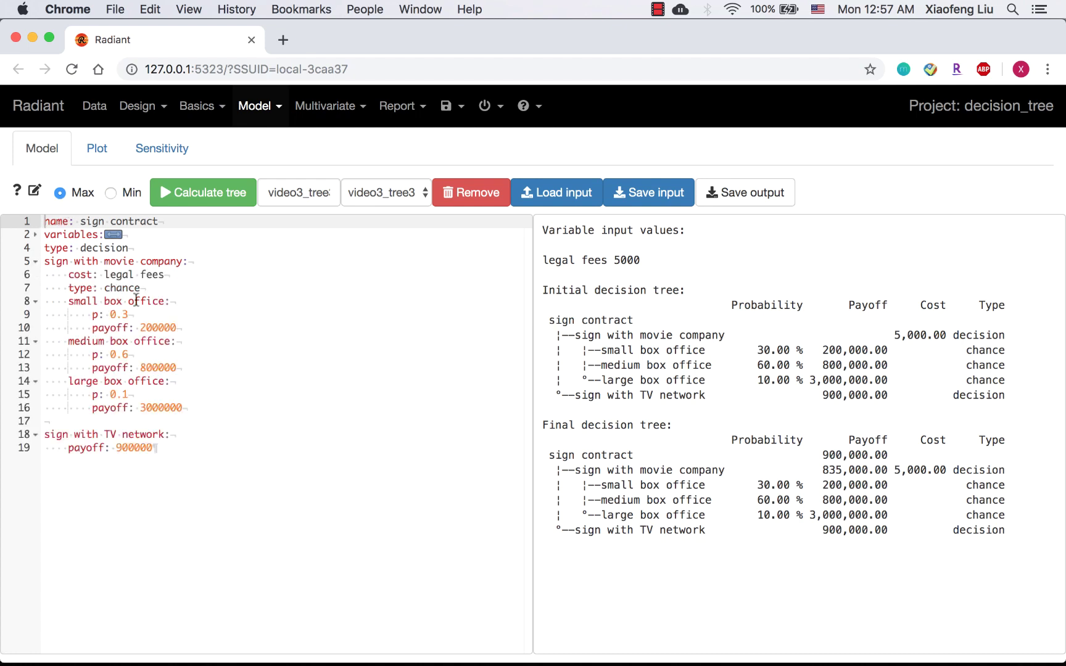
Comment out and then uncomment the TV network lines 18–19 with Cmd+/.
{"action": "left_click_drag", "start_coordinate": [155, 448], "coordinate": [18, 436]}
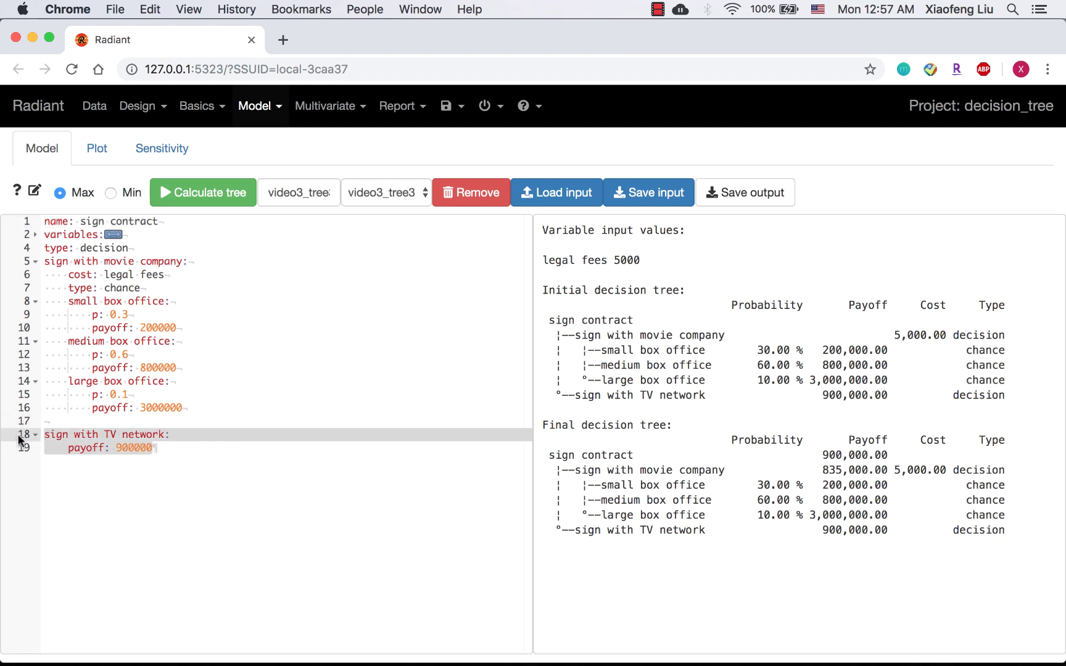
{"action": "key", "text": "super+slash"}
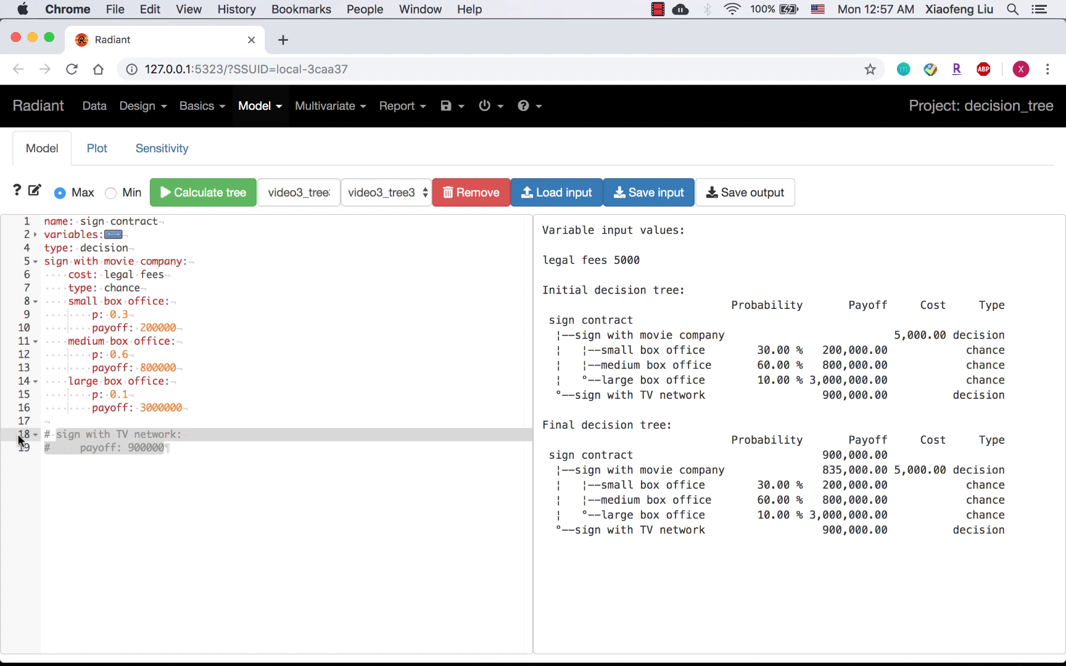
{"action": "key", "text": "super+slash"}
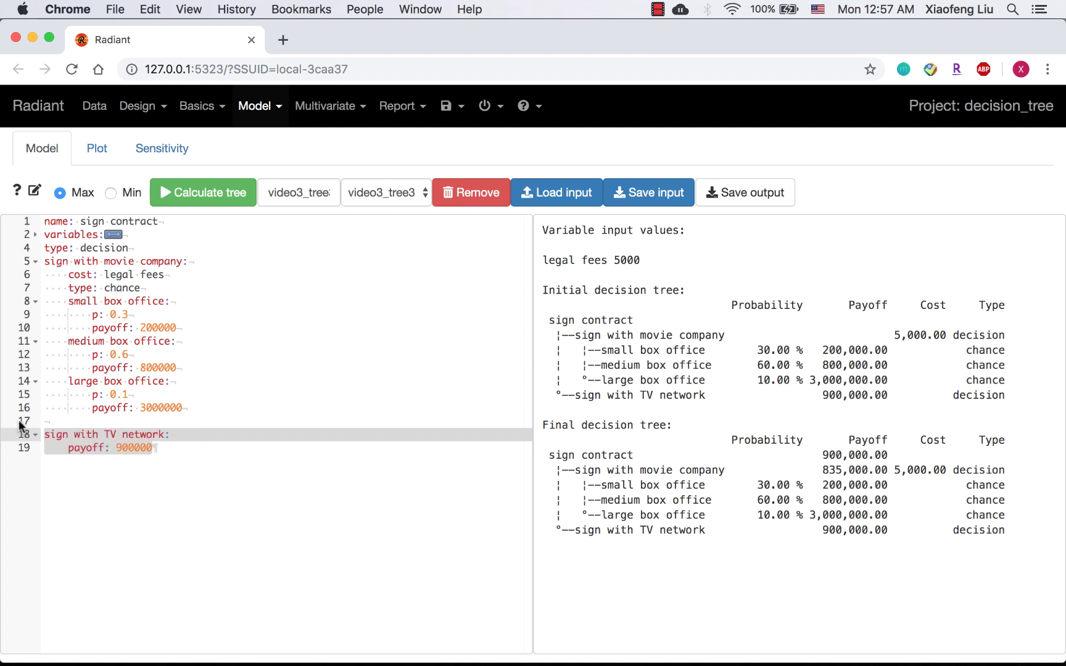
{"action": "left_click", "coordinate": [331, 303]}
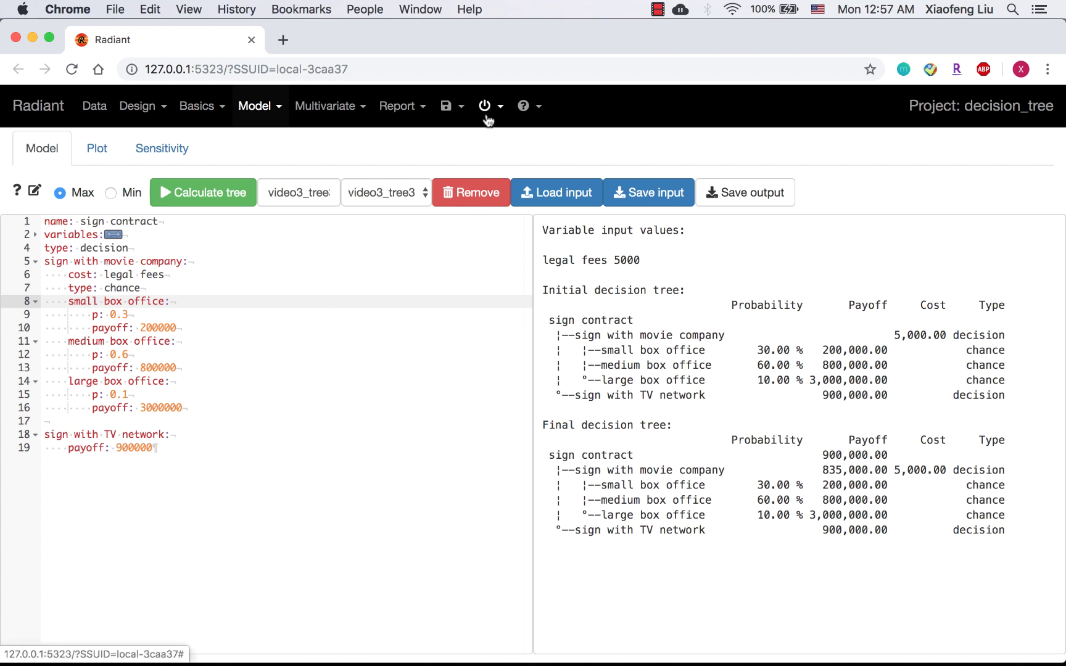
Save the Radiant state file under the name video3_2 instead of decision_tree.
{"action": "left_click", "coordinate": [446, 108]}
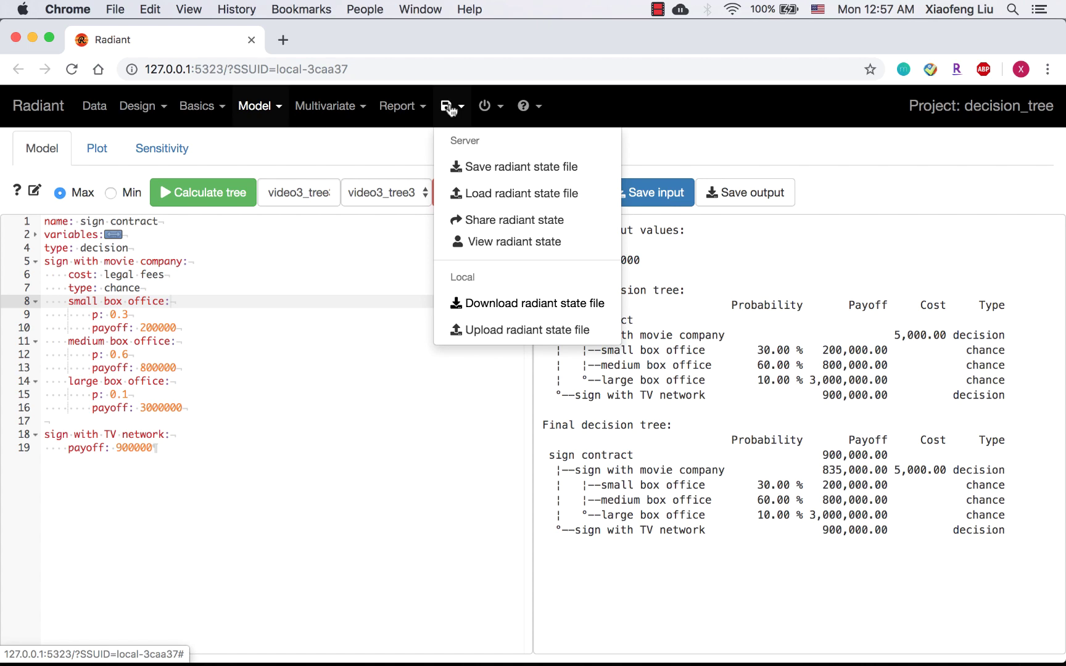
{"action": "left_click", "coordinate": [458, 168]}
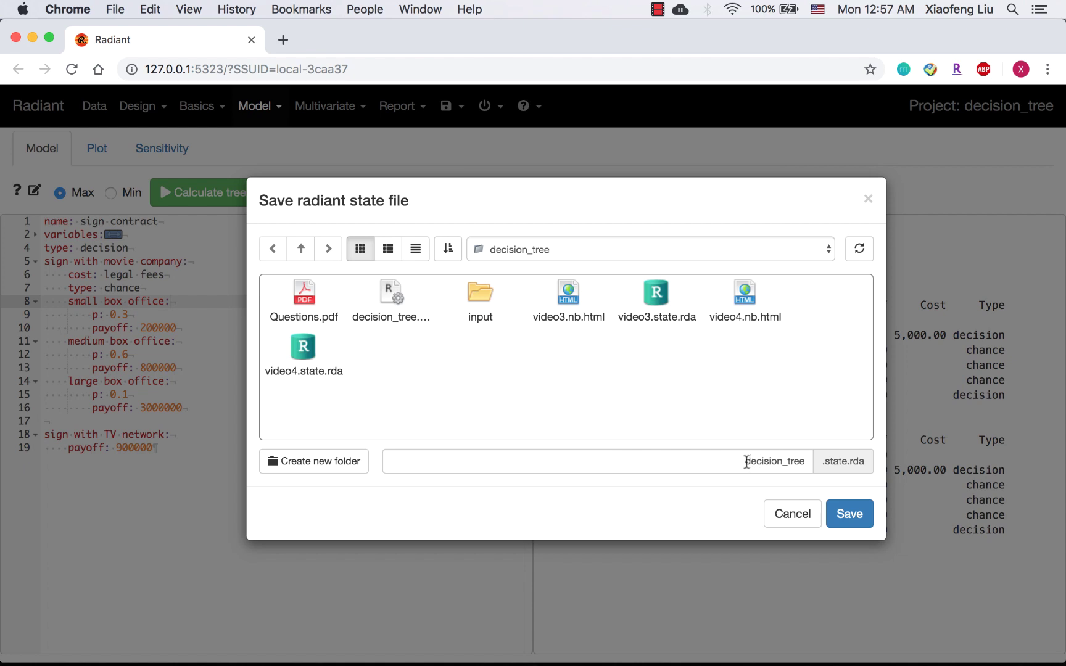
{"action": "left_click", "coordinate": [746, 463]}
{"action": "left_click_drag", "start_coordinate": [745, 460], "coordinate": [801, 459]}
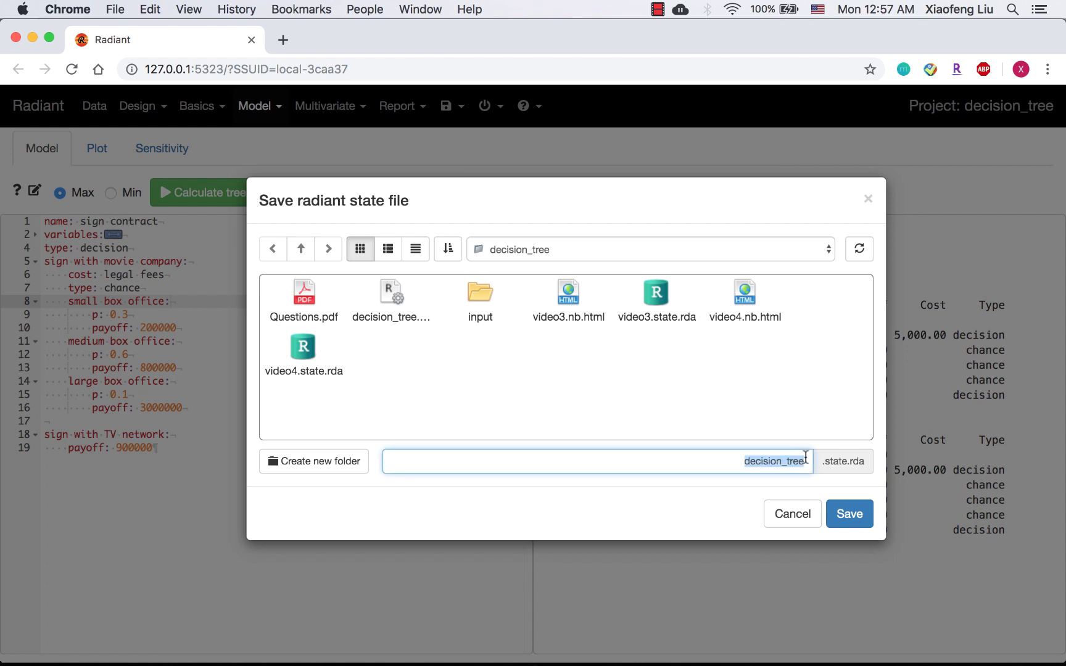
{"action": "type", "text": "video"}
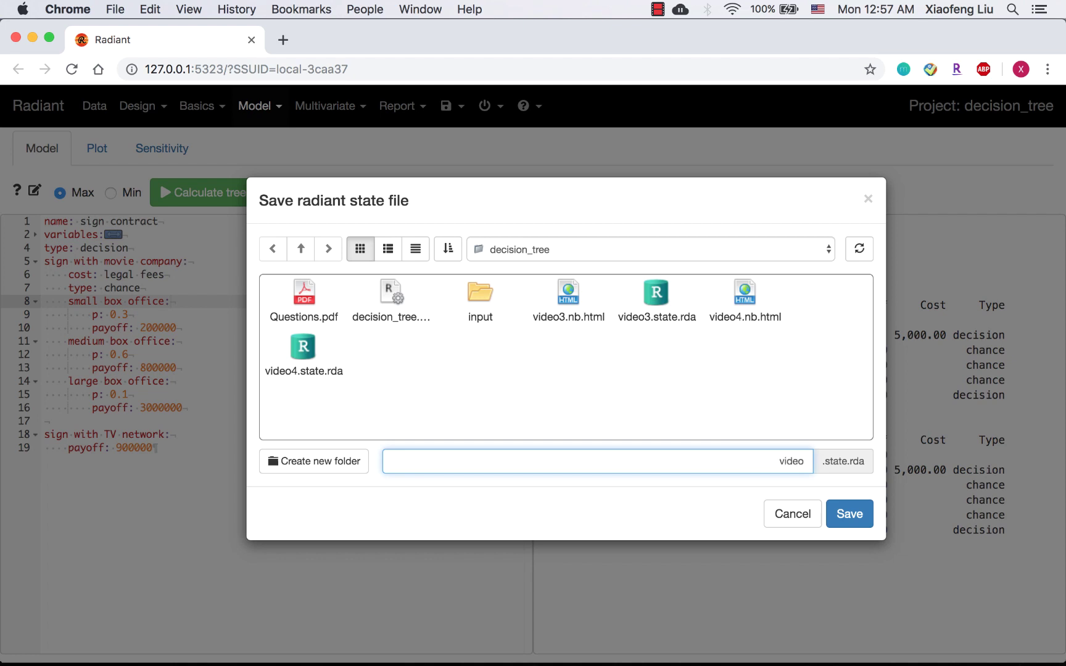
{"action": "type", "text": "3"}
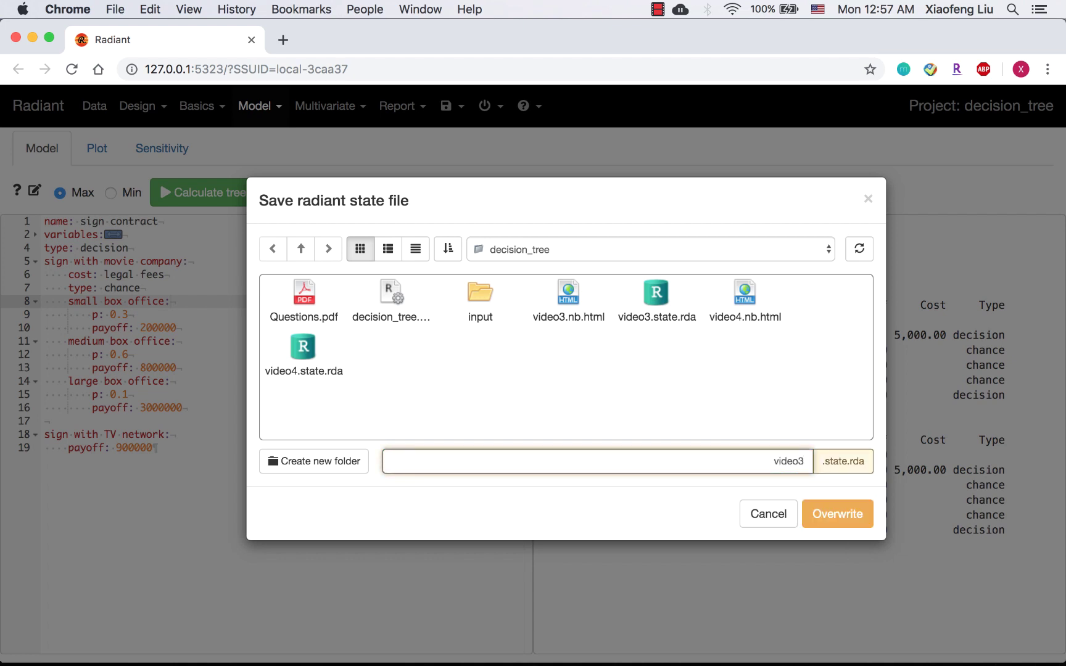
{"action": "type", "text": "_2"}
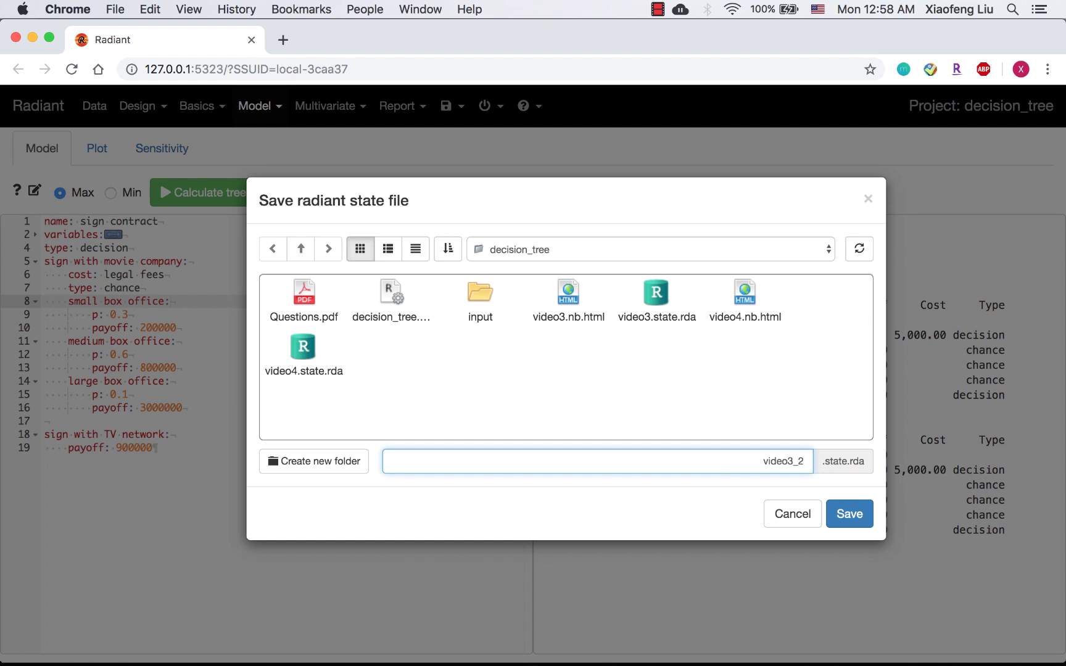
{"action": "left_click", "coordinate": [868, 523]}
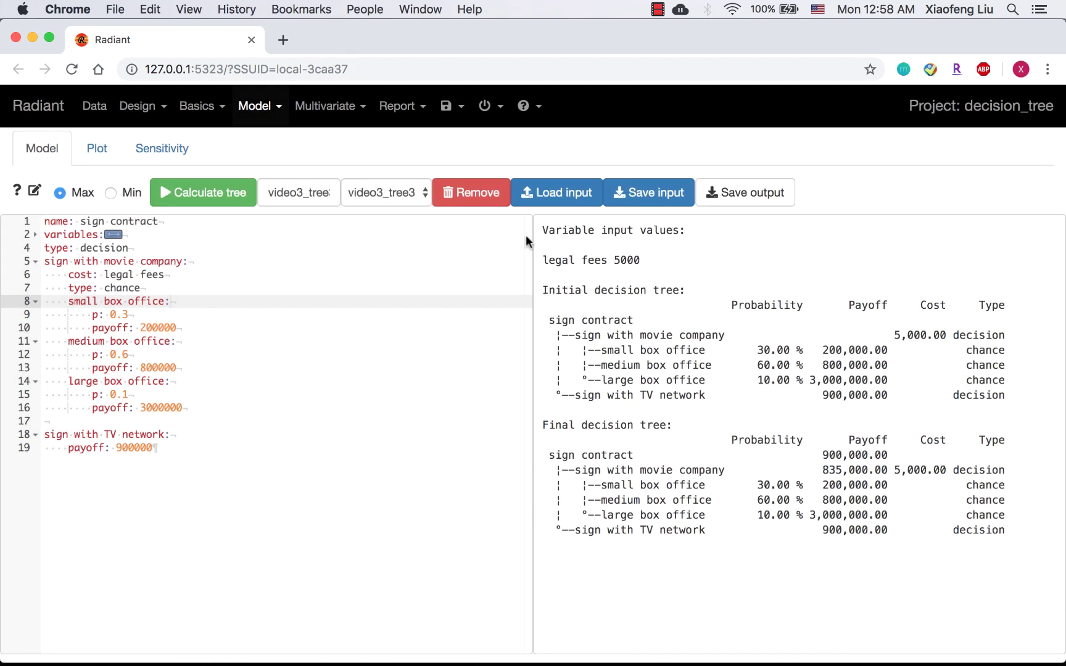
Refresh the Radiant session and load the video3_2.state.rda state file.
{"action": "left_click", "coordinate": [496, 108]}
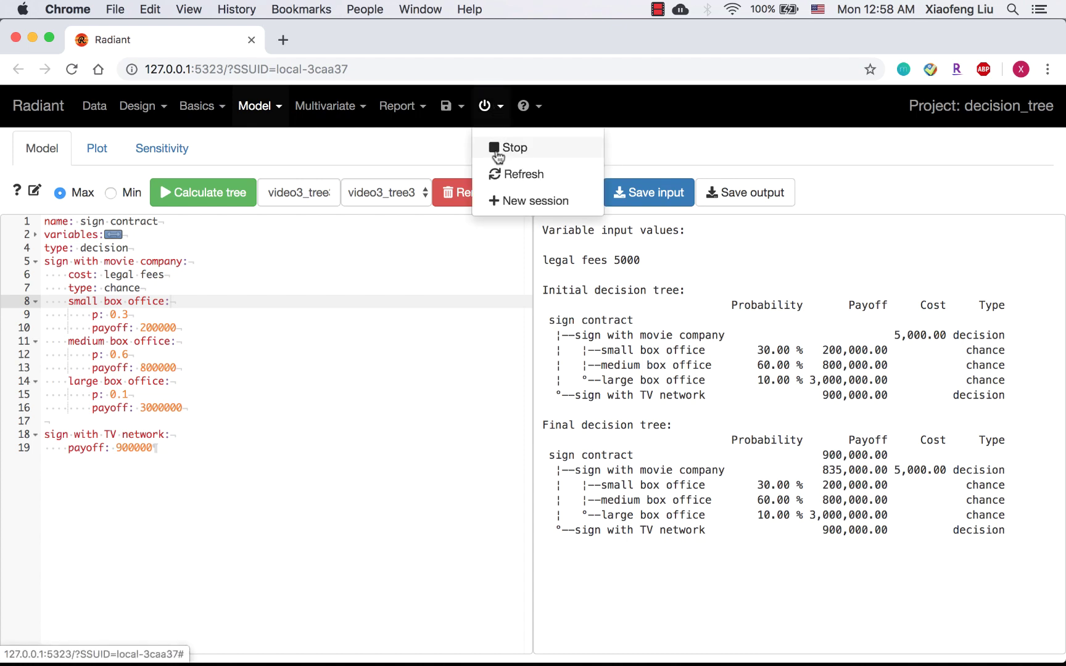
{"action": "left_click", "coordinate": [501, 174]}
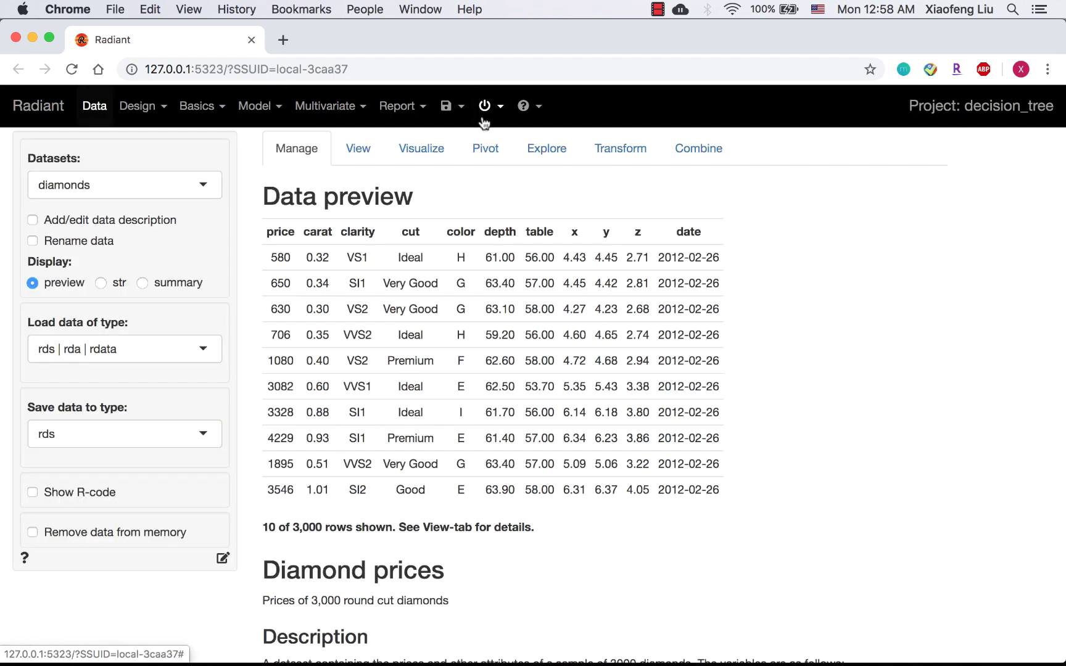
{"action": "left_click", "coordinate": [449, 107]}
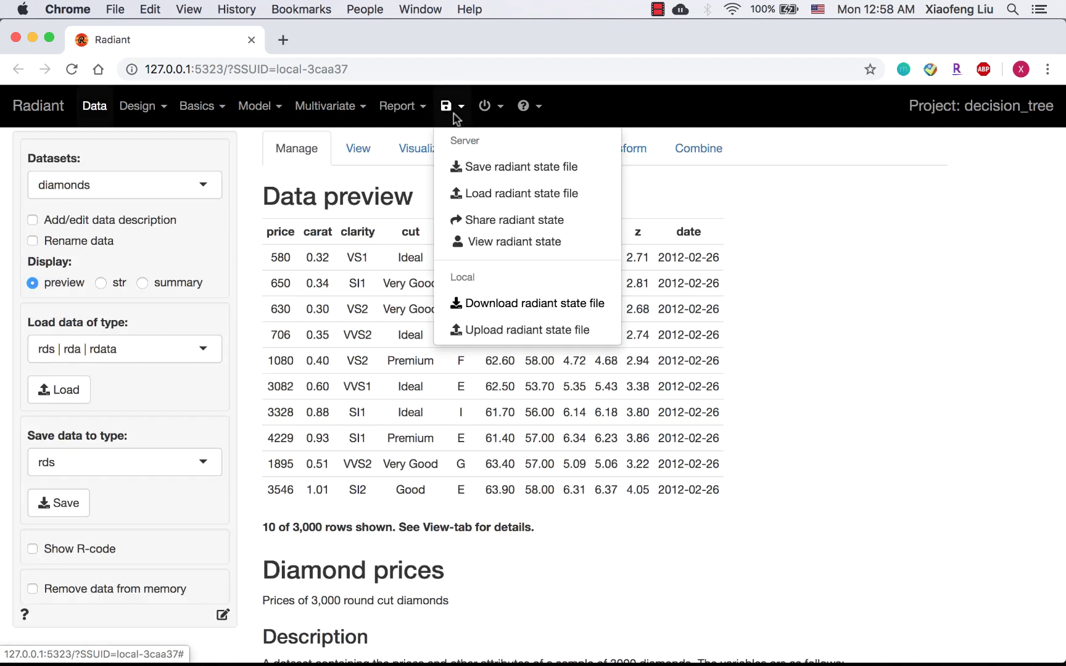
{"action": "left_click", "coordinate": [479, 198]}
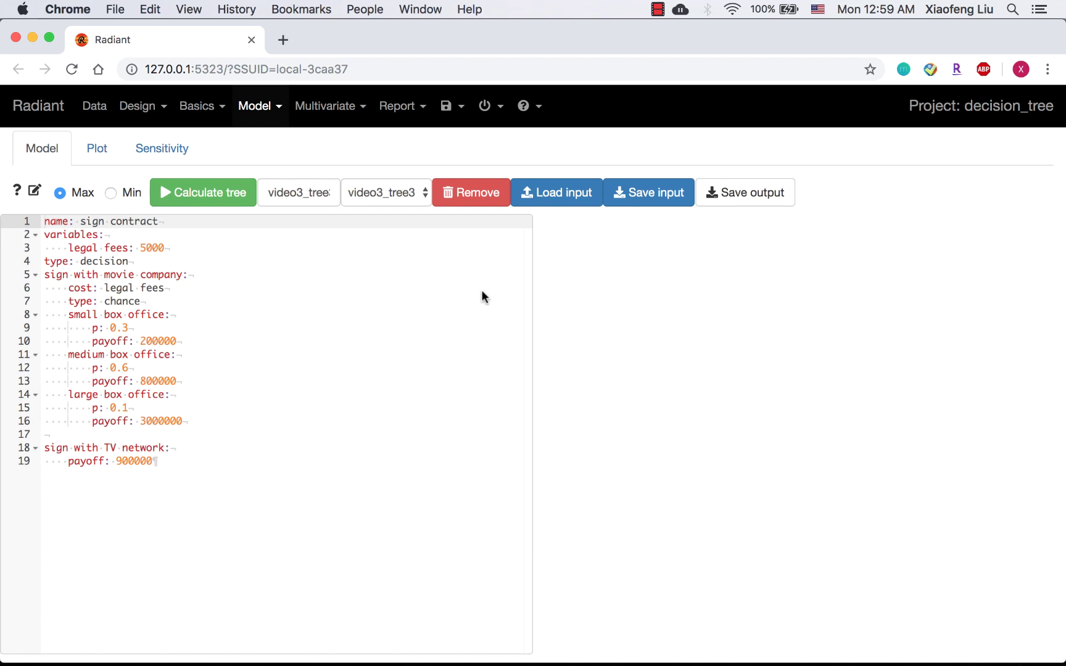
Knit the Rmd report in Notebook format and save it as video3_2.nb.html.
{"action": "left_click", "coordinate": [404, 108]}
{"action": "left_click", "coordinate": [448, 143]}
{"action": "left_click", "coordinate": [542, 150]}
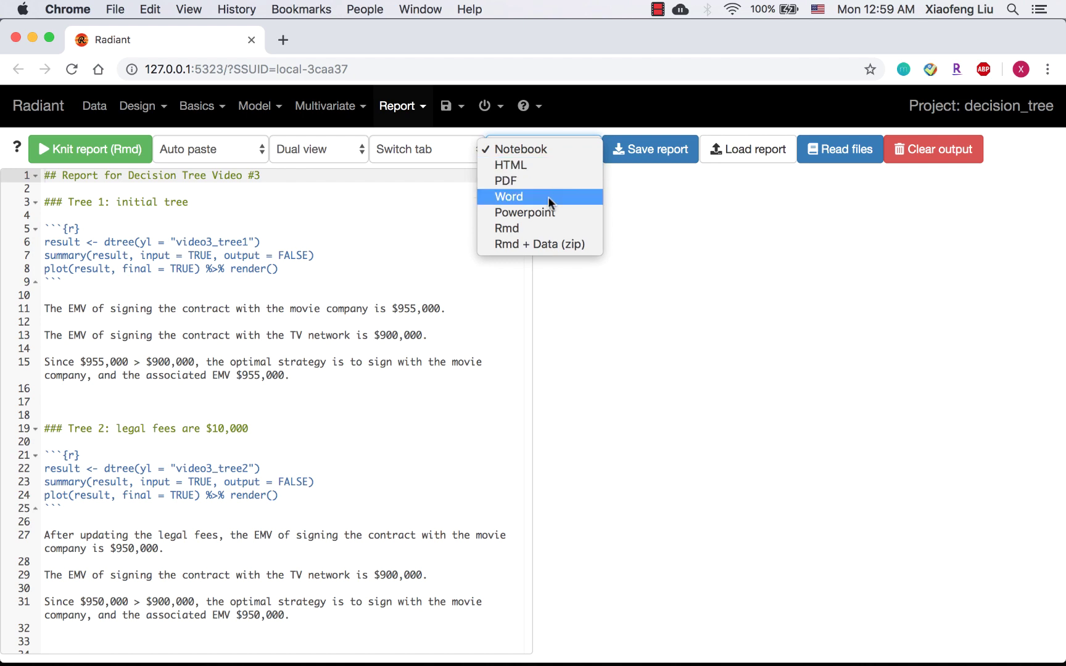
{"action": "left_click", "coordinate": [544, 149]}
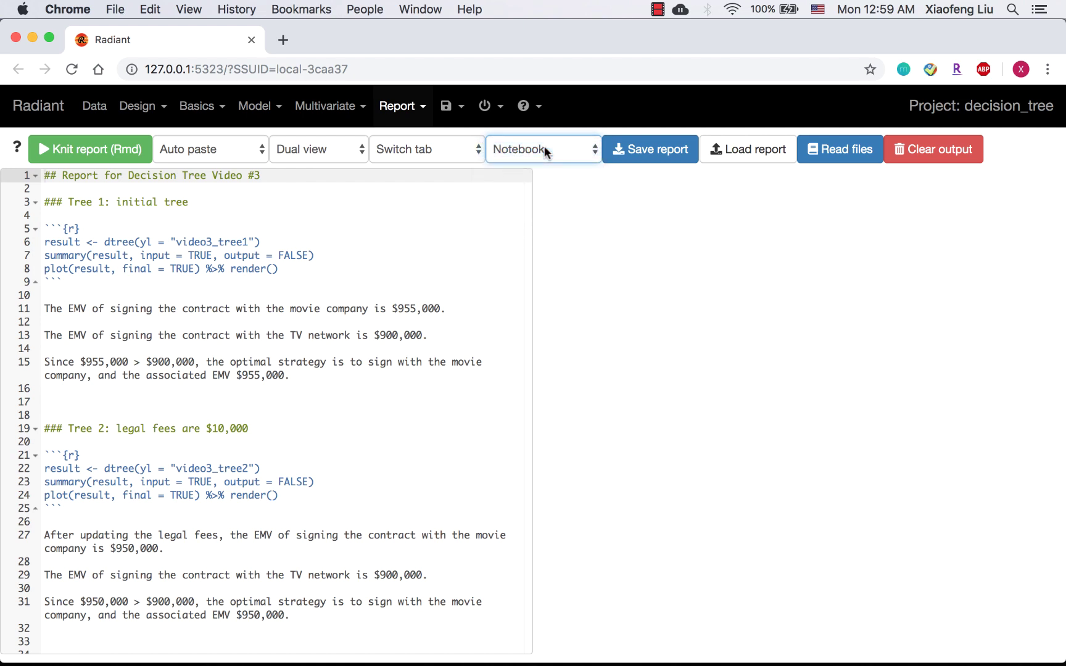
{"action": "left_click", "coordinate": [102, 158]}
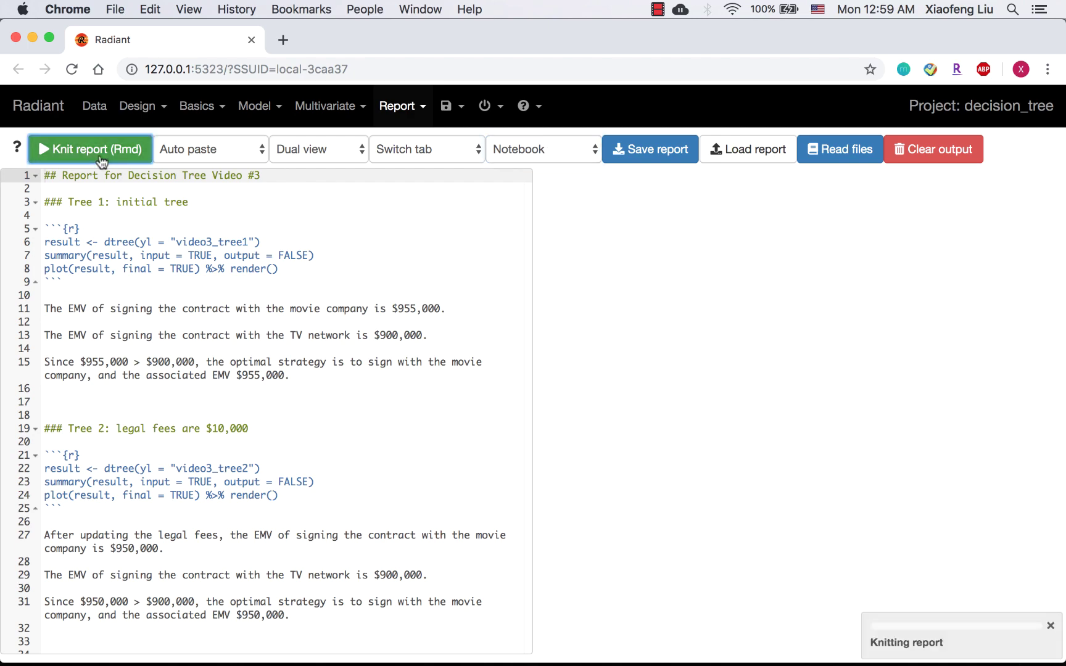
{"action": "left_click", "coordinate": [664, 155]}
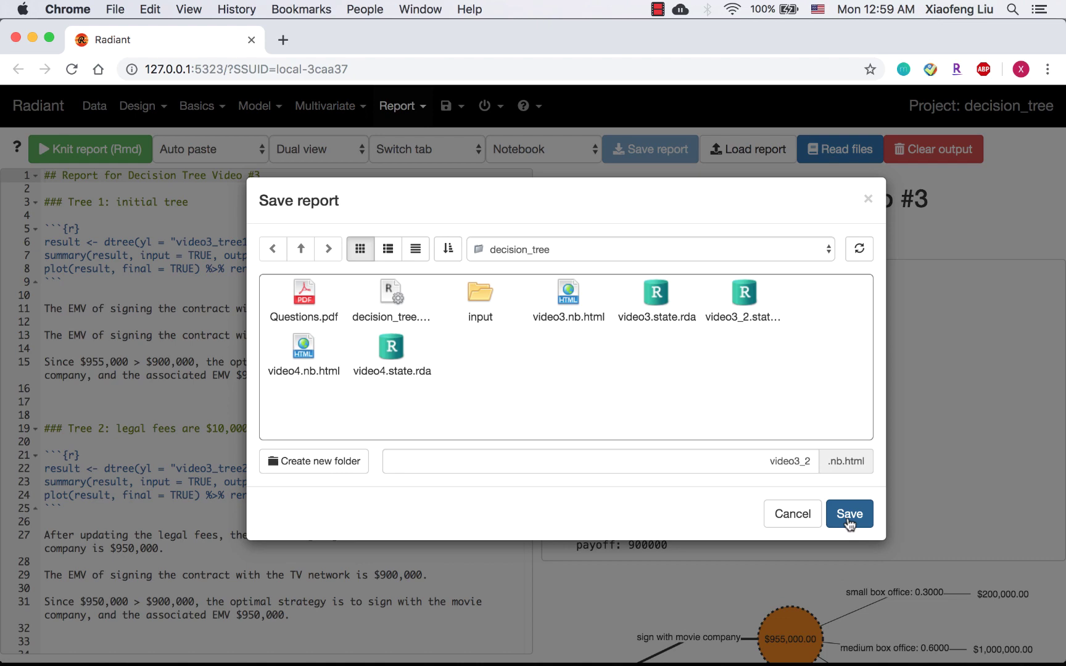
{"action": "left_click", "coordinate": [846, 515]}
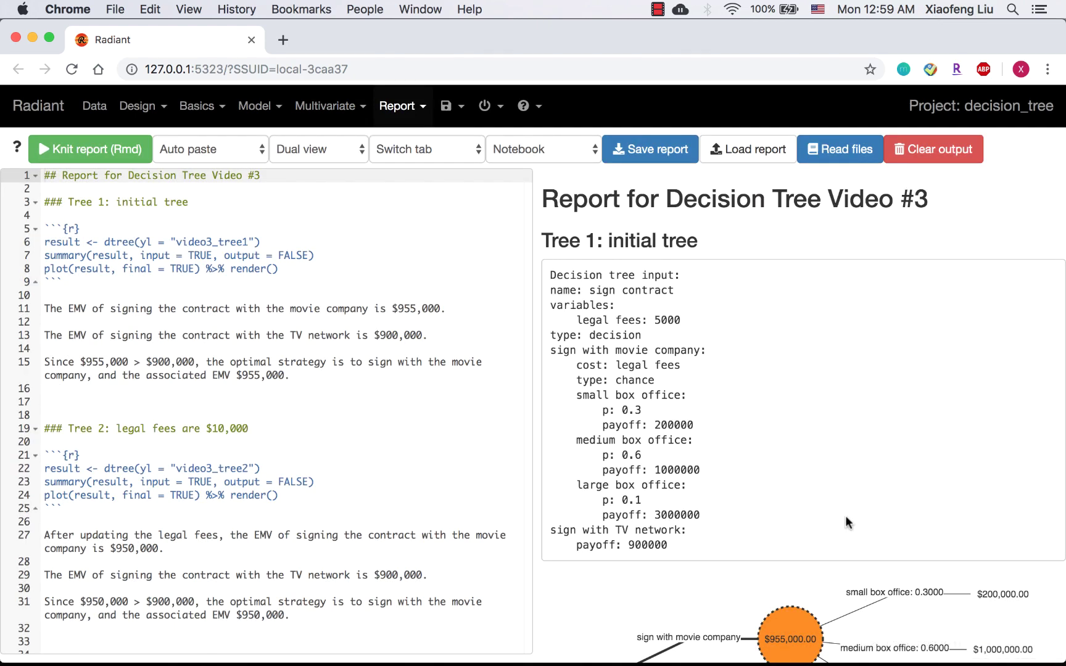